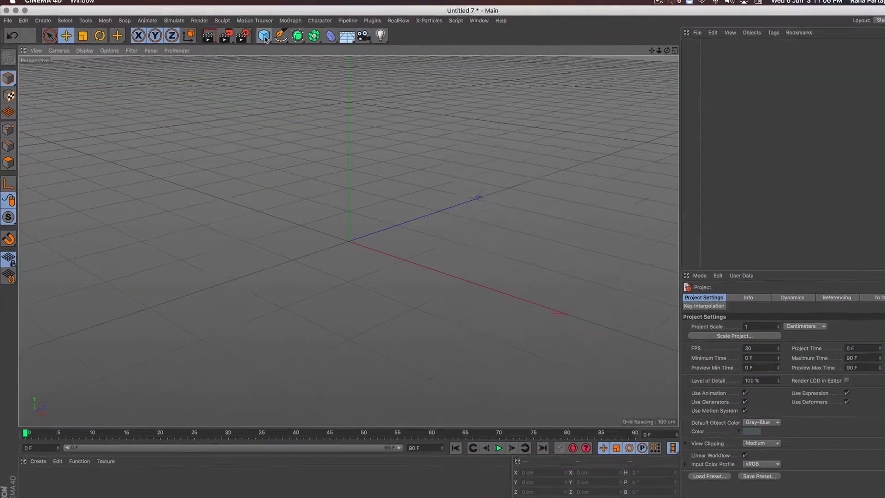
# Step: Open the primitive objects palette from the Cube toolbar icon
pyautogui.click(247, 38)
# Step: Add a sphere and set the viewport to Gouraud Shading (Lines)
pyautogui.click(563, 74)
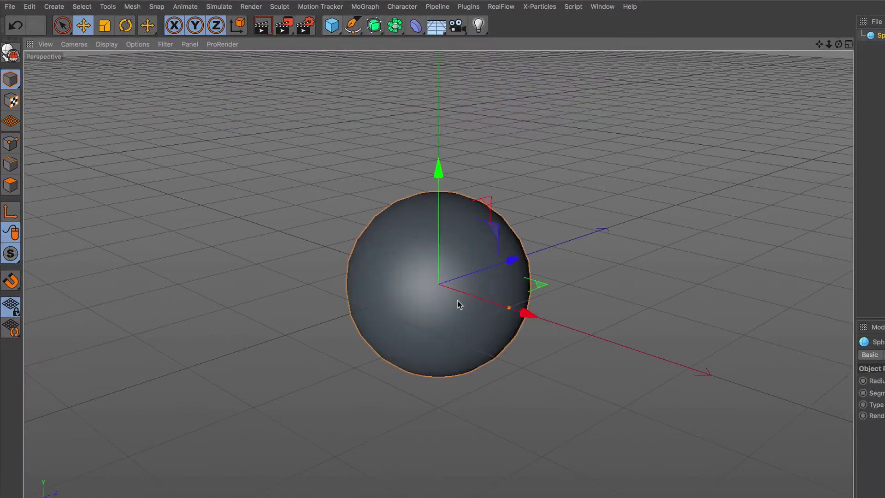
pyautogui.click(106, 44)
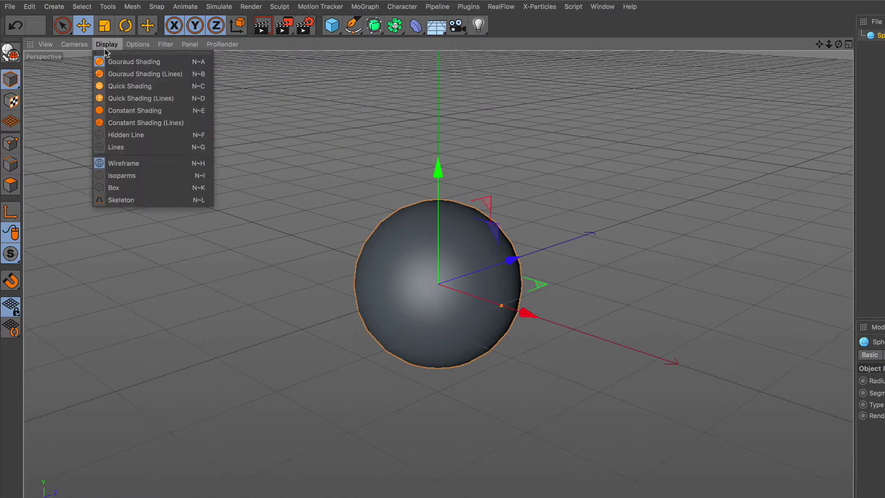
pyautogui.click(136, 78)
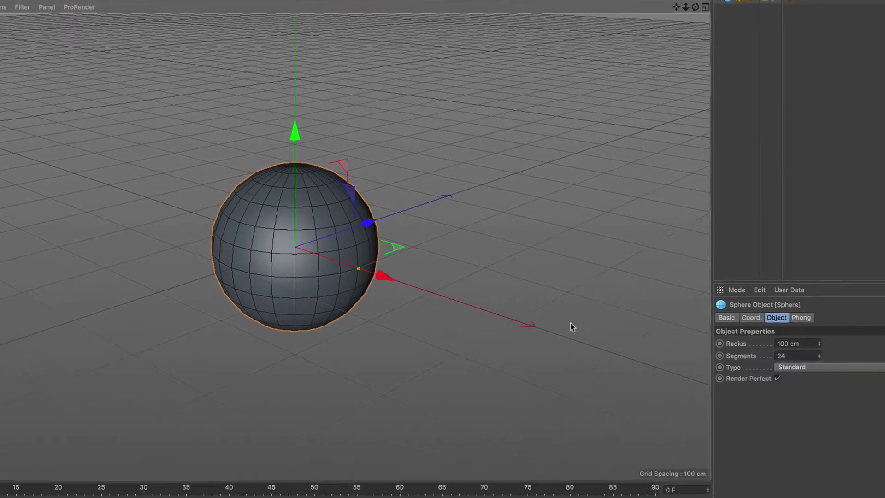
# Step: Set the sphere's Type to Octahedron
pyautogui.click(795, 358)
pyautogui.click(784, 409)
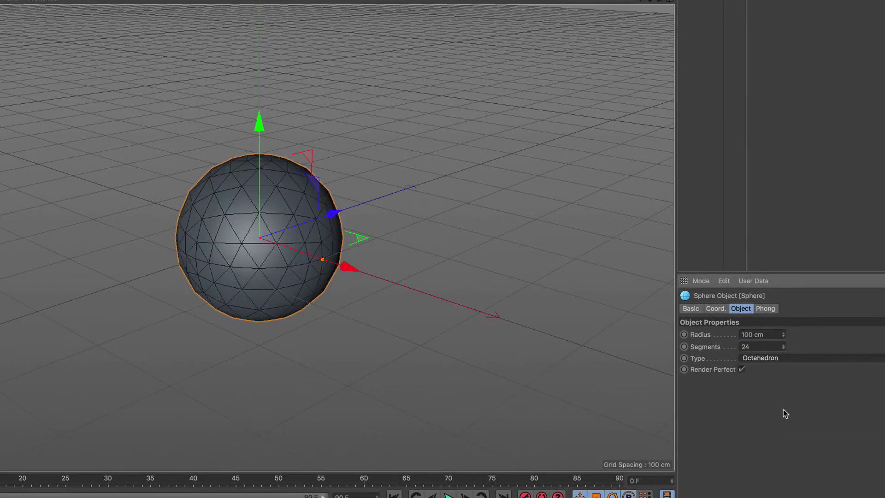
pyautogui.scroll(1, 263, 229)
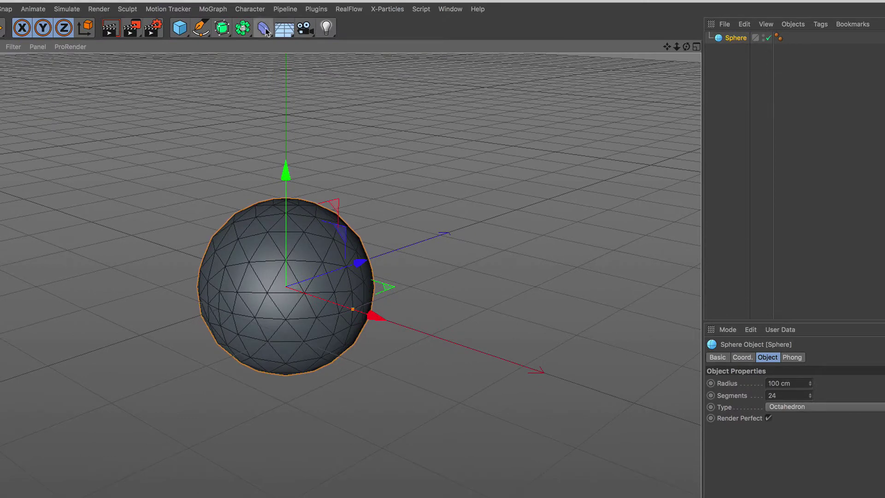
pyautogui.click(265, 28)
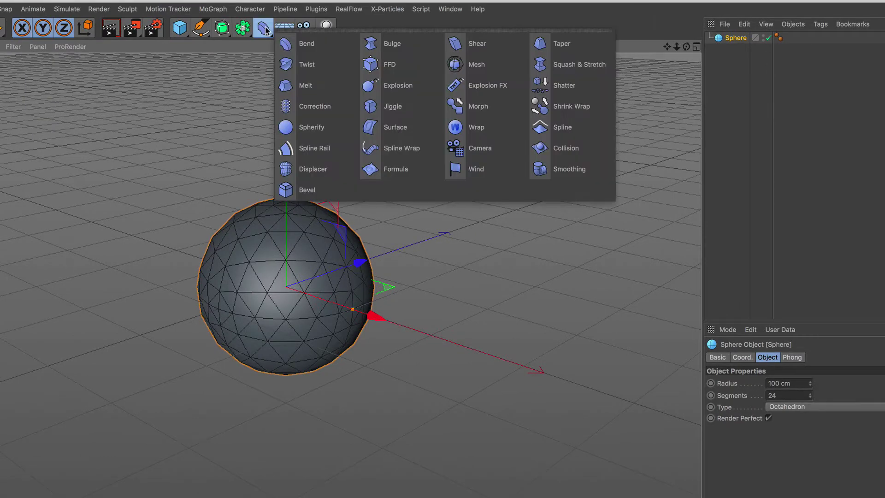
# Step: Add an FFD deformer under the sphere, with Grid Points X, Y and Z set to 4
pyautogui.click(377, 68)
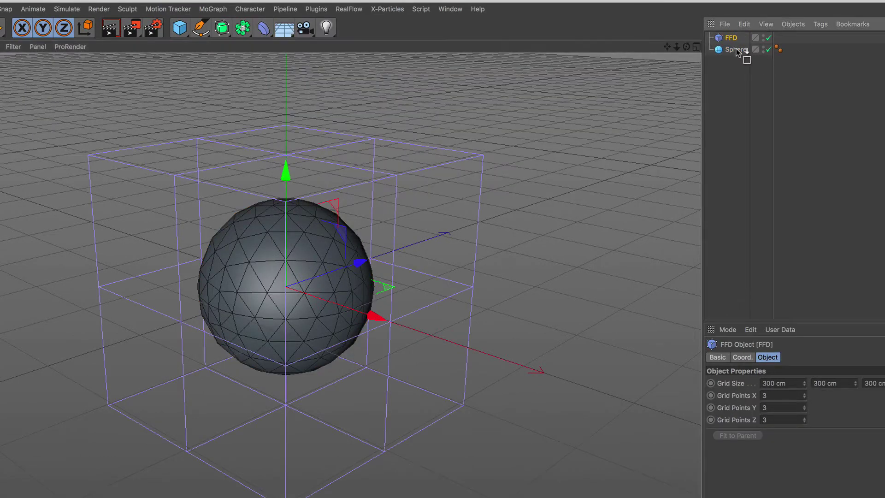
pyautogui.moveTo(731, 41); pyautogui.dragTo(737, 51)
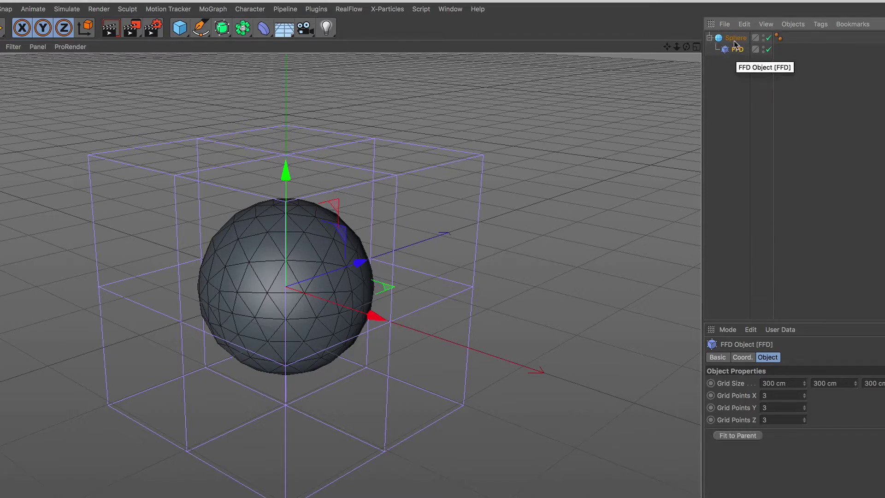
pyautogui.scroll(-2, 257, 287)
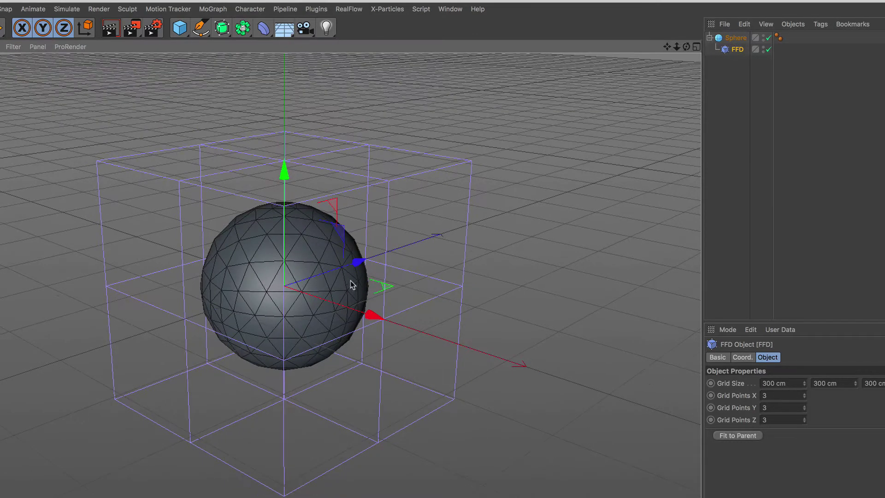
pyautogui.doubleClick(772, 394)
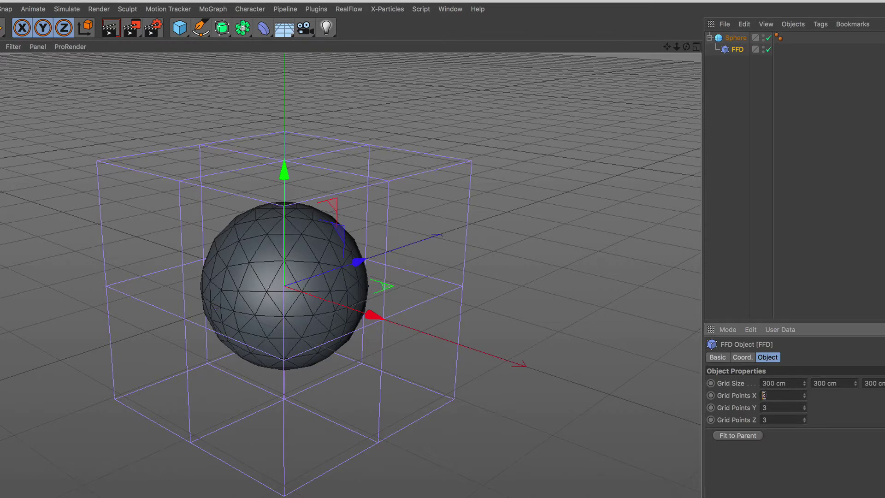
pyautogui.write('4')
pyautogui.doubleClick(767, 408)
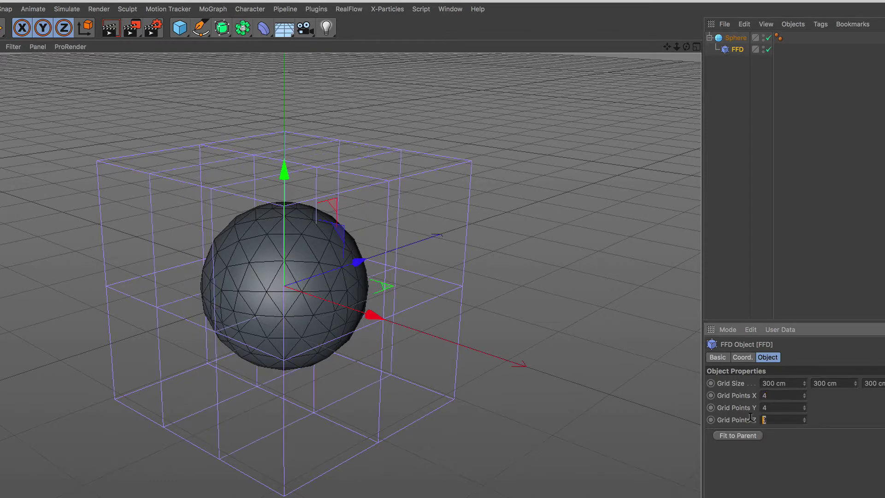
pyautogui.write('4')
pyautogui.press('Return')
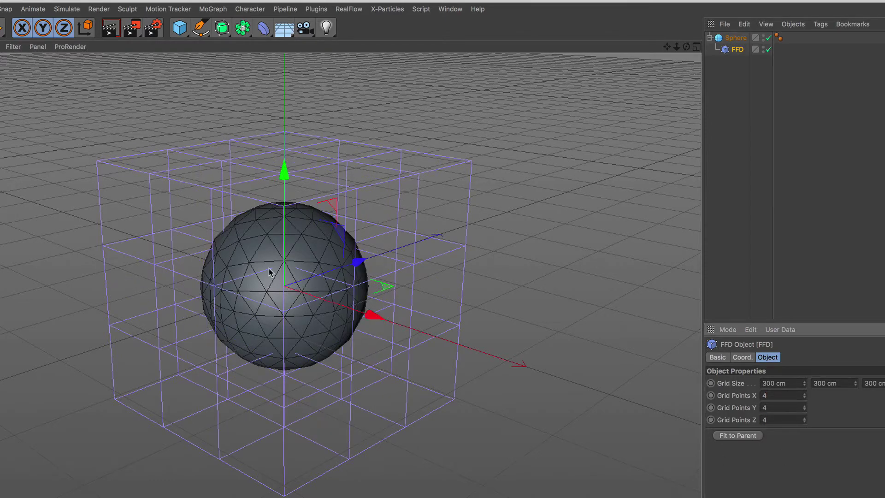
pyautogui.moveTo(270, 272)
pyautogui.keyDown('alt'); pyautogui.mouseDown()
pyautogui.moveTo(331, 266)
pyautogui.moveTo(296, 267)
pyautogui.moveTo(340, 261)
pyautogui.moveTo(340, 241)
pyautogui.mouseUp(); pyautogui.keyUp('alt')
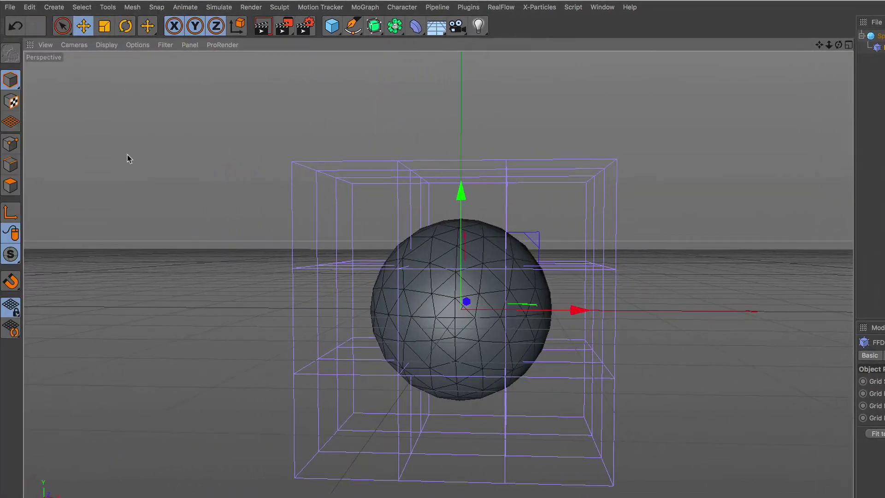
# Step: In Points mode, box-select the upper FFD lattice points and raise them
pyautogui.click(10, 147)
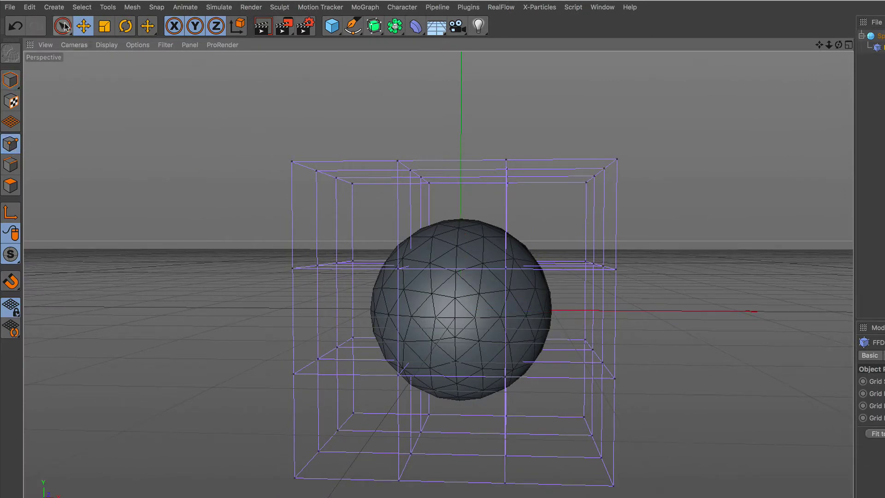
pyautogui.moveTo(65, 26); pyautogui.dragTo(118, 61)
pyautogui.scroll(-1, 410, 215)
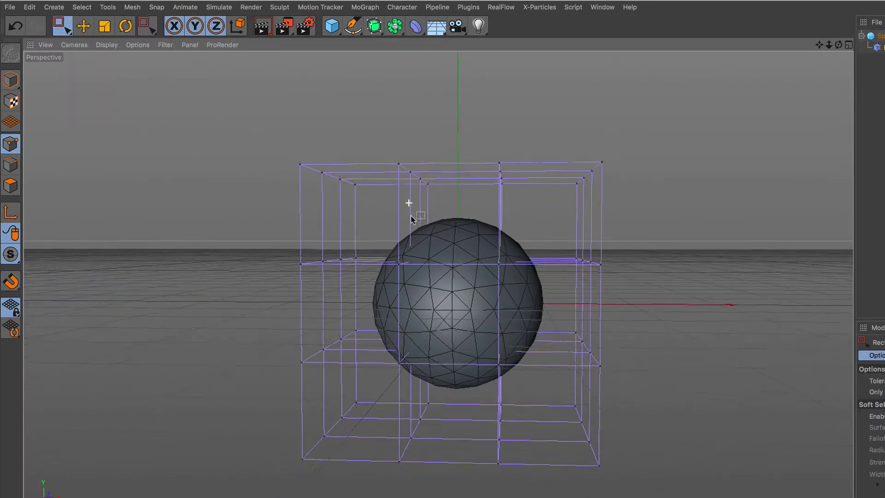
pyautogui.keyDown('alt'); pyautogui.moveTo(410, 216); pyautogui.dragTo(421, 223); pyautogui.keyUp('alt')
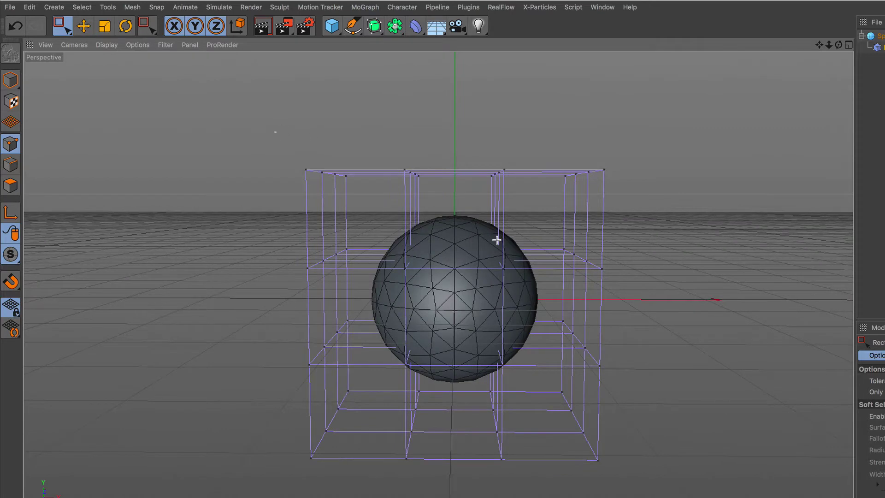
pyautogui.moveTo(273, 131); pyautogui.dragTo(631, 300)
pyautogui.moveTo(456, 98)
pyautogui.mouseDown()
pyautogui.moveTo(457, 82)
pyautogui.moveTo(451, 105)
pyautogui.mouseUp()
# Step: Raise the top row of lattice points further and scale them inward to taper the egg
pyautogui.moveTo(276, 128); pyautogui.dragTo(639, 217)
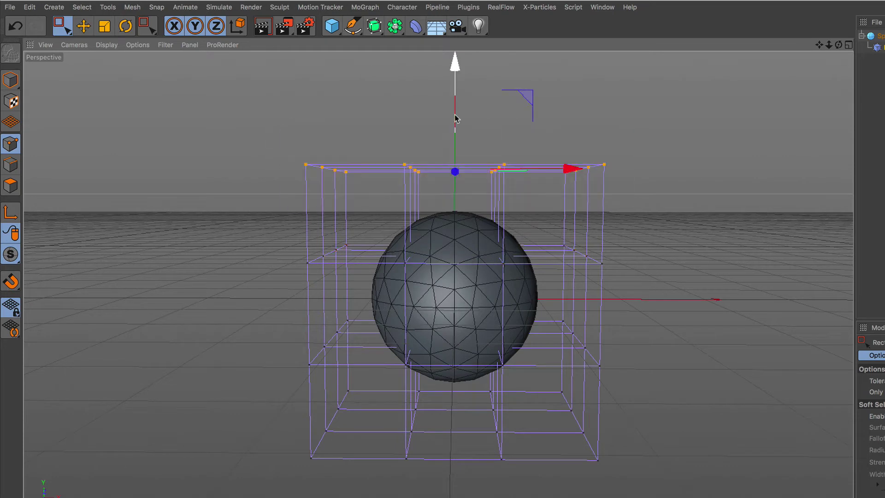
pyautogui.moveTo(454, 182); pyautogui.dragTo(452, 139)
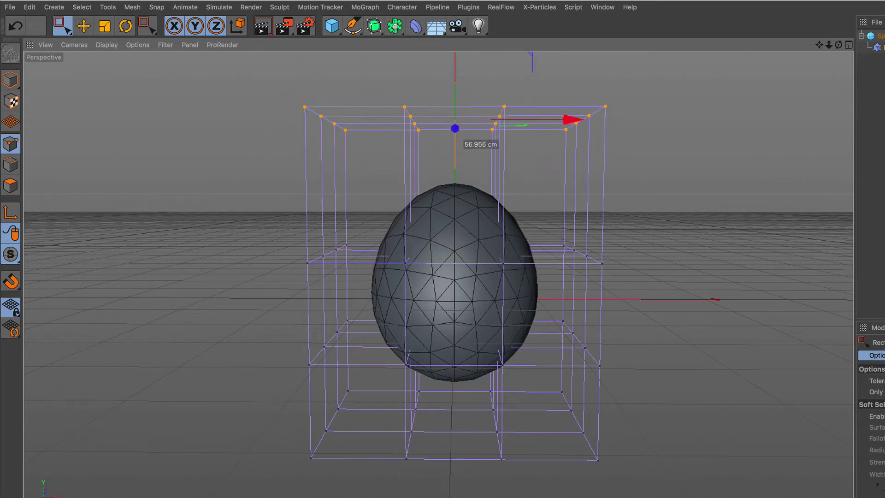
pyautogui.click(105, 26)
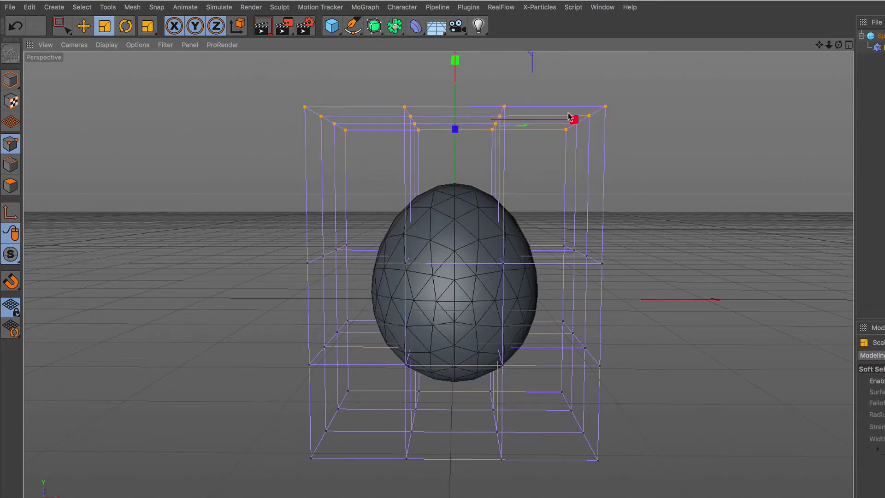
pyautogui.moveTo(673, 113); pyautogui.dragTo(484, 213)
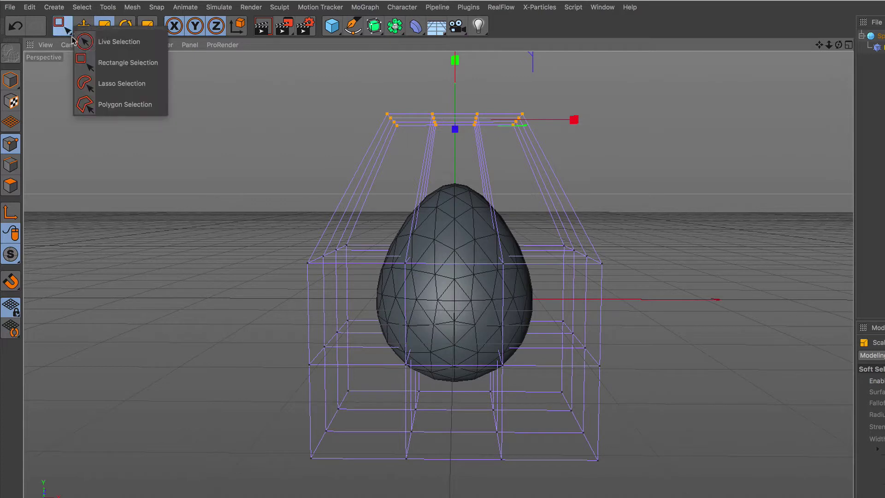
pyautogui.moveTo(64, 29); pyautogui.dragTo(95, 43)
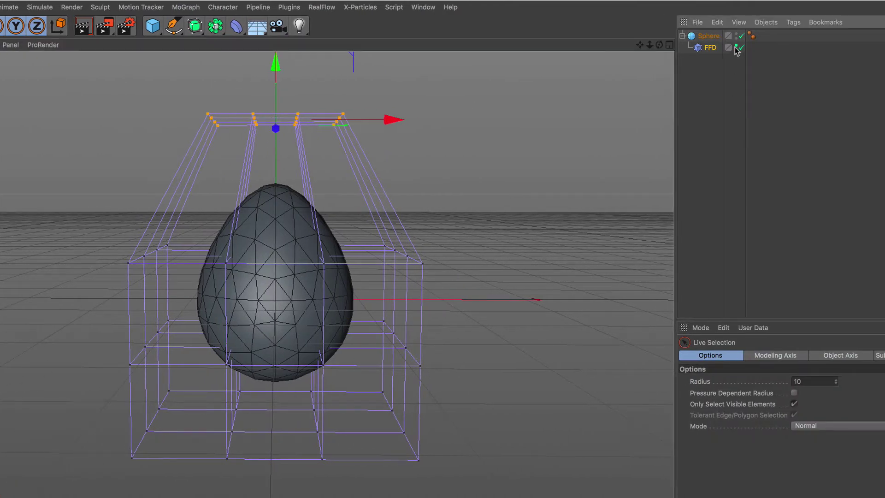
# Step: Hide the FFD lattice and add a Plane beneath the egg
pyautogui.click(736, 46)
pyautogui.click(708, 36)
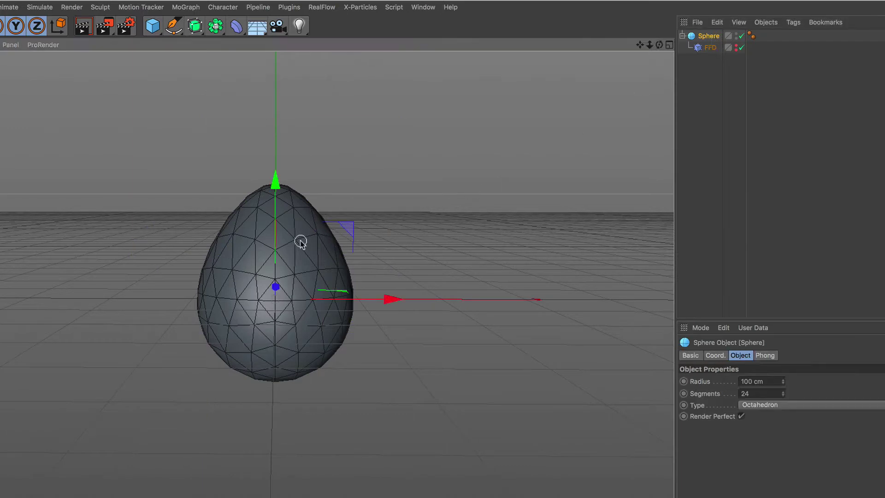
pyautogui.moveTo(300, 241)
pyautogui.keyDown('alt'); pyautogui.mouseDown()
pyautogui.moveTo(322, 249)
pyautogui.moveTo(307, 269)
pyautogui.moveTo(297, 265)
pyautogui.mouseUp(); pyautogui.keyUp('alt')
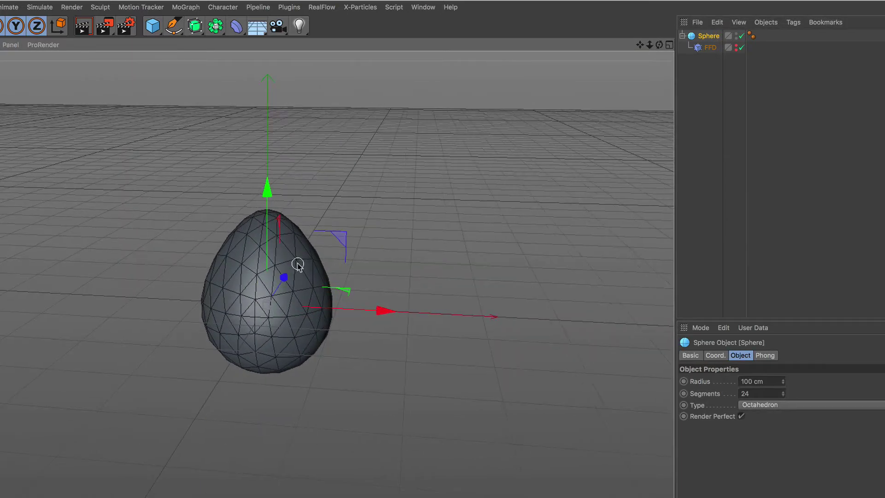
pyautogui.click(154, 26)
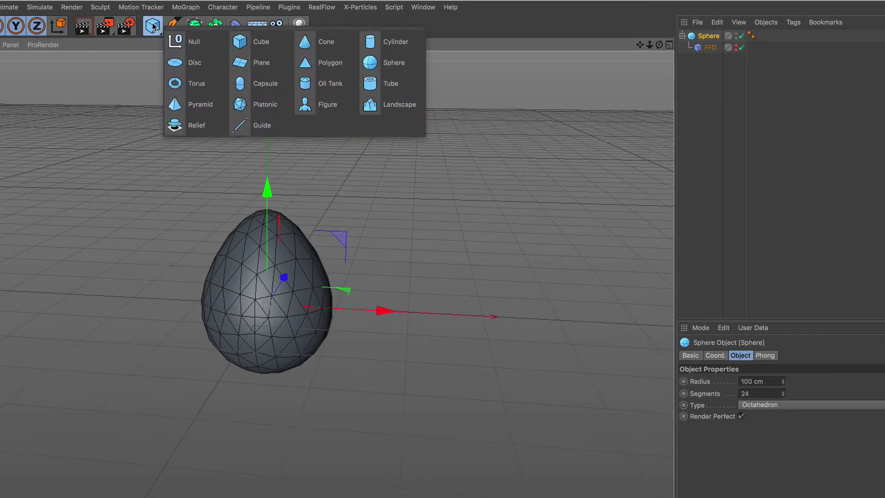
pyautogui.click(260, 68)
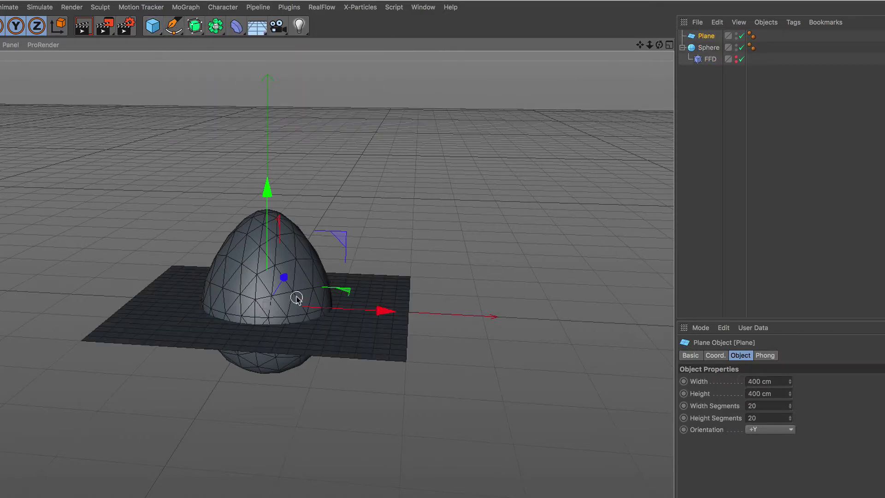
pyautogui.keyDown('alt'); pyautogui.moveTo(296, 296); pyautogui.dragTo(304, 259); pyautogui.keyUp('alt')
# Step: Scale the egg down and stretch it upward so it floats above the plane
pyautogui.click(704, 48)
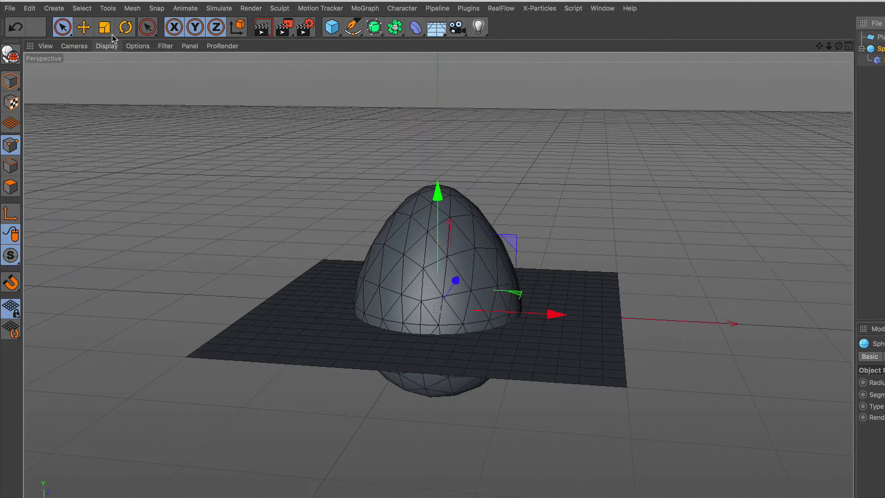
pyautogui.click(110, 33)
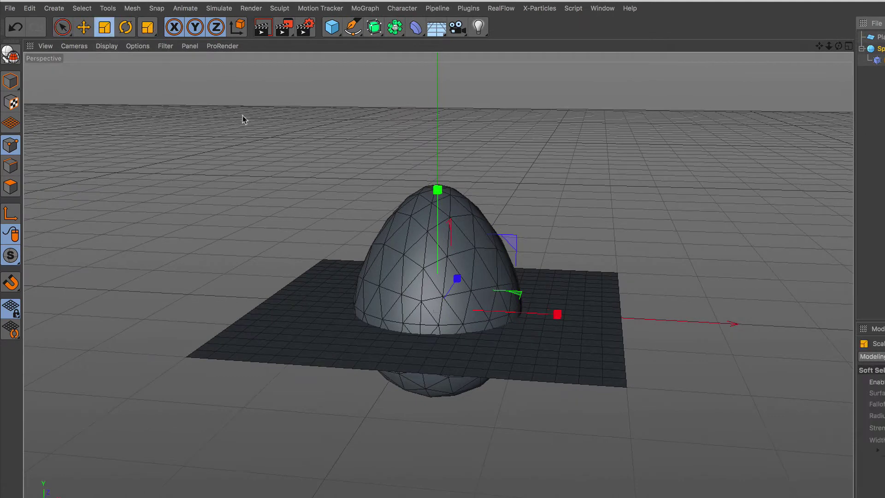
pyautogui.moveTo(536, 203); pyautogui.dragTo(366, 399)
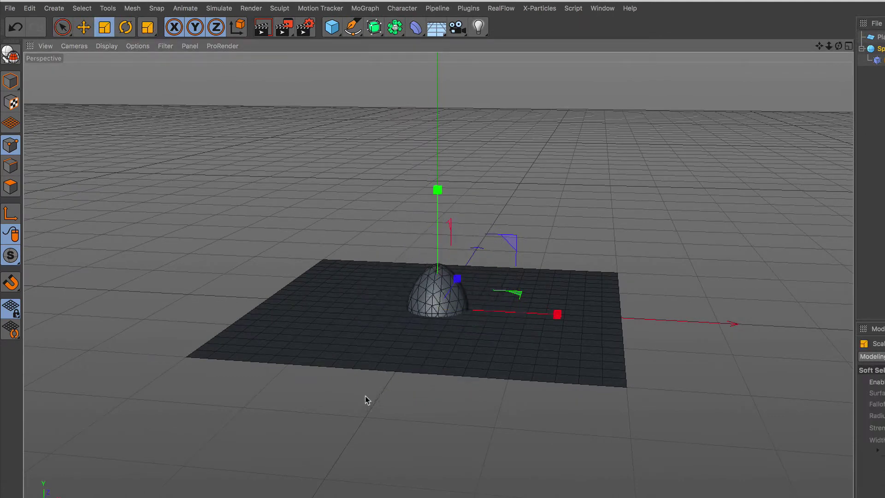
pyautogui.click(61, 25)
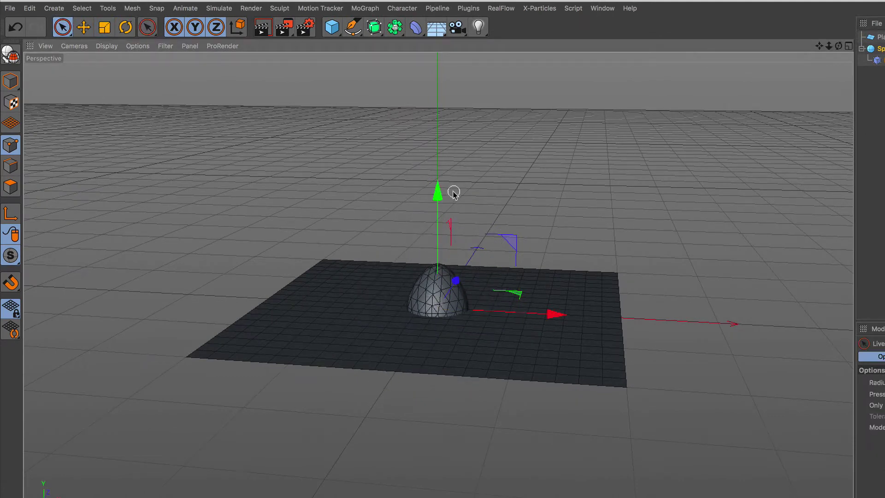
pyautogui.moveTo(442, 202); pyautogui.dragTo(468, 74)
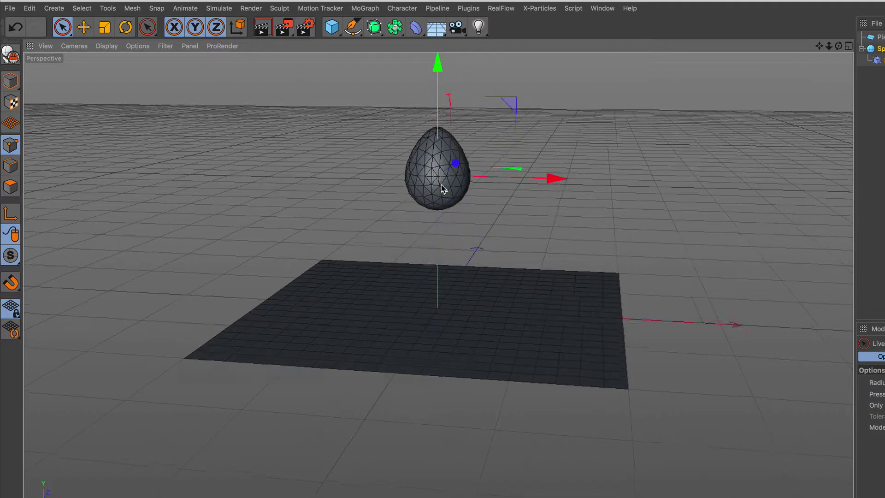
# Step: Orbit and pan the view to frame the egg above the plane
pyautogui.scroll(3, 447, 152)
pyautogui.scroll(-3, 447, 152)
pyautogui.keyDown('alt'); pyautogui.moveTo(422, 252); pyautogui.dragTo(573, 211); pyautogui.keyUp('alt')
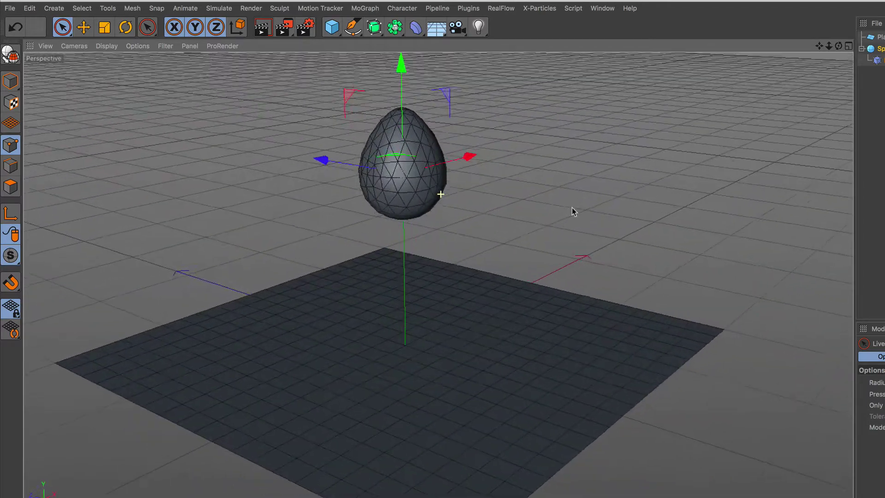
pyautogui.scroll(3, 426, 219)
pyautogui.keyDown('alt'); pyautogui.moveTo(445, 204); pyautogui.dragTo(444, 232, button='middle'); pyautogui.keyUp('alt')
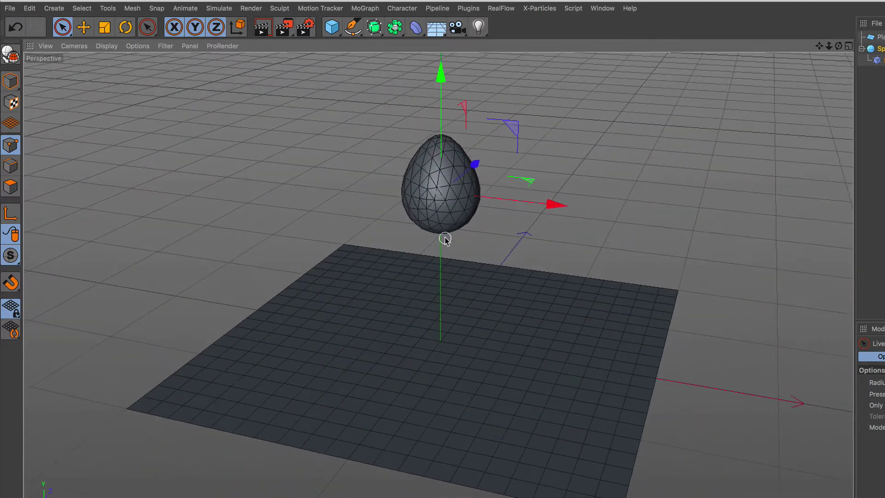
pyautogui.keyDown('alt'); pyautogui.moveTo(444, 233); pyautogui.dragTo(444, 228); pyautogui.keyUp('alt')
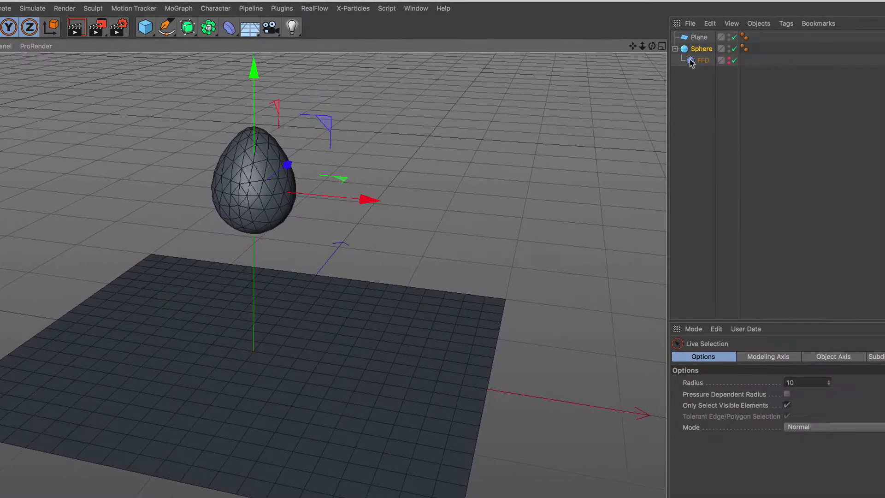
# Step: Nest the Sphere and its FFD under a new Subdivision Surface to smooth the egg
pyautogui.click(690, 51)
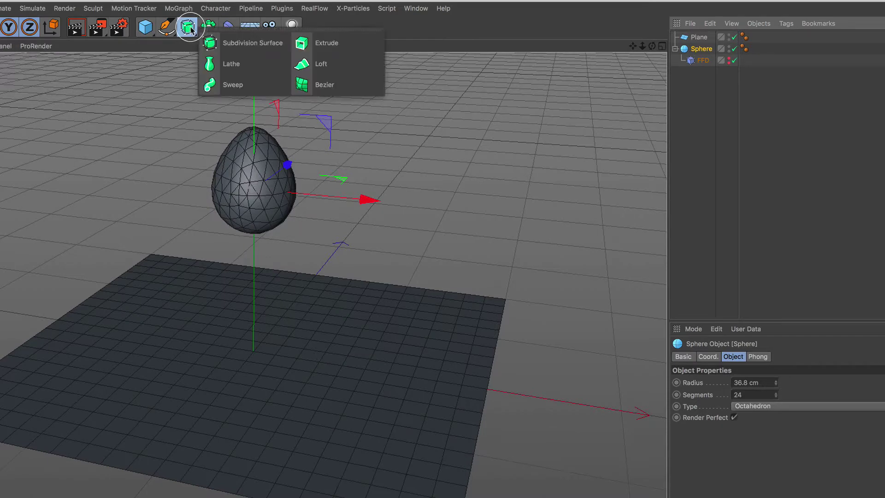
pyautogui.moveTo(188, 28); pyautogui.dragTo(228, 45)
pyautogui.moveTo(688, 65); pyautogui.dragTo(697, 39)
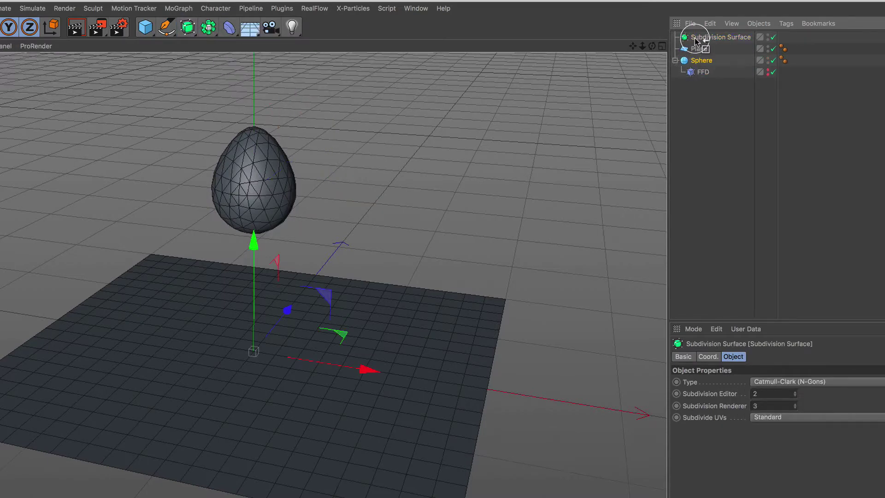
pyautogui.click(699, 40)
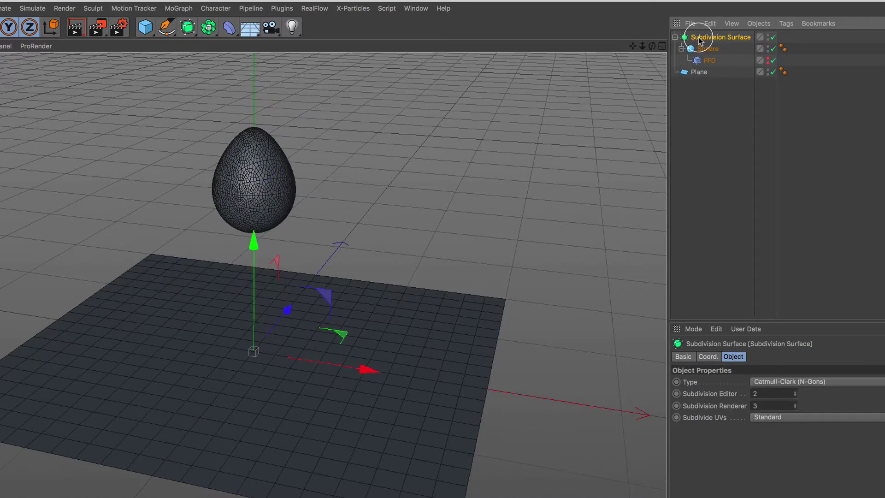
pyautogui.click(693, 73)
# Step: Give the Plane a Collider Body tag and the Sphere a Soft Body tag
pyautogui.click(669, 23)
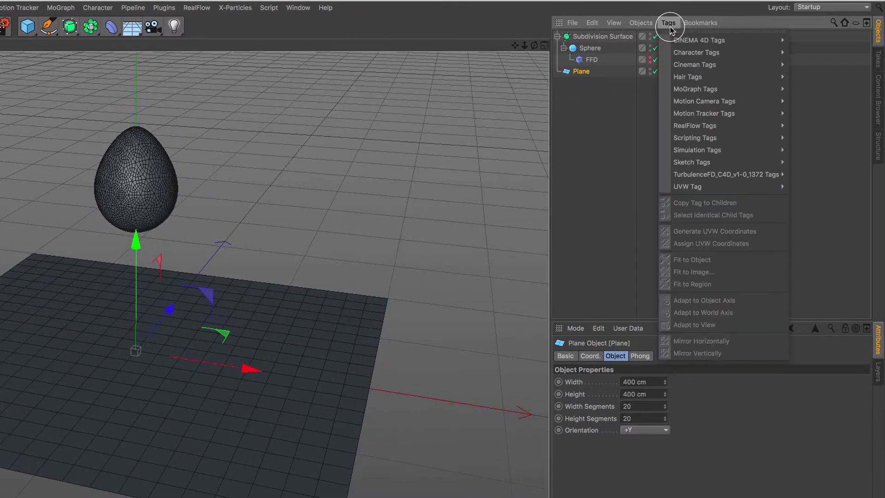
pyautogui.moveTo(697, 150)
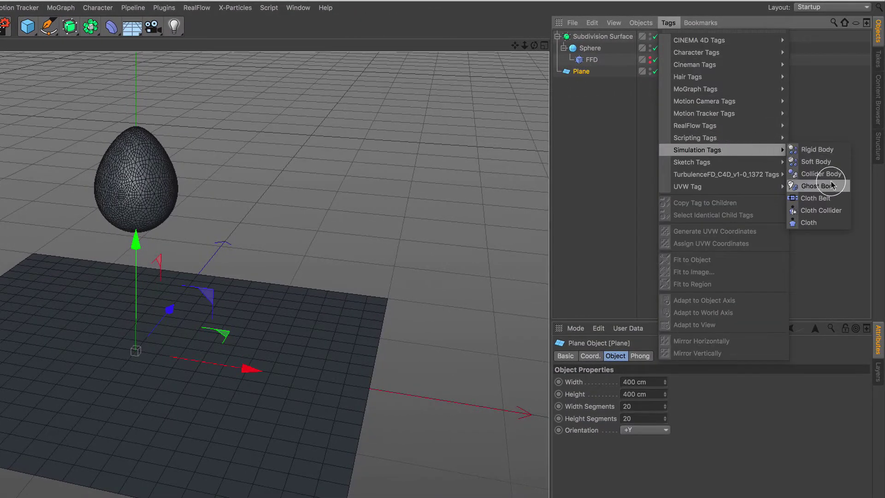
pyautogui.click(835, 179)
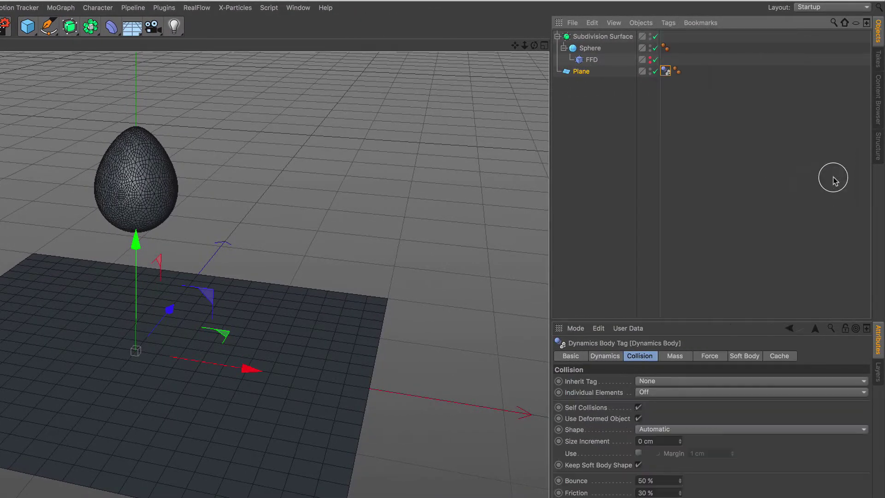
pyautogui.click(596, 49)
pyautogui.click(669, 24)
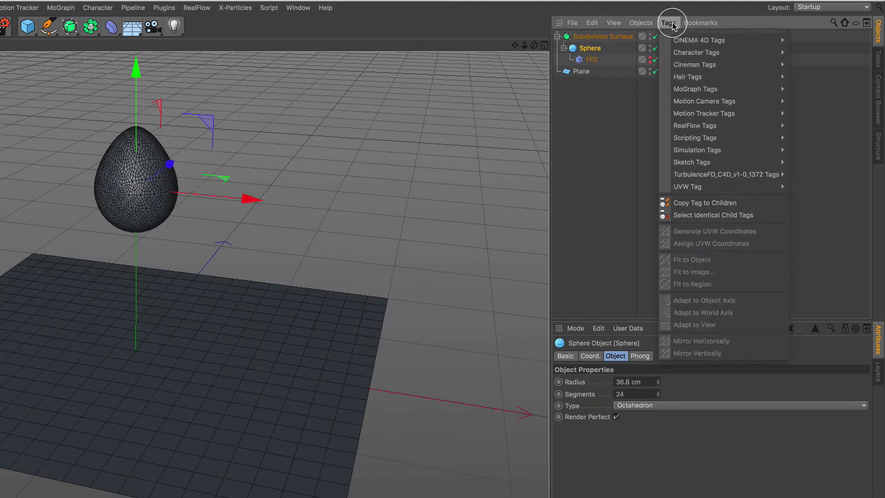
pyautogui.moveTo(696, 150)
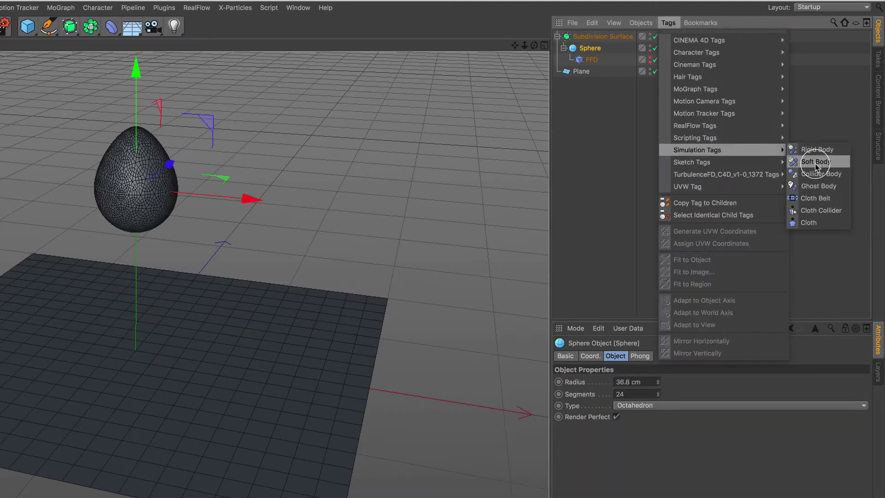
pyautogui.click(816, 162)
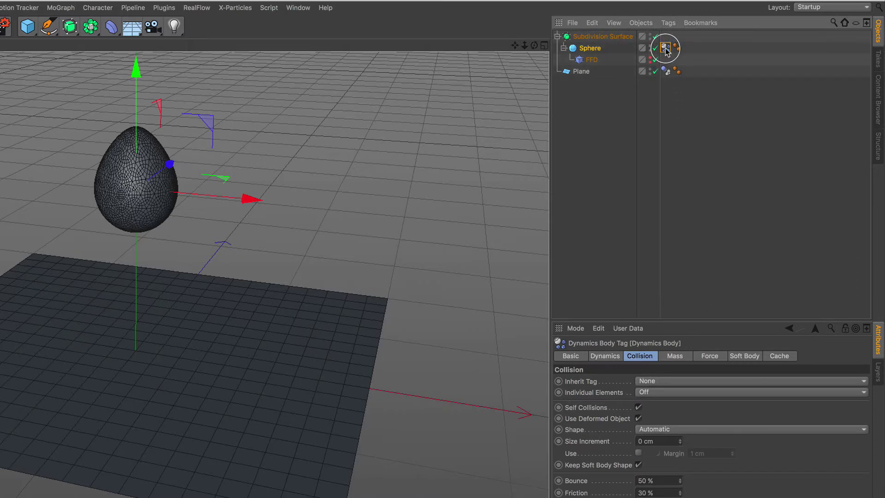
# Step: Set the soft body's Follow Rotation to 30, Structural to 50 and Structural damping to 0 %
pyautogui.click(681, 360)
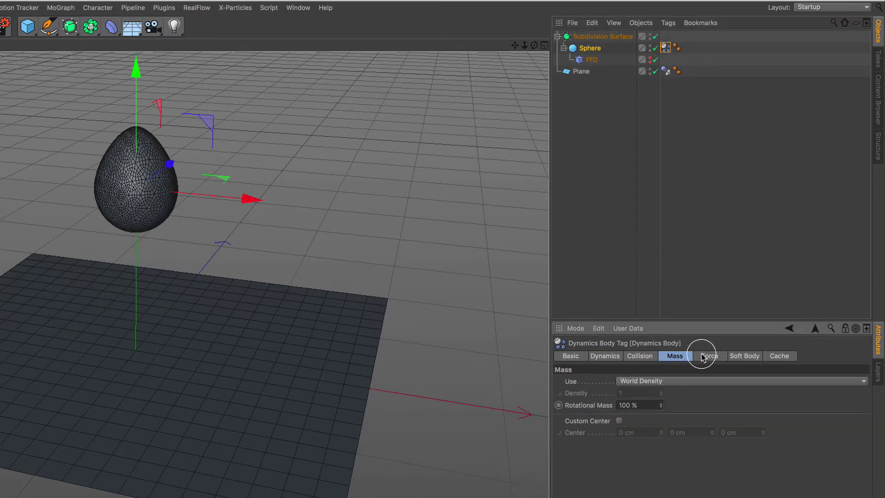
pyautogui.click(702, 358)
pyautogui.doubleClick(632, 394)
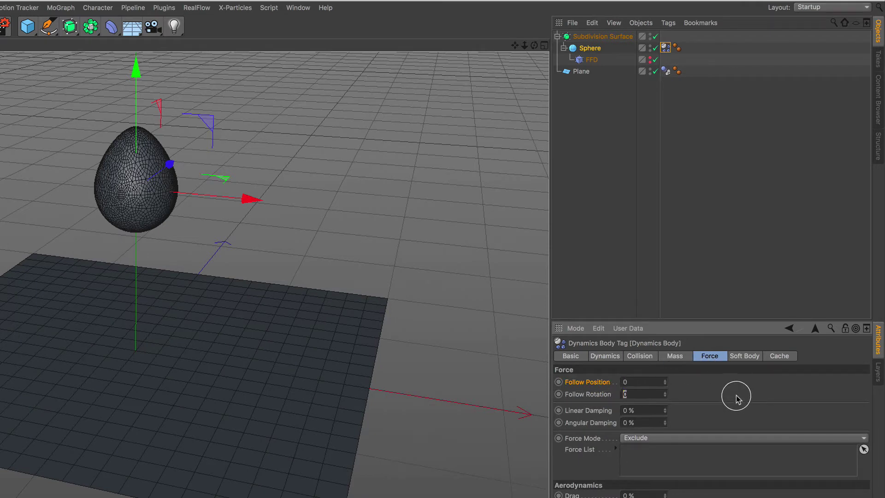
pyautogui.write('30')
pyautogui.press('Return')
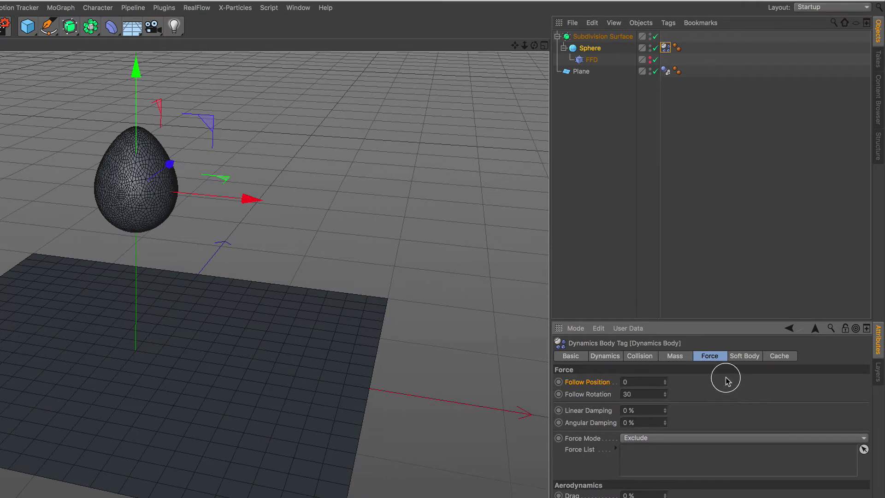
pyautogui.click(744, 357)
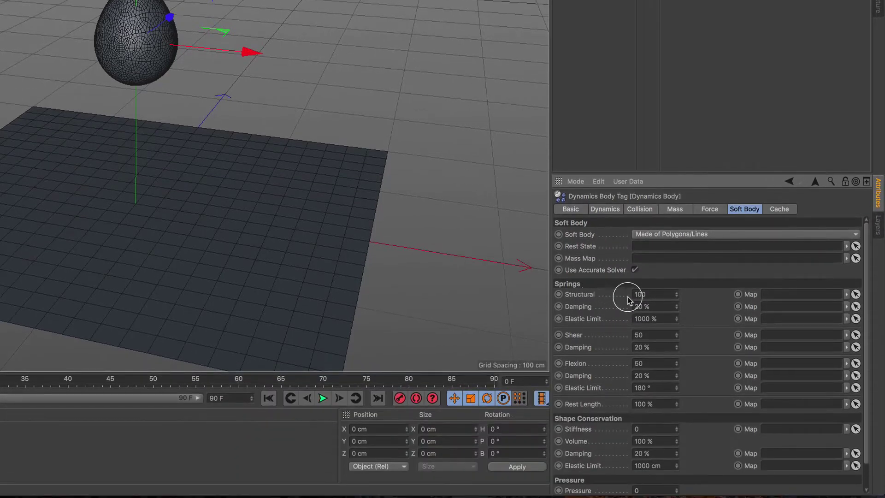
pyautogui.doubleClick(638, 294)
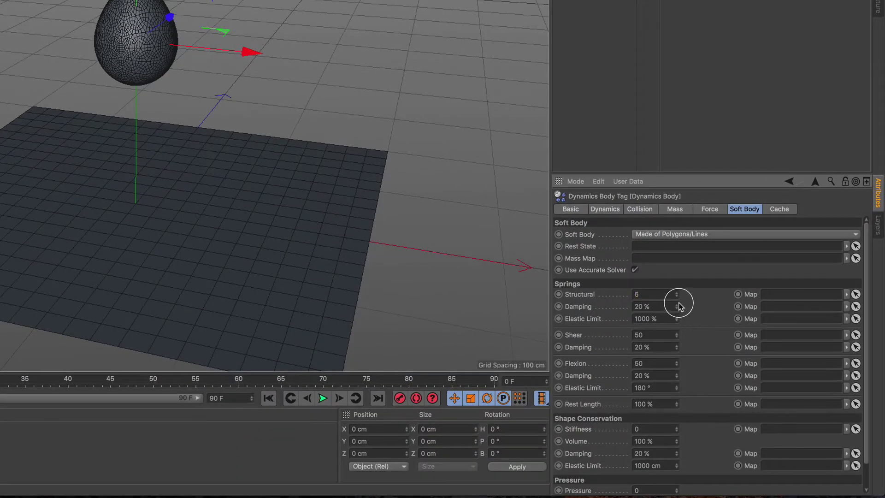
pyautogui.doubleClick(665, 305)
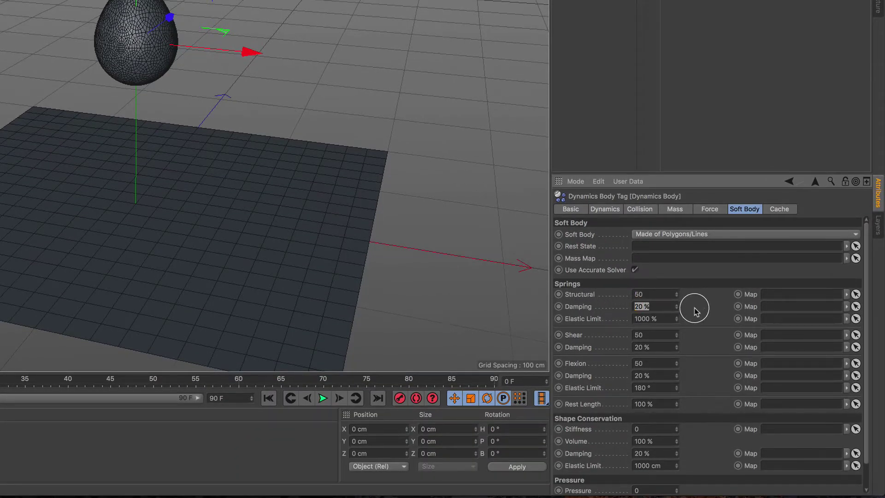
pyautogui.write('0')
pyautogui.press('Return')
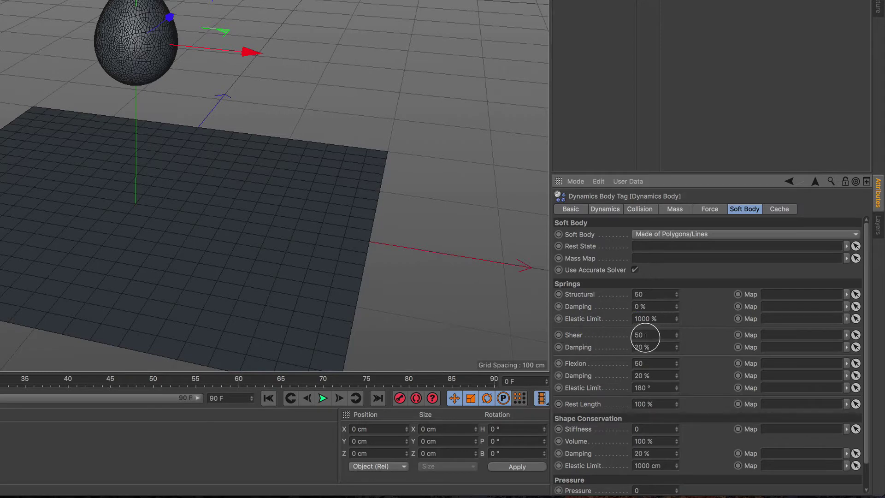
# Step: Set Shear to 1000 and Flexion to 100, both with 0 % damping
pyautogui.doubleClick(645, 335)
pyautogui.write('1000')
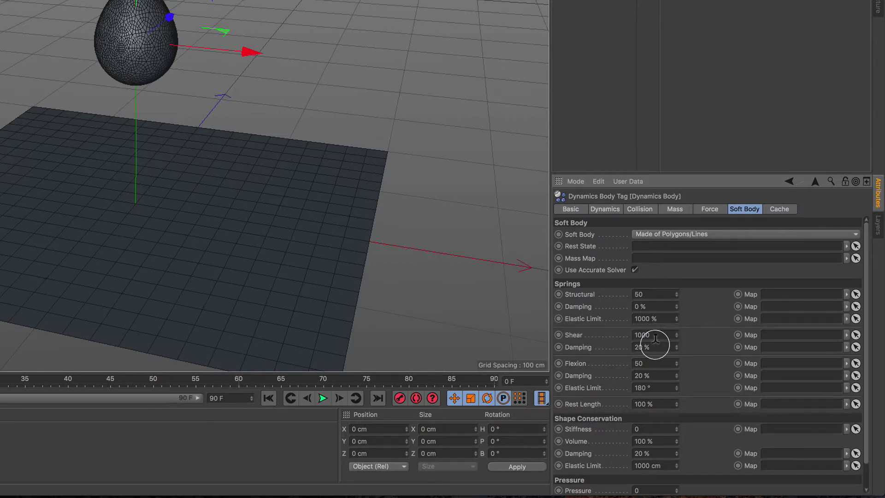
pyautogui.doubleClick(638, 347)
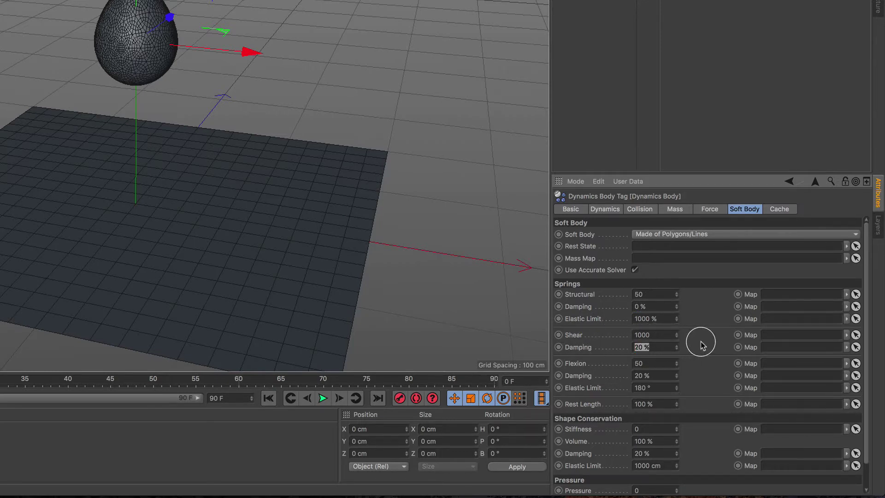
pyautogui.write('0')
pyautogui.press('Return')
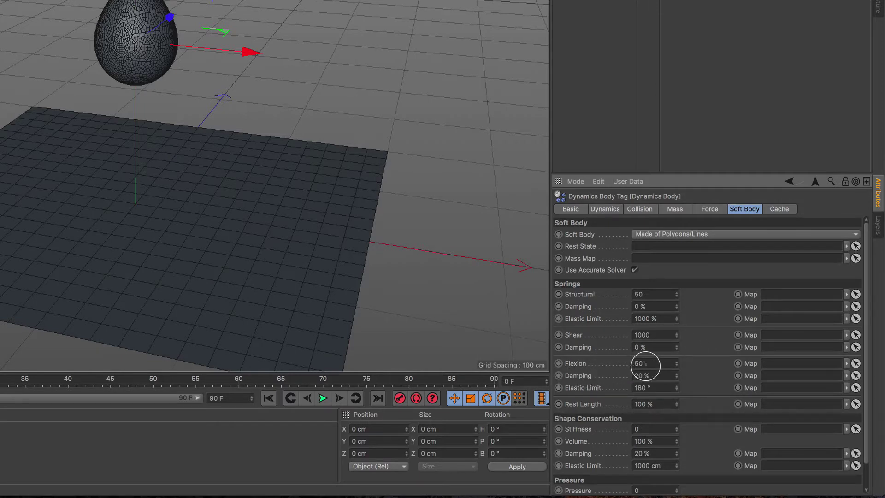
pyautogui.doubleClick(645, 364)
pyautogui.write('100')
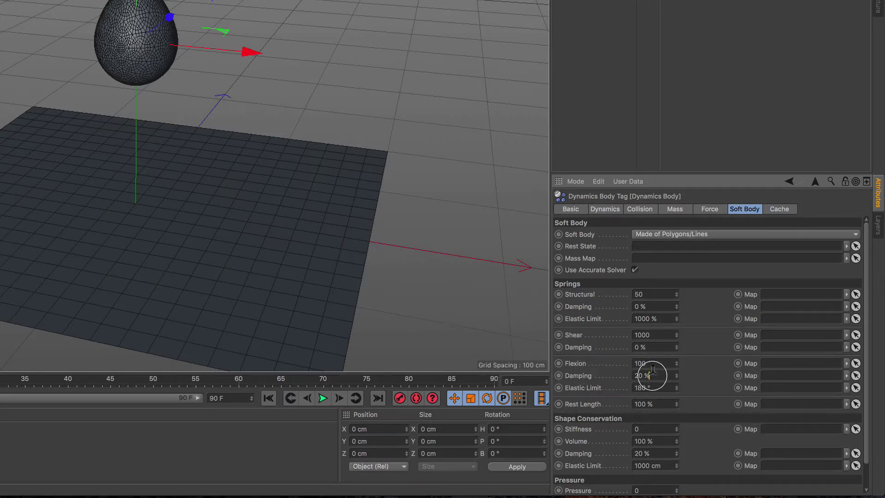
pyautogui.doubleClick(643, 375)
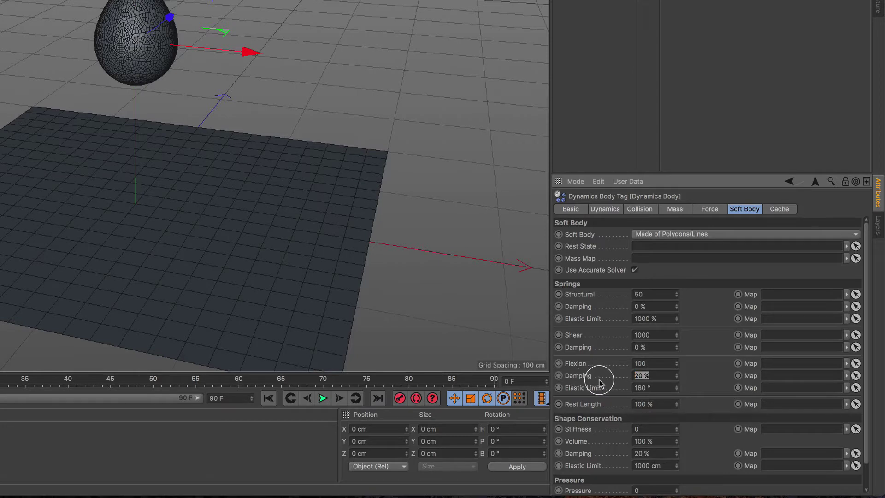
pyautogui.press('BackSpace')
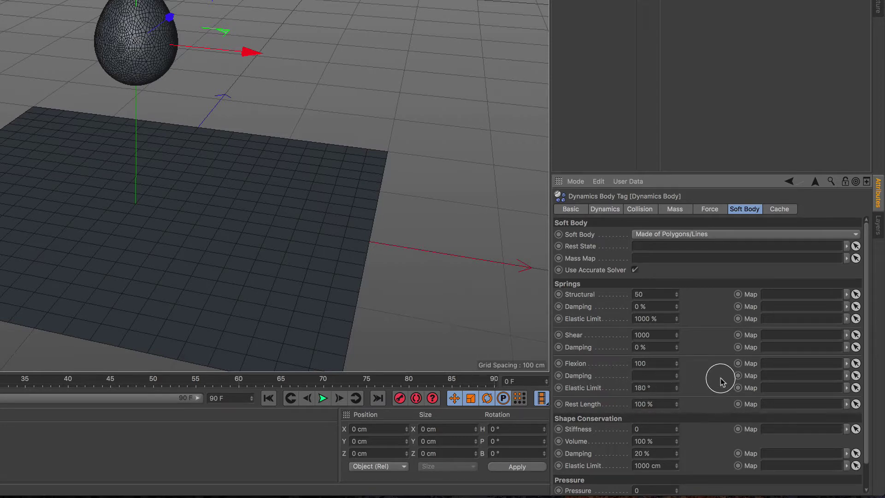
pyautogui.press('Return')
# Step: Set Stiffness to 30, with shape conservation and pressure damping at 0 %
pyautogui.scroll(-1, 712, 373)
pyautogui.scroll(-1, 705, 376)
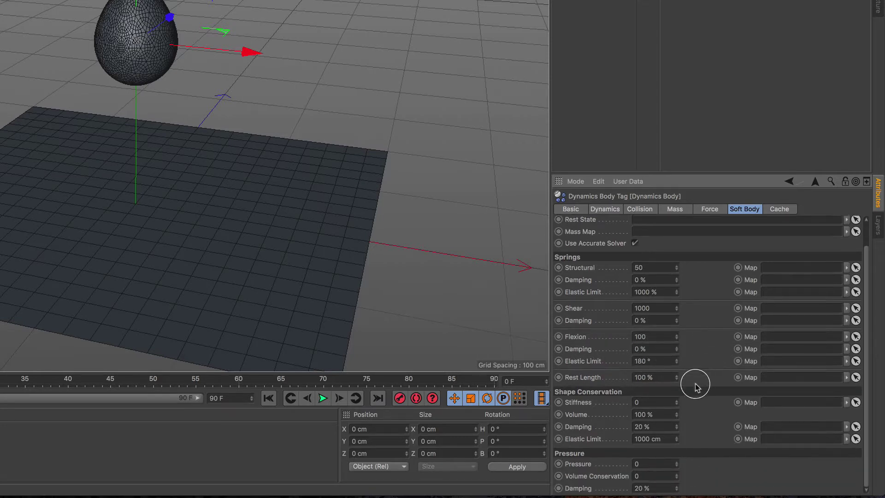
pyautogui.doubleClick(651, 400)
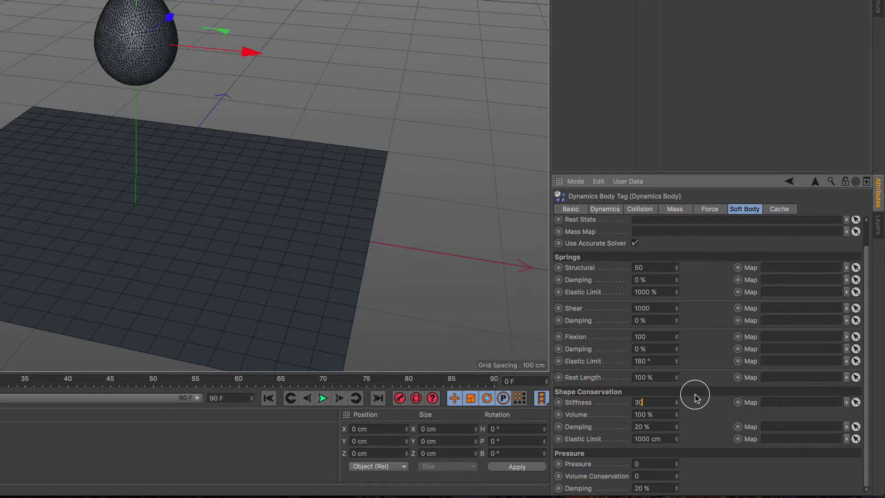
pyautogui.doubleClick(656, 426)
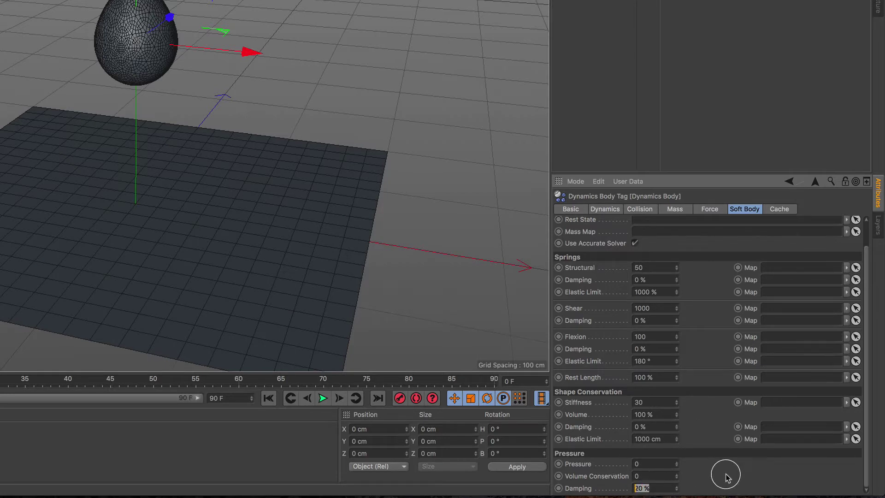
pyautogui.write('0')
pyautogui.press('Return')
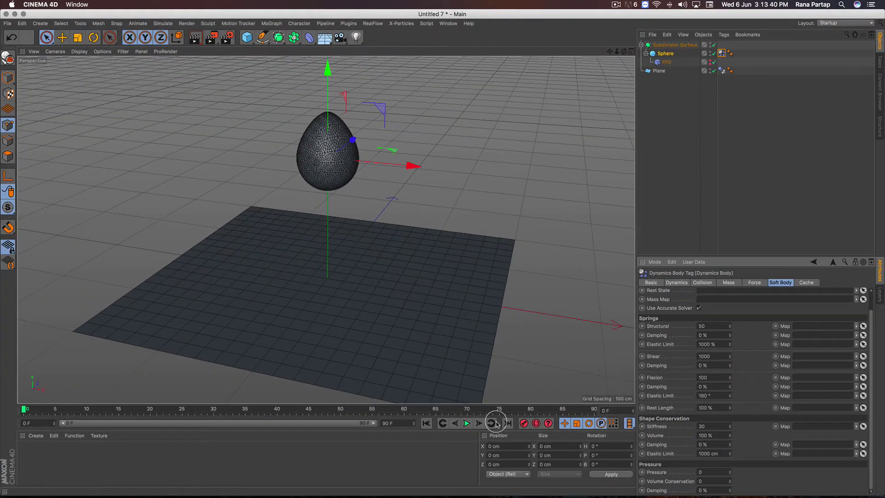
# Step: Preview the egg's drop, then rewind to frame 0
pyautogui.click(466, 423)
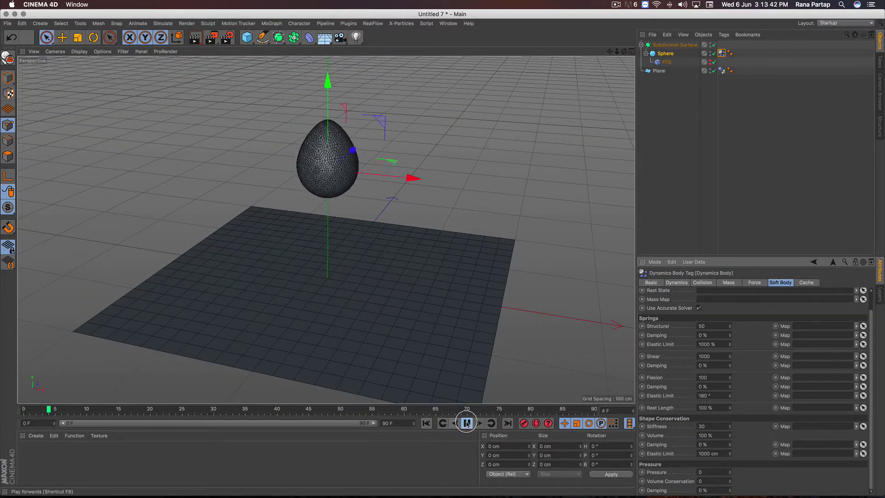
pyautogui.click(467, 423)
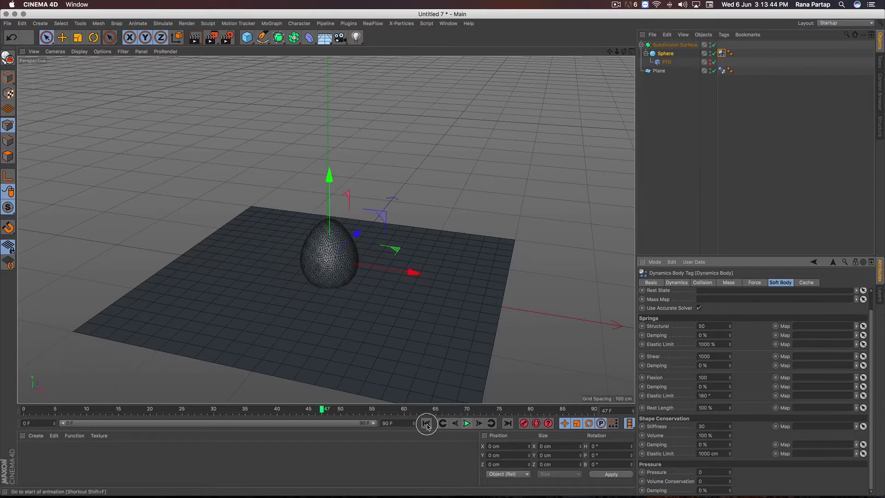
pyautogui.click(427, 423)
# Step: Set collision Bounce to 300 % and Friction to 200 %, then replay the drop
pyautogui.click(710, 283)
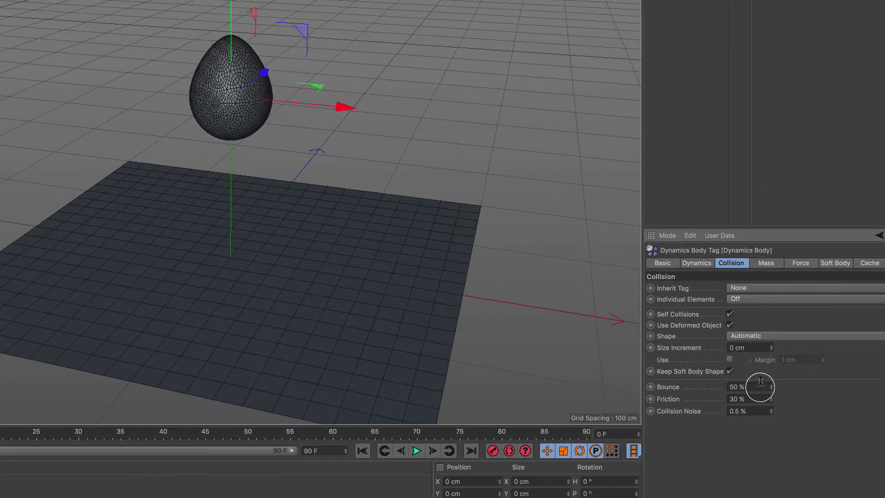
pyautogui.click(760, 383)
pyautogui.write('0')
pyautogui.press('Tab')
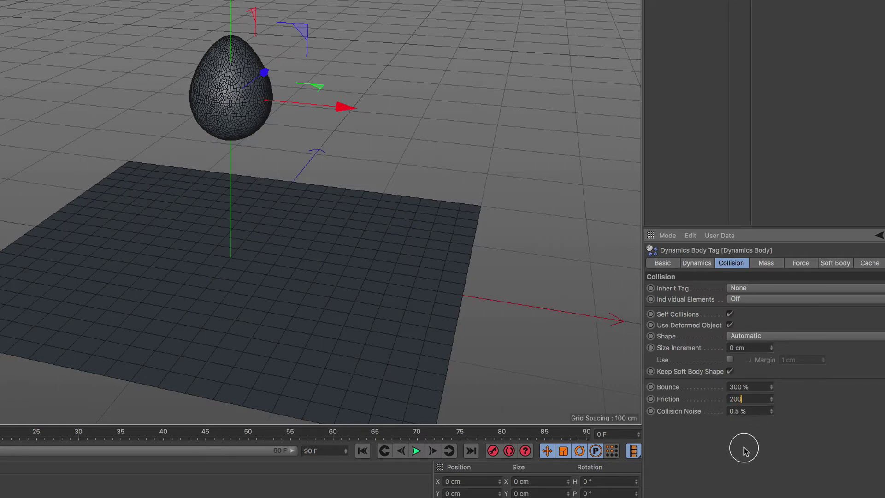
pyautogui.click(416, 451)
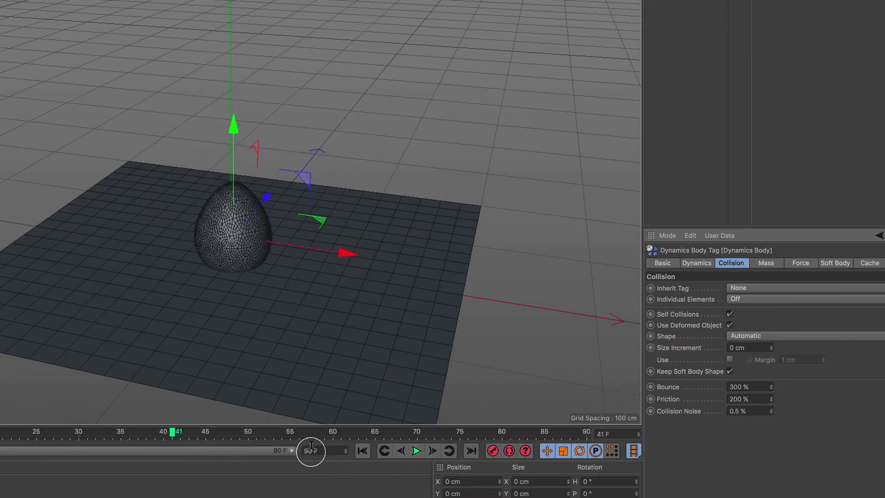
# Step: Extend the animation to 150 frames and play the simulation from the start
pyautogui.moveTo(310, 450); pyautogui.dragTo(295, 456)
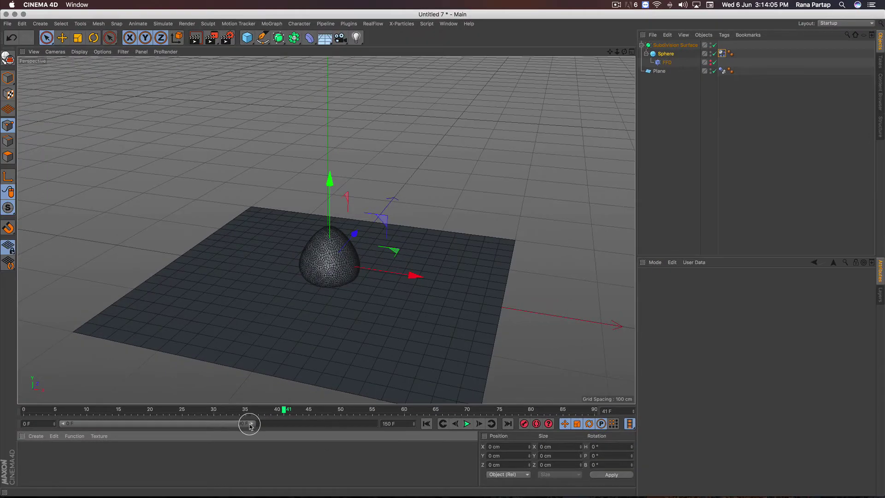
pyautogui.moveTo(250, 424); pyautogui.dragTo(399, 419)
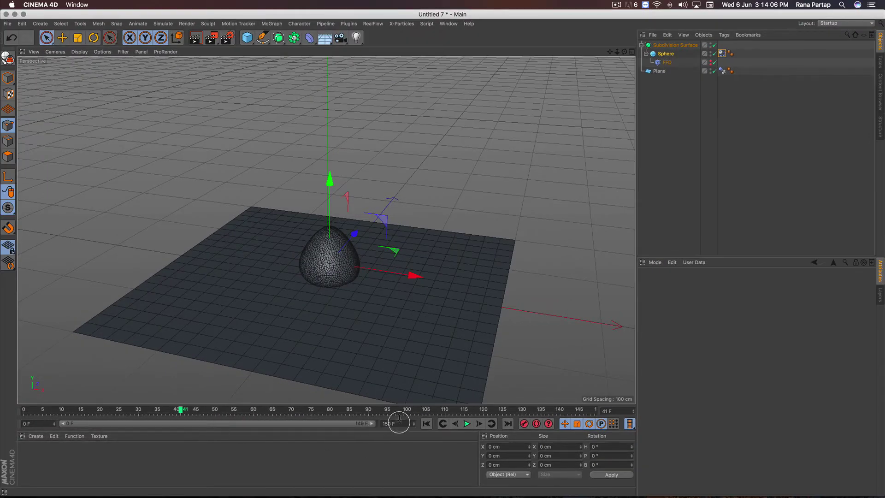
pyautogui.click(426, 423)
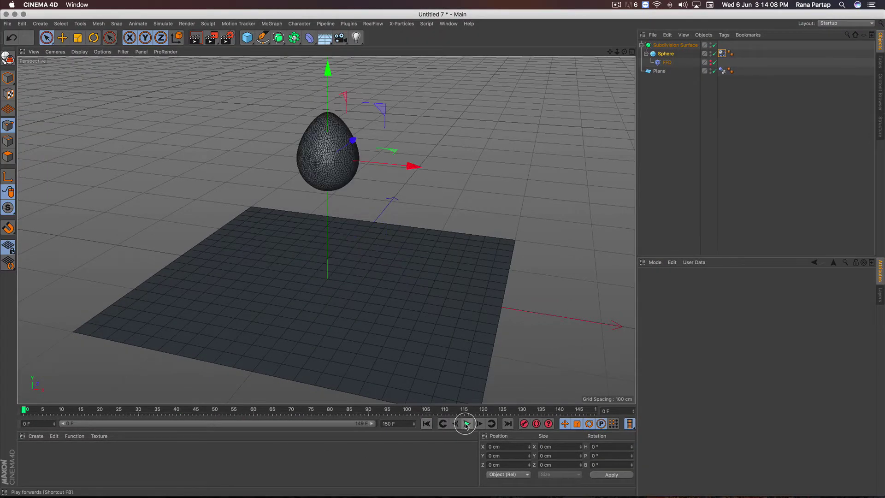
pyautogui.click(466, 423)
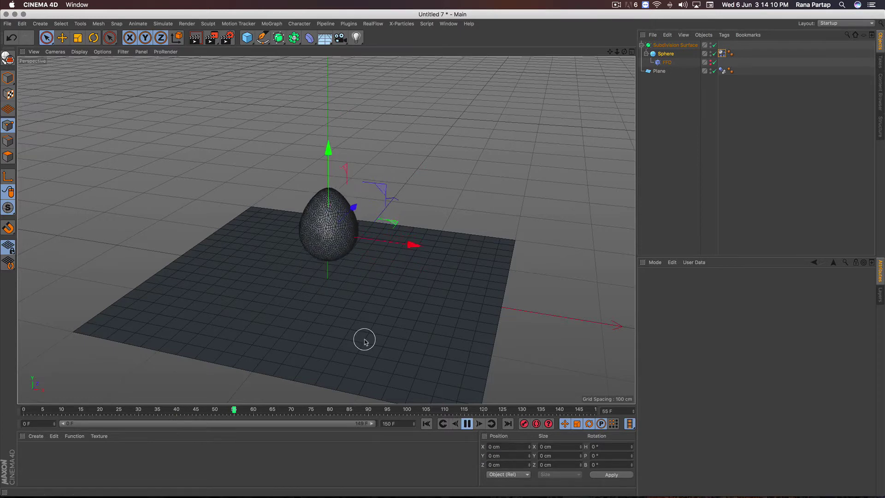
# Step: Orbit to watch the egg land, then stop and return to frame 0
pyautogui.scroll(2, 359, 318)
pyautogui.scroll(2, 353, 297)
pyautogui.moveTo(335, 293)
pyautogui.keyDown('alt'); pyautogui.mouseDown()
pyautogui.moveTo(340, 265)
pyautogui.moveTo(313, 290)
pyautogui.mouseUp(); pyautogui.keyUp('alt')
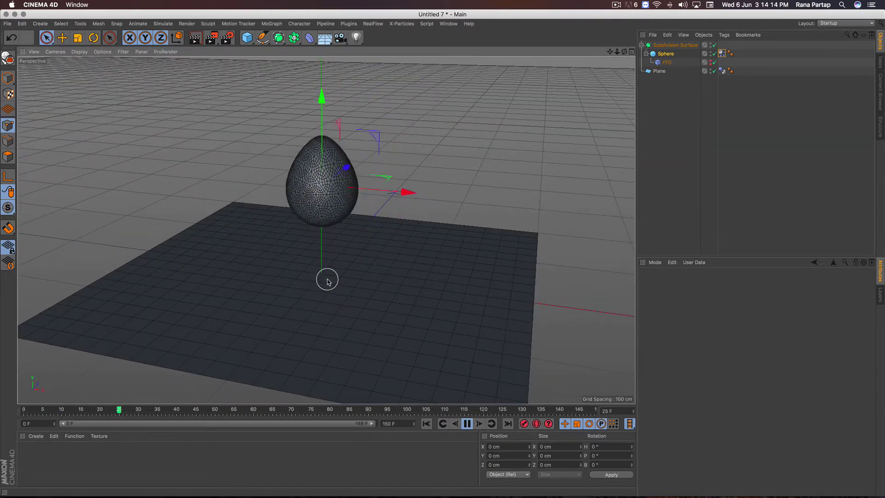
pyautogui.click(468, 424)
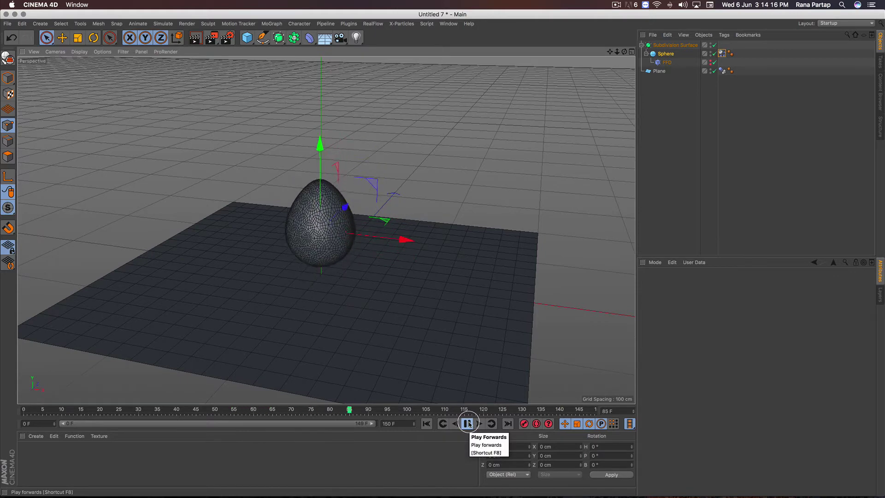
pyautogui.click(433, 425)
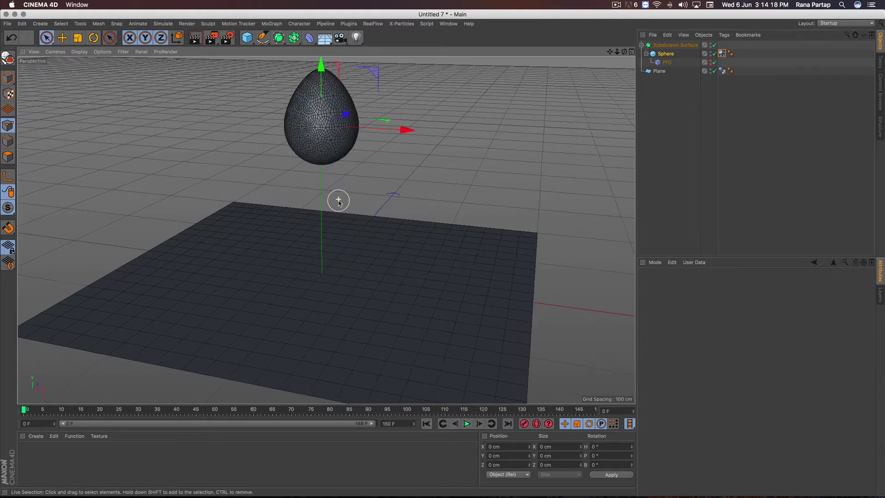
pyautogui.keyDown('alt'); pyautogui.moveTo(338, 197); pyautogui.dragTo(345, 224); pyautogui.keyUp('alt')
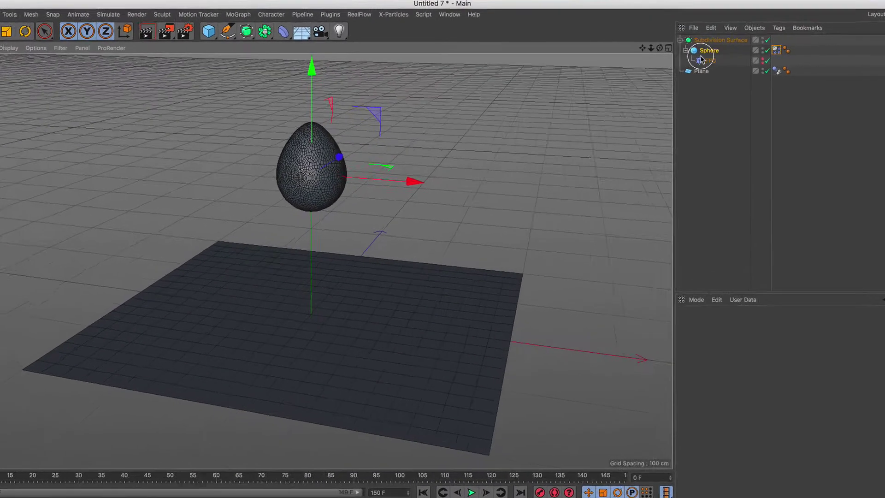
# Step: Add a Cloner inside the Subdivision Surface and make the egg Sphere its child
pyautogui.click(663, 54)
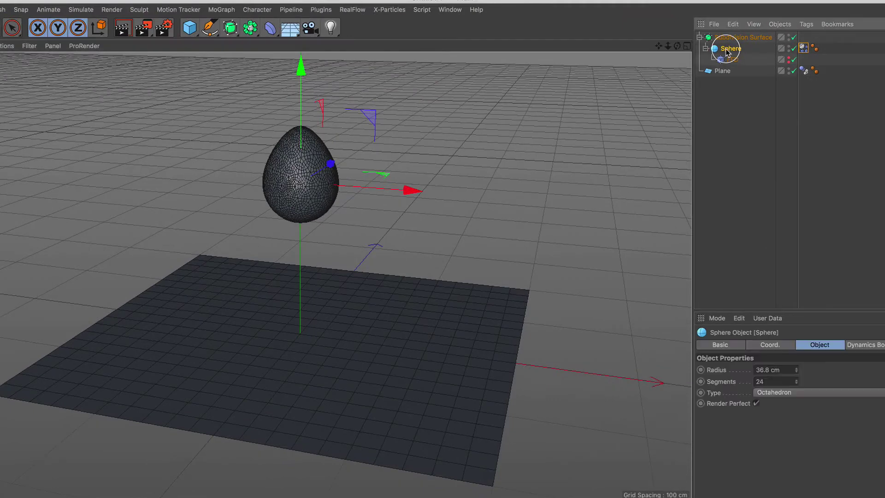
pyautogui.click(221, 9)
pyautogui.click(255, 138)
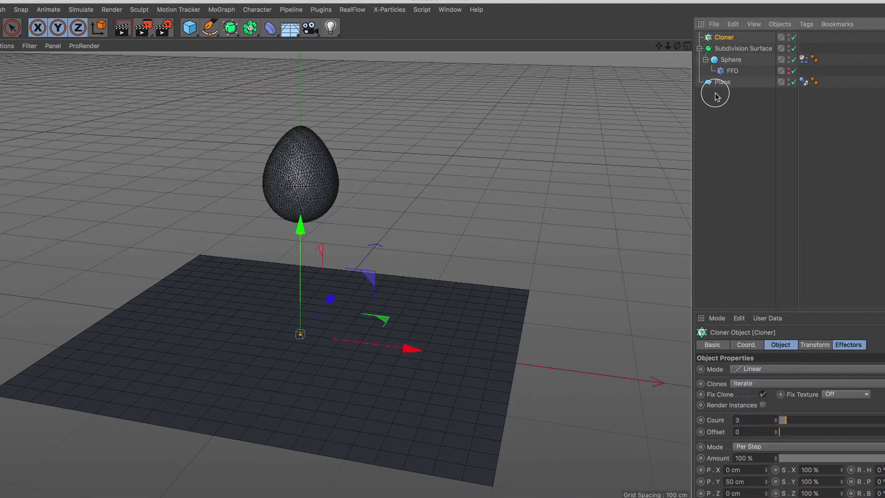
pyautogui.moveTo(726, 52)
pyautogui.mouseDown()
pyautogui.moveTo(729, 59)
pyautogui.moveTo(732, 51)
pyautogui.mouseUp()
pyautogui.click(730, 59)
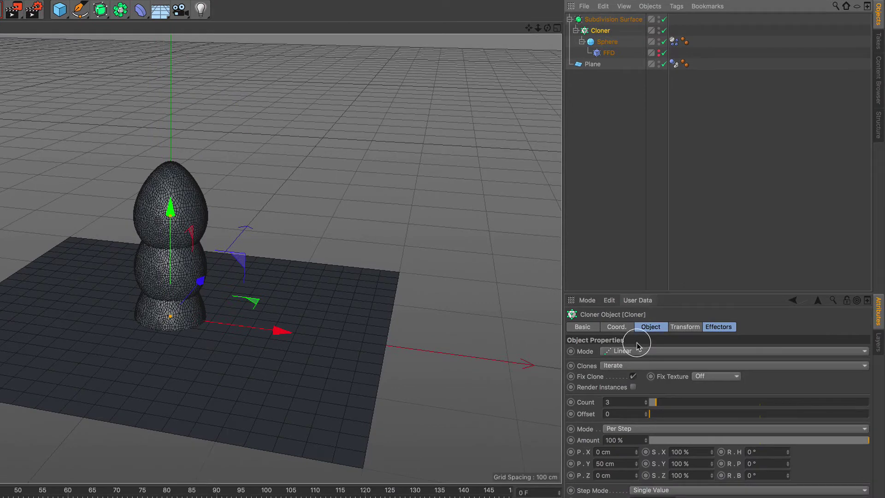
# Step: Set the Cloner to Radial mode on the XZ plane with a 96 cm radius
pyautogui.click(637, 347)
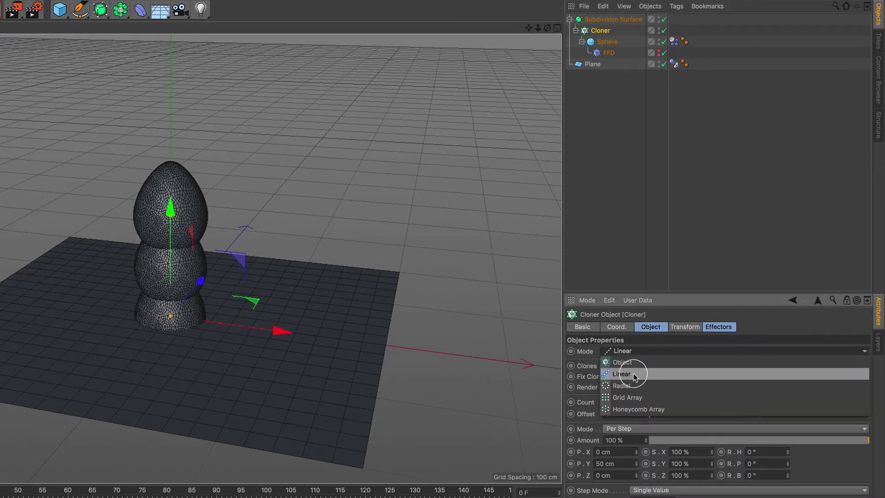
pyautogui.click(647, 387)
pyautogui.click(609, 425)
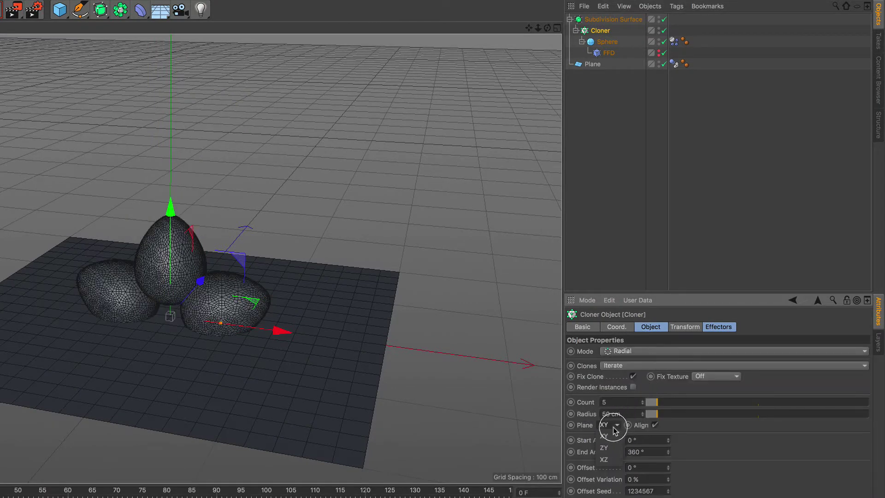
pyautogui.click(607, 447)
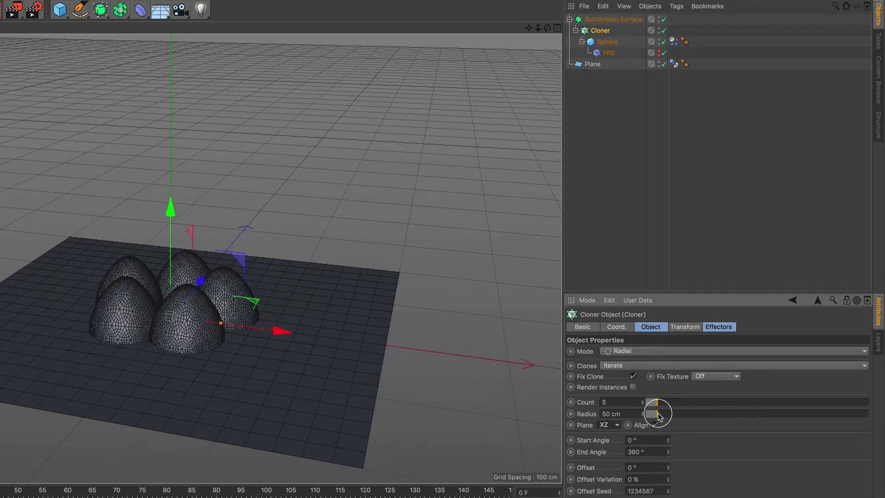
pyautogui.moveTo(658, 415); pyautogui.dragTo(669, 417)
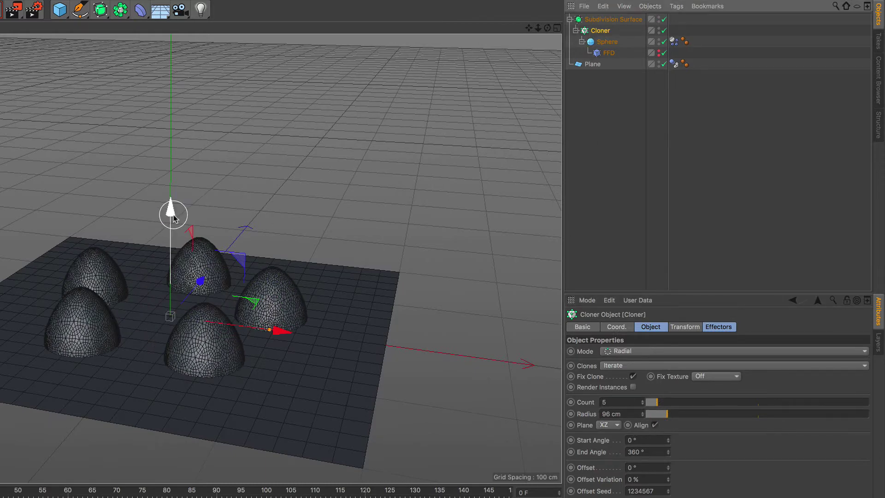
# Step: Raise the egg ring about 127 cm and preview the eggs falling onto the plane
pyautogui.moveTo(196, 212); pyautogui.dragTo(194, 83)
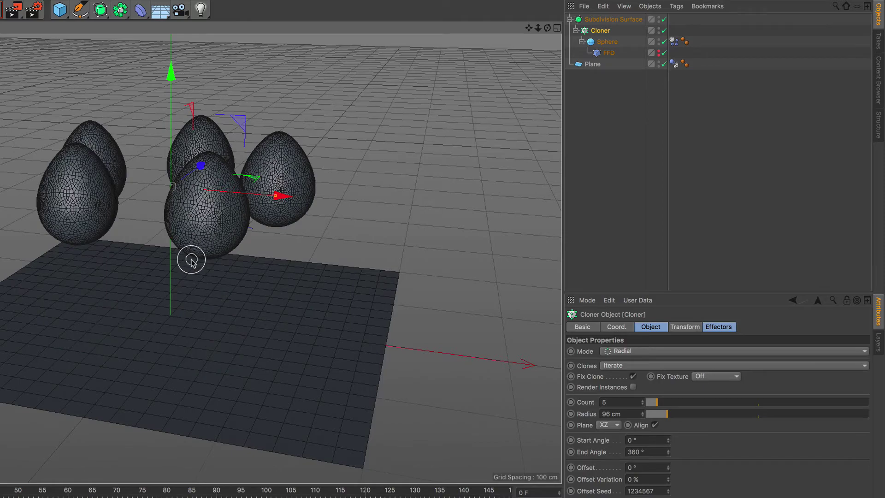
pyautogui.keyDown('alt'); pyautogui.moveTo(191, 260); pyautogui.dragTo(186, 251); pyautogui.keyUp('alt')
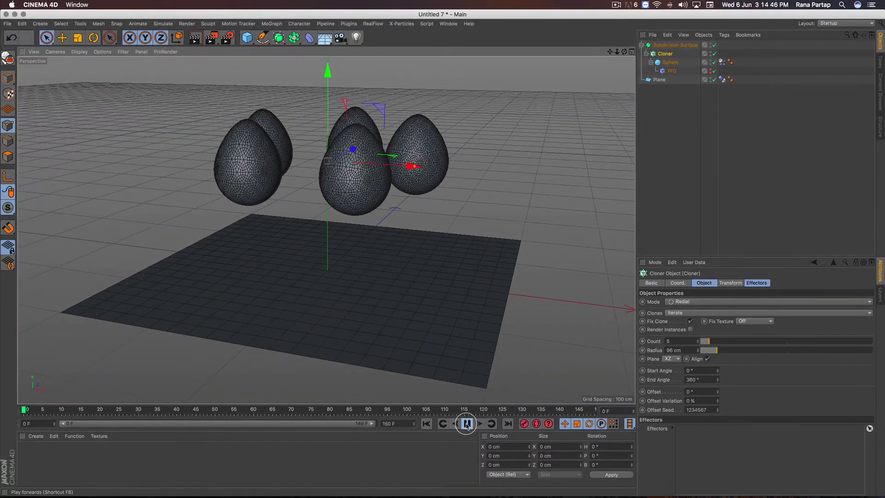
pyautogui.click(467, 425)
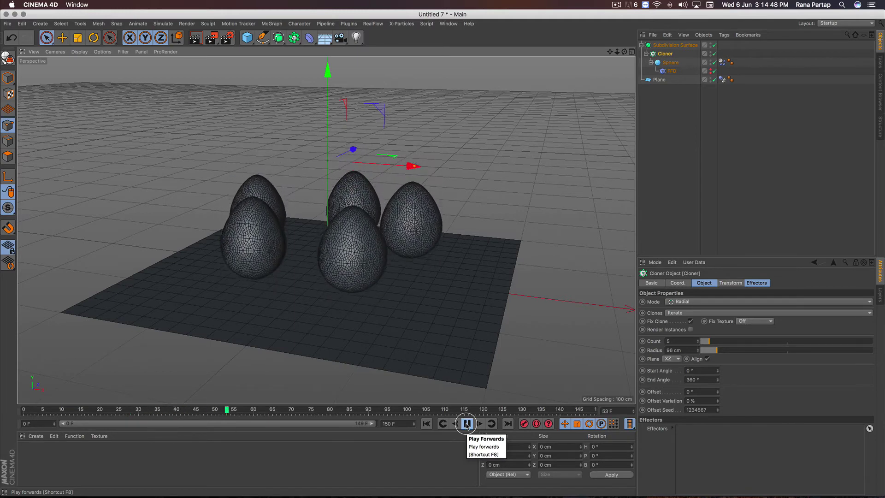
pyautogui.click(467, 423)
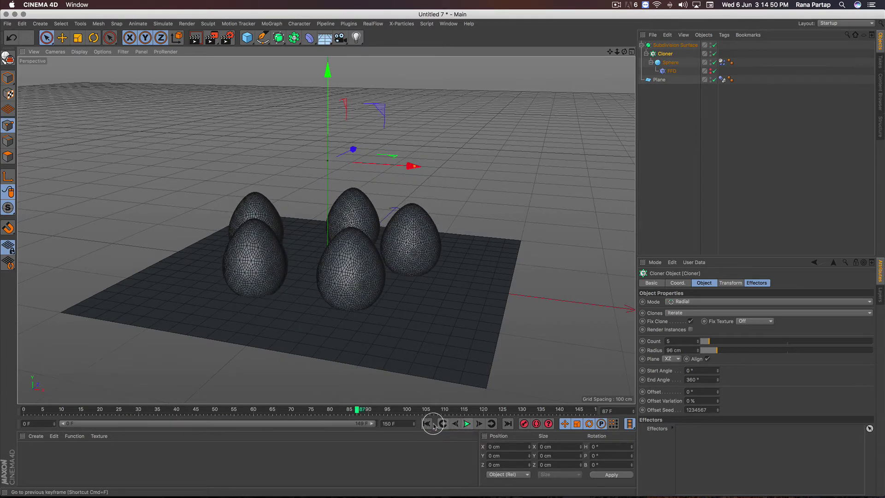
pyautogui.click(426, 424)
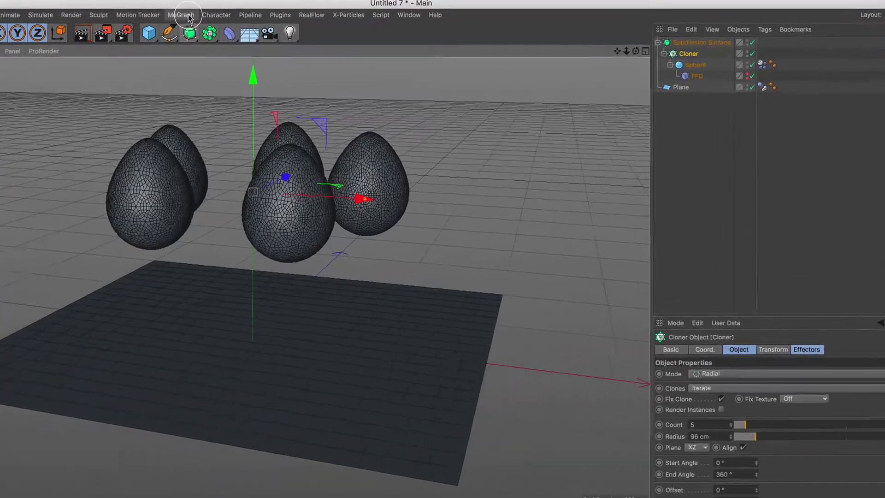
# Step: Add a Random effector to vary the egg heights and preview the drop
pyautogui.click(271, 23)
pyautogui.moveTo(161, 28)
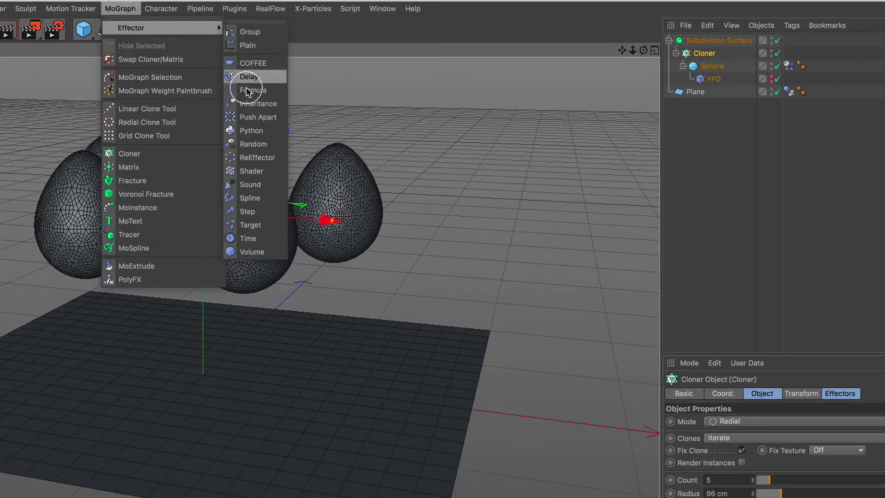
pyautogui.click(266, 144)
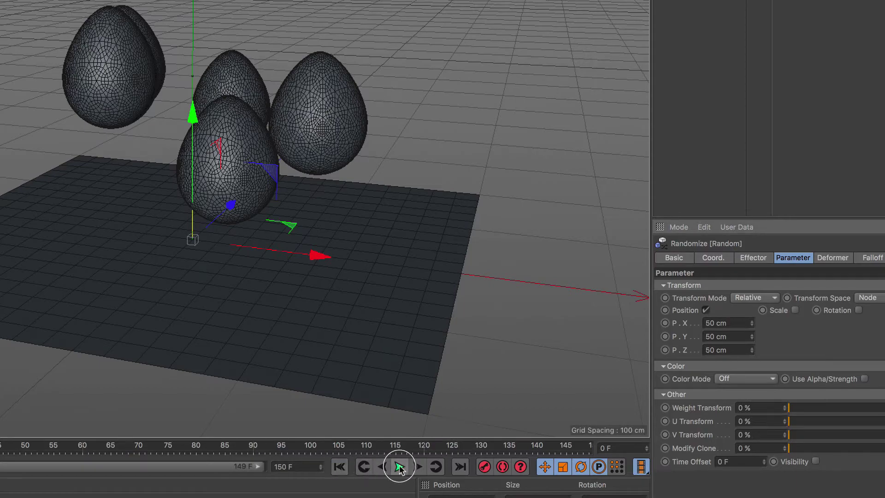
pyautogui.click(399, 466)
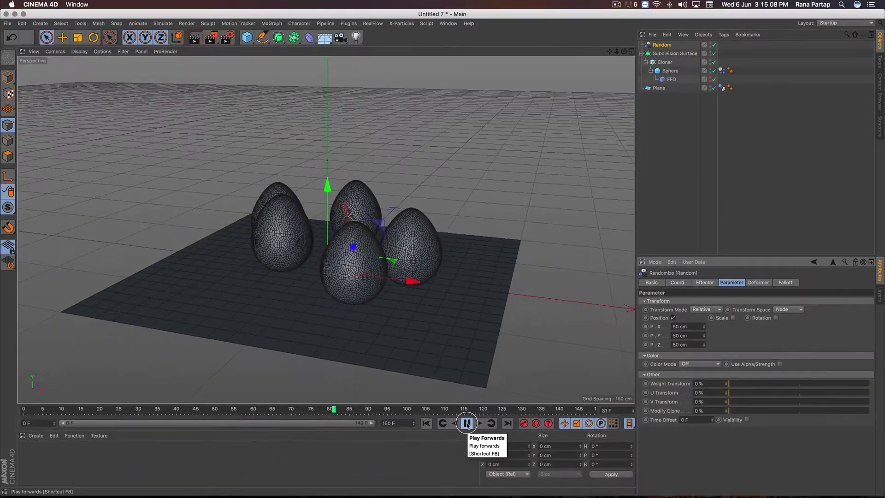
pyautogui.click(467, 423)
pyautogui.click(426, 423)
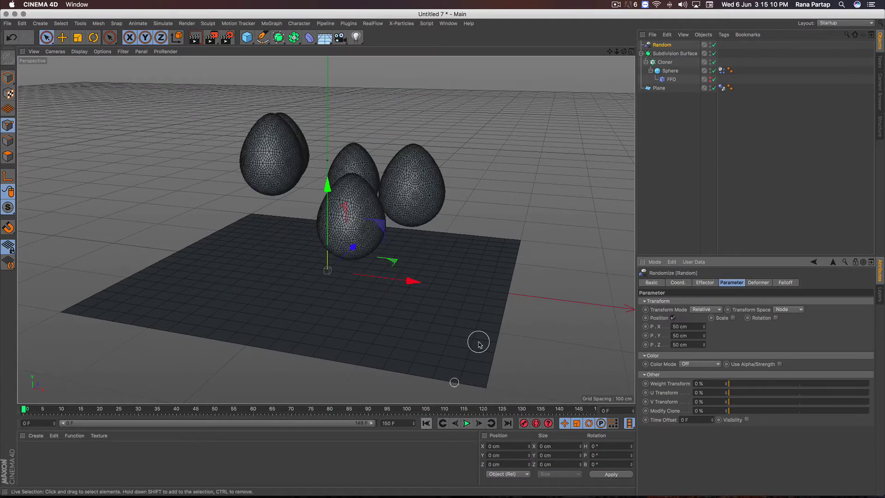
# Step: Lift the egg Cloner slightly higher and replay the simulation from frame 0
pyautogui.click(662, 62)
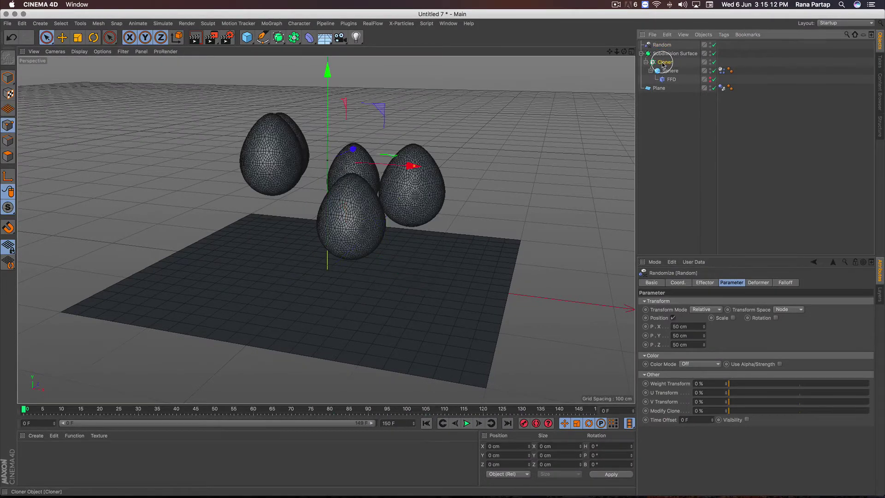
pyautogui.moveTo(327, 84); pyautogui.dragTo(328, 59)
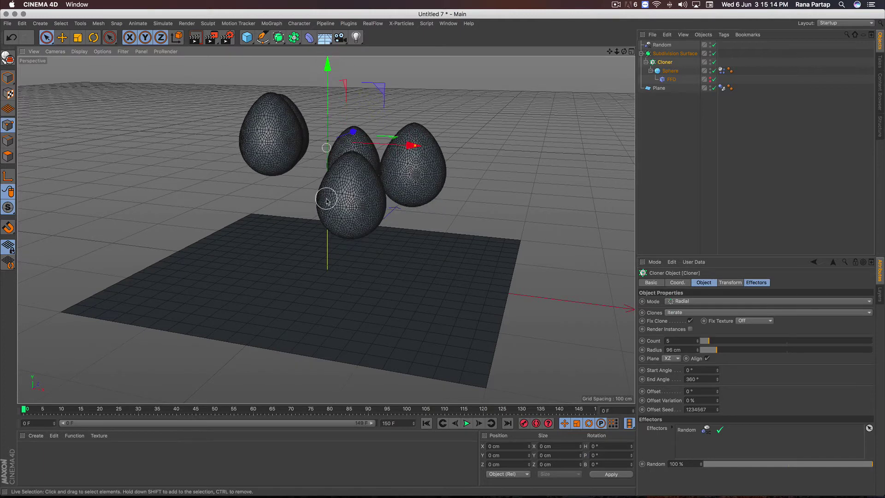
pyautogui.click(467, 423)
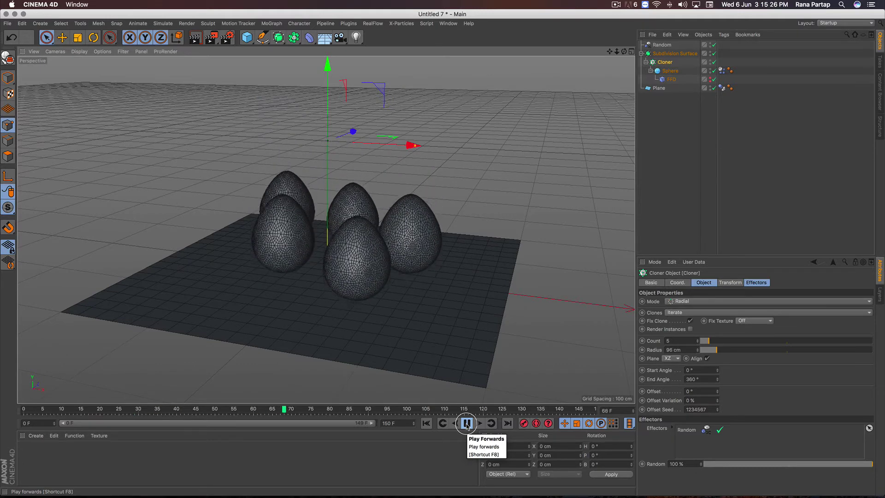
pyautogui.click(466, 423)
pyautogui.click(426, 423)
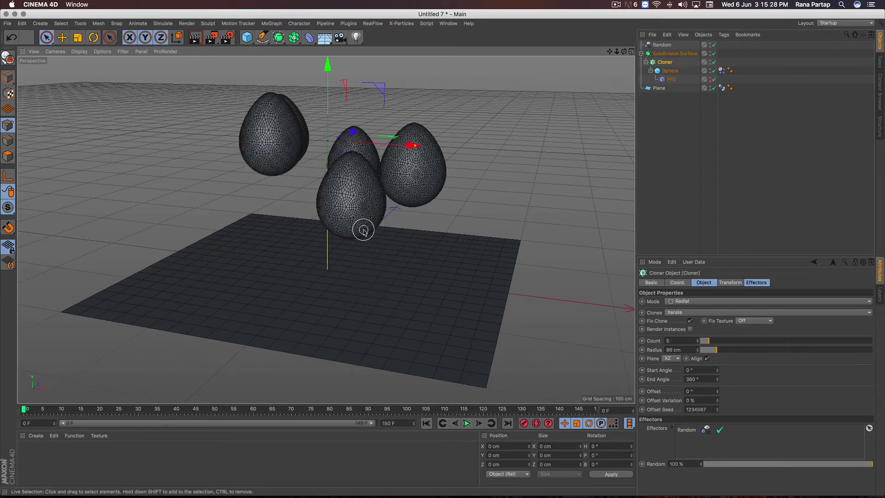
pyautogui.scroll(1, 369, 238)
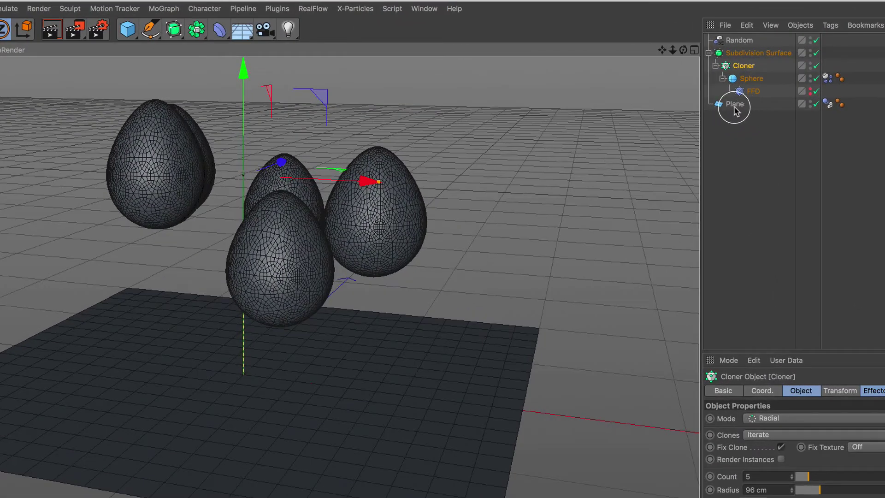
# Step: Add a separate new Sphere with a 4 cm radius to the scene
pyautogui.click(734, 107)
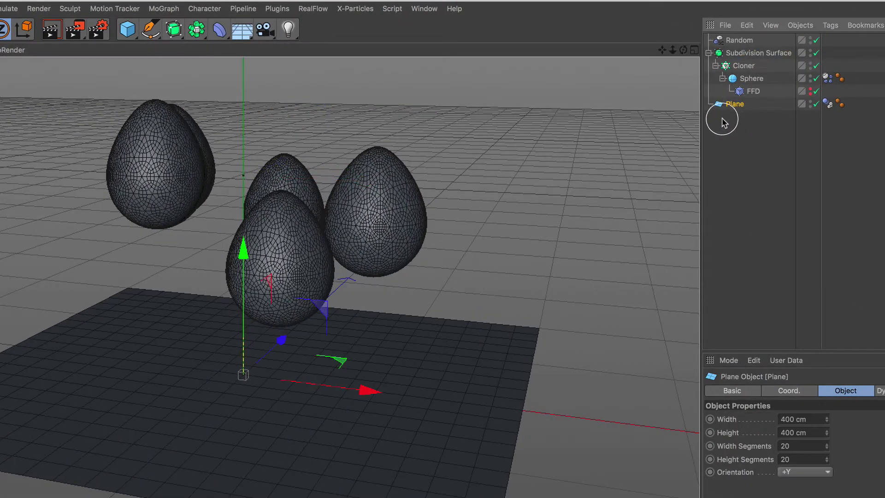
pyautogui.click(127, 29)
pyautogui.click(370, 73)
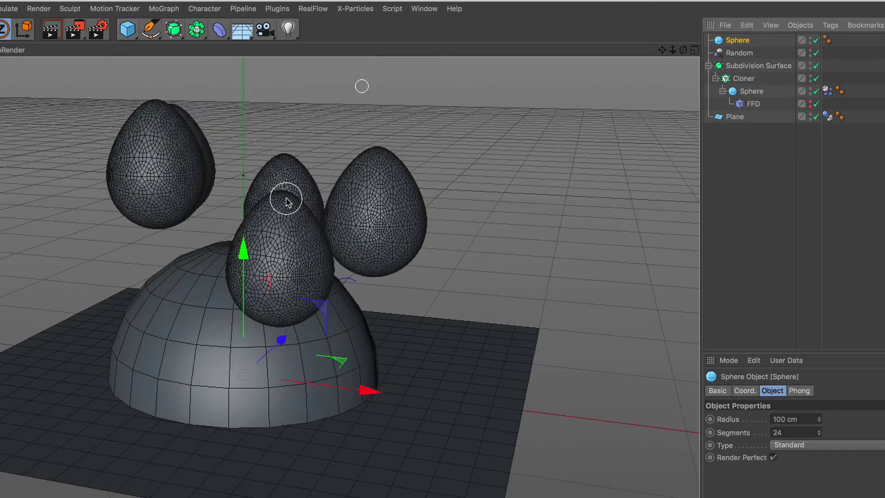
pyautogui.click(789, 419)
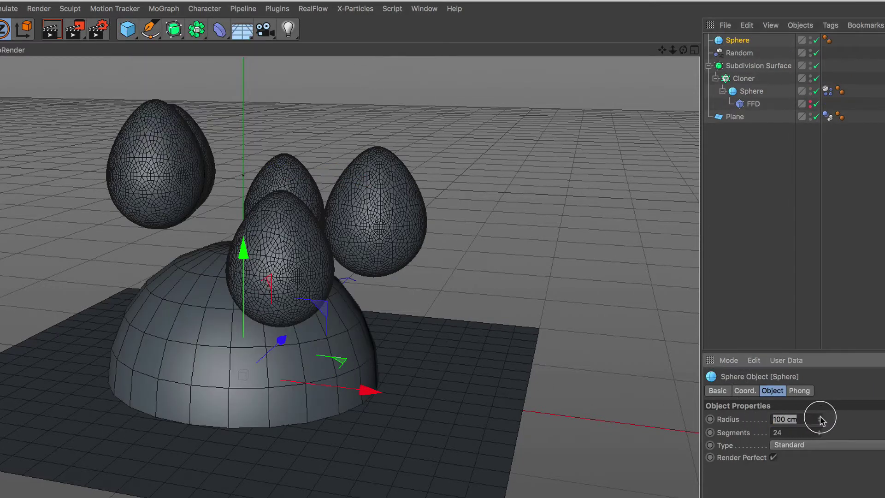
pyautogui.write('4')
pyautogui.press('Return')
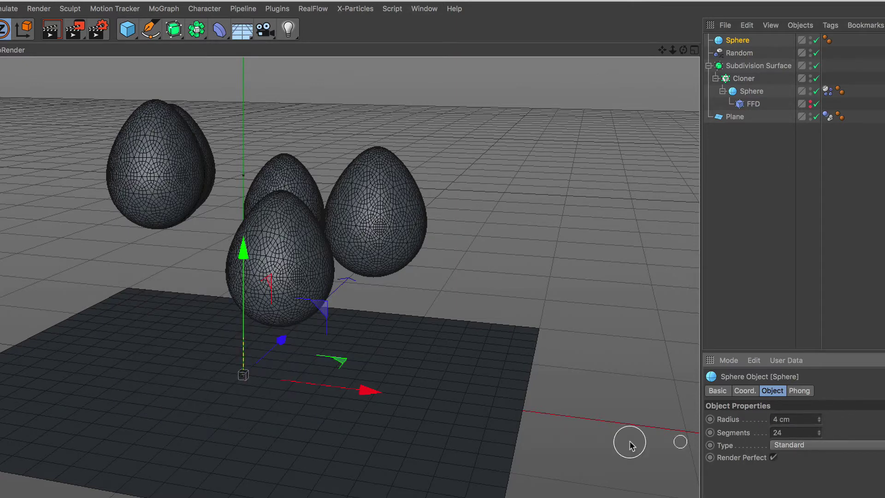
# Step: Add a second Cloner with the small 4 cm sphere nested inside it
pyautogui.click(163, 8)
pyautogui.click(184, 146)
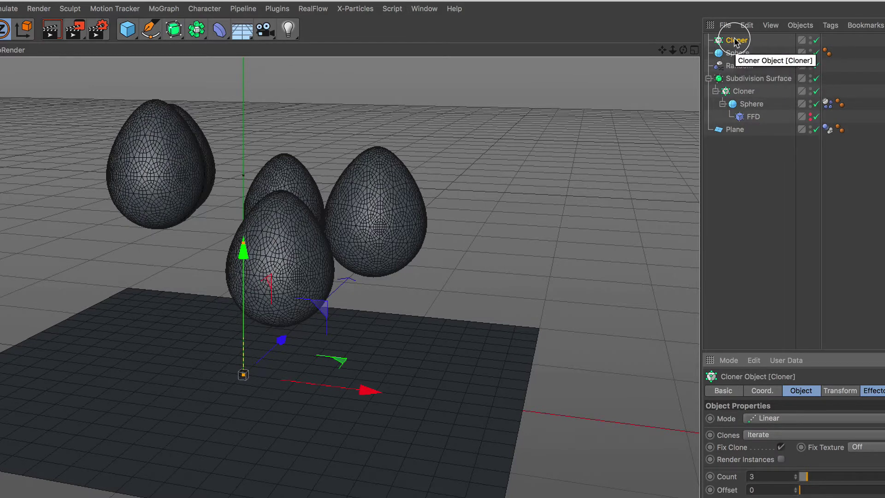
pyautogui.moveTo(737, 53); pyautogui.dragTo(740, 44)
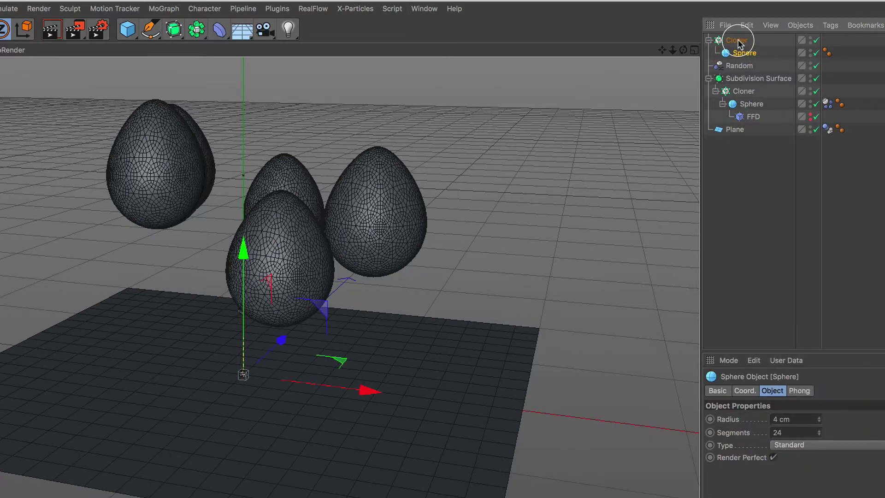
pyautogui.click(738, 41)
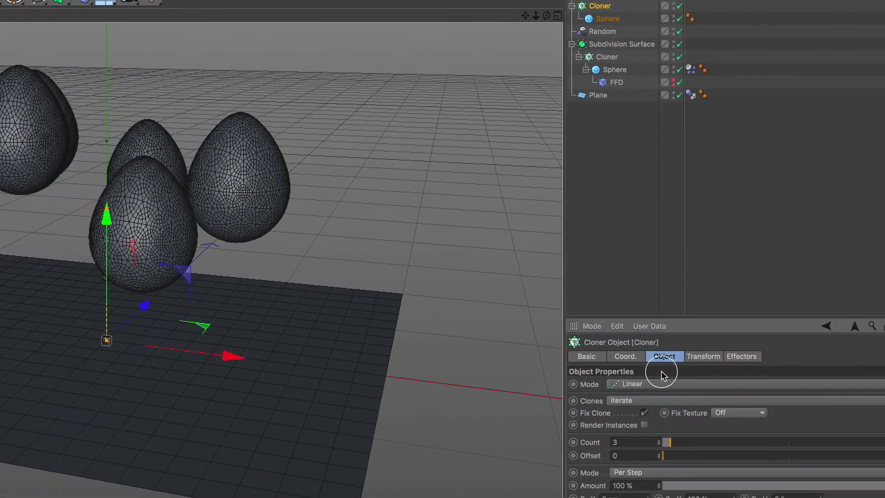
# Step: Set the Cloner to Object mode on the Plane, Surface distribution, Count 1220
pyautogui.click(655, 383)
pyautogui.click(652, 397)
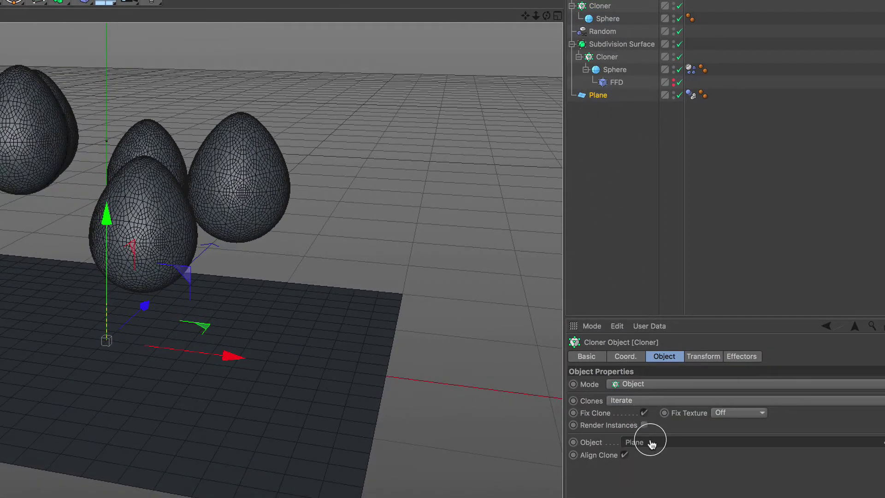
pyautogui.moveTo(600, 99); pyautogui.dragTo(651, 444)
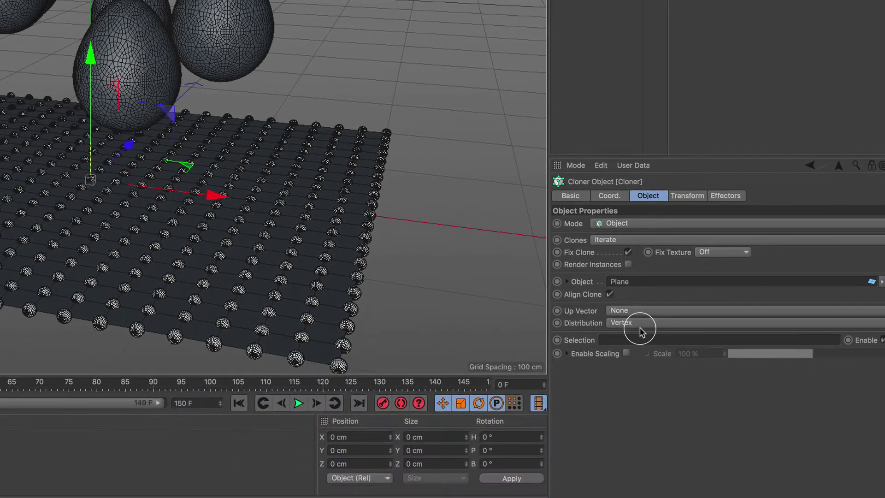
pyautogui.click(643, 325)
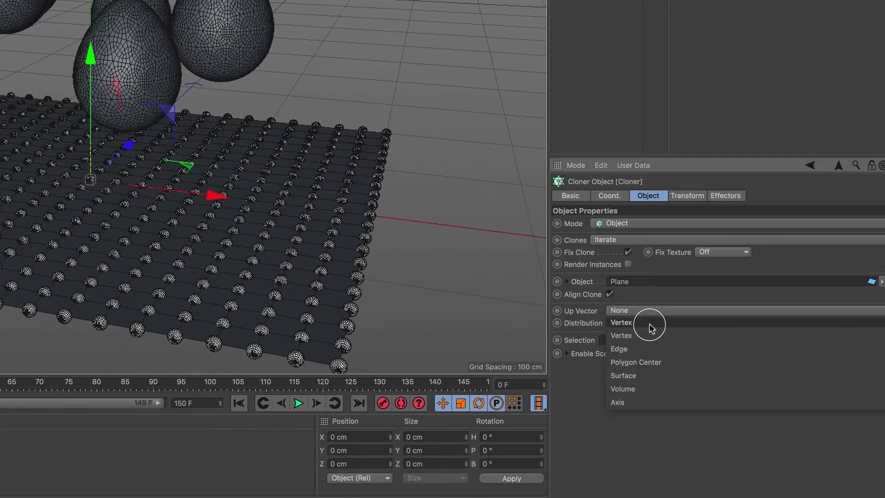
pyautogui.click(648, 378)
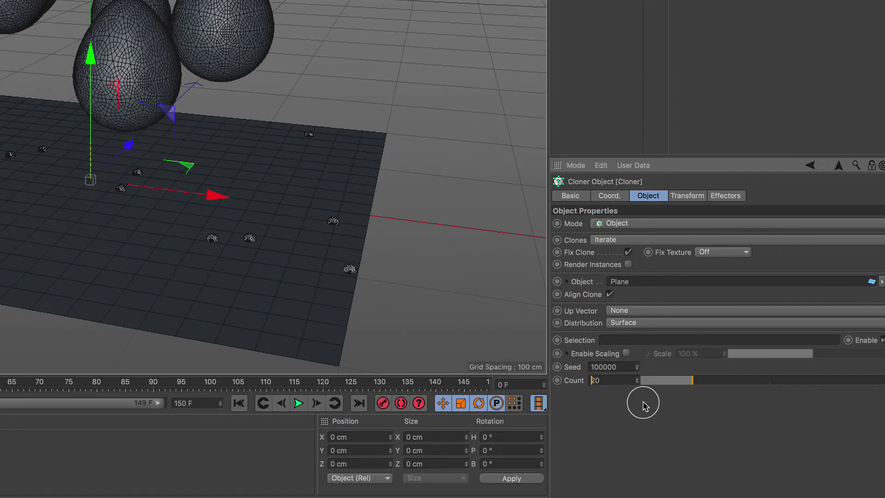
pyautogui.write('2')
pyautogui.press('Return')
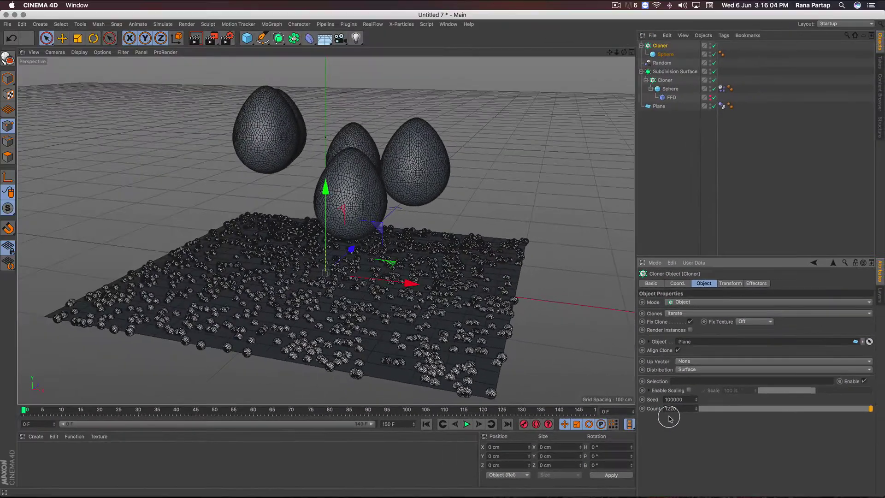
pyautogui.moveTo(296, 229)
pyautogui.keyDown('alt'); pyautogui.mouseDown()
pyautogui.moveTo(340, 251)
pyautogui.moveTo(350, 228)
pyautogui.moveTo(358, 234)
pyautogui.mouseUp(); pyautogui.keyUp('alt')
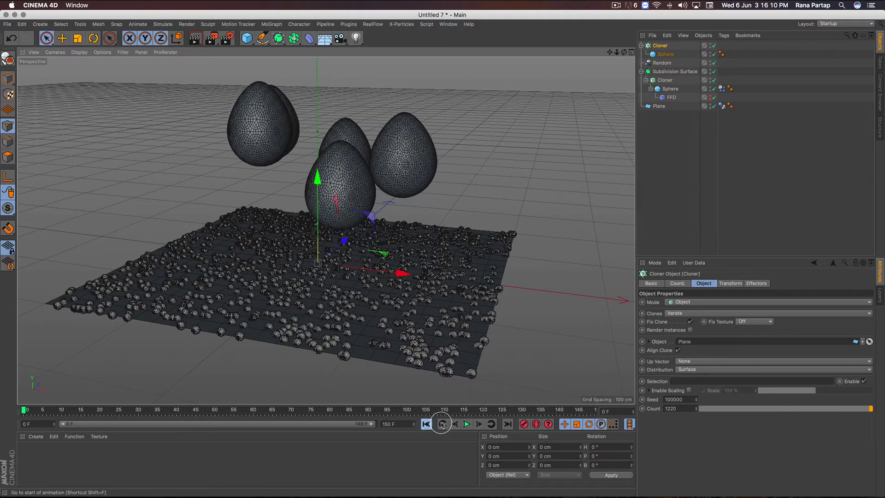
pyautogui.click(466, 423)
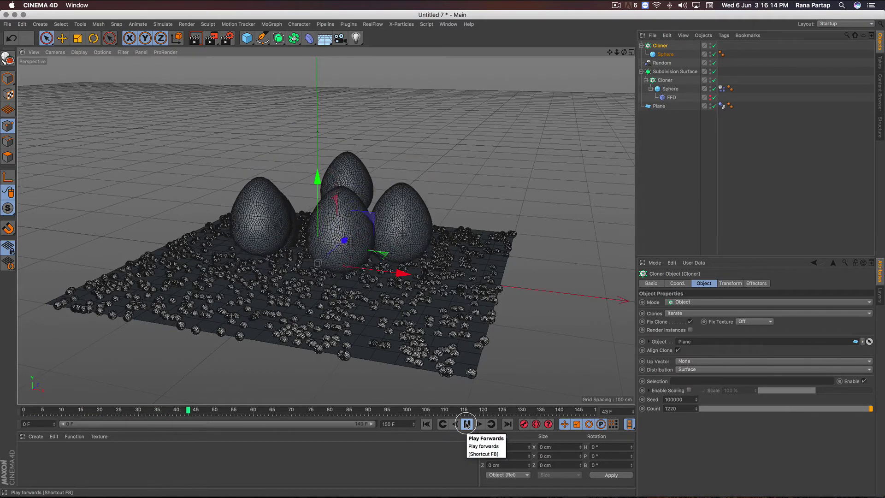
pyautogui.click(467, 424)
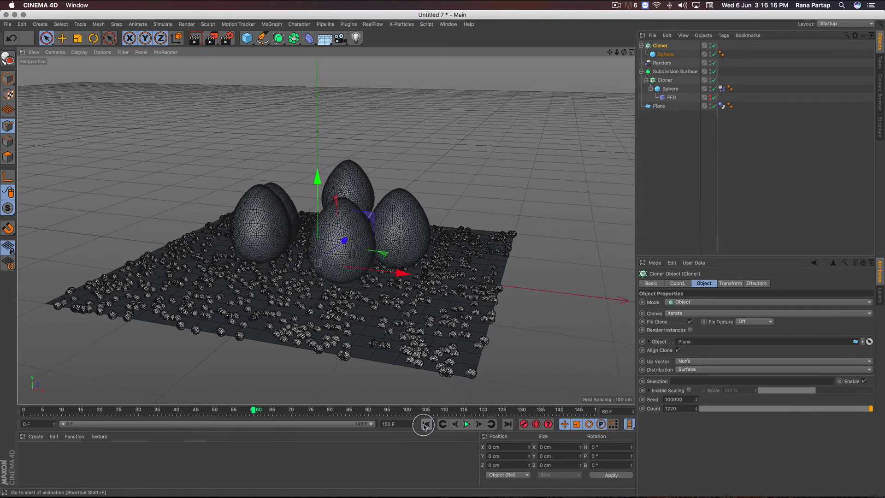
pyautogui.click(426, 424)
pyautogui.keyDown('alt'); pyautogui.moveTo(371, 241); pyautogui.dragTo(375, 236); pyautogui.keyUp('alt')
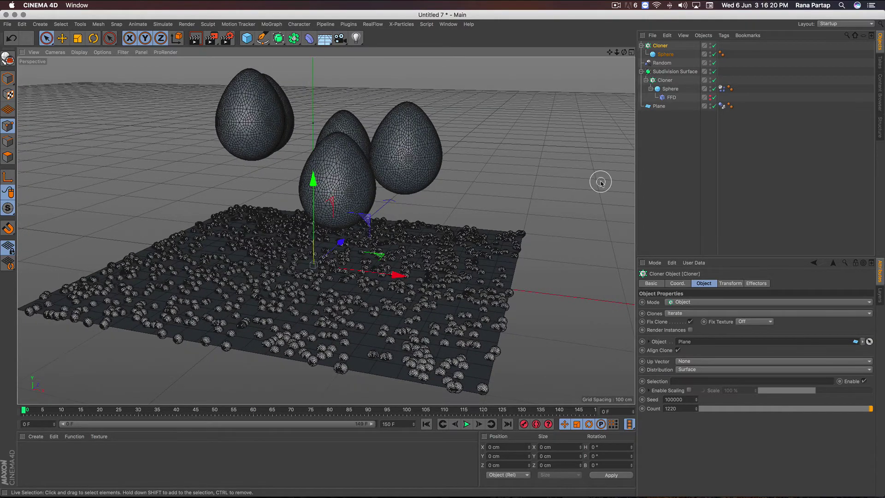
pyautogui.click(666, 82)
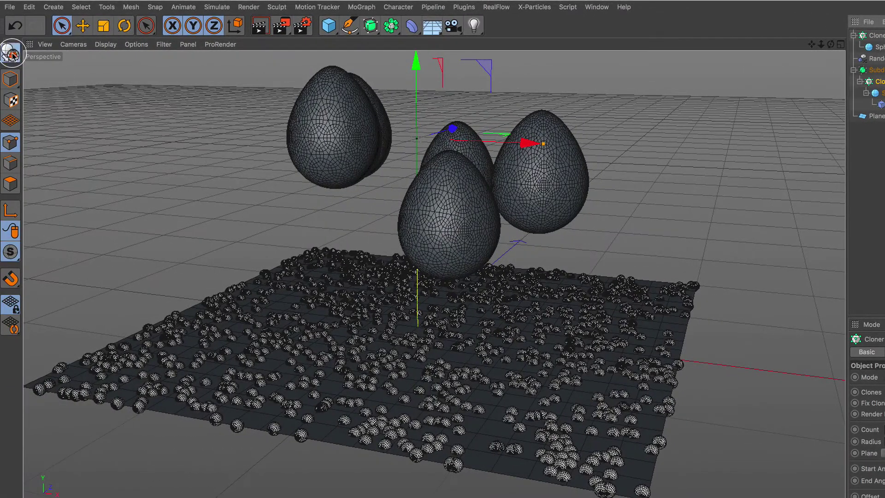
# Step: Make the egg Cloner editable and select its eggs Sphere 0 through Sphere 4
pyautogui.click(12, 54)
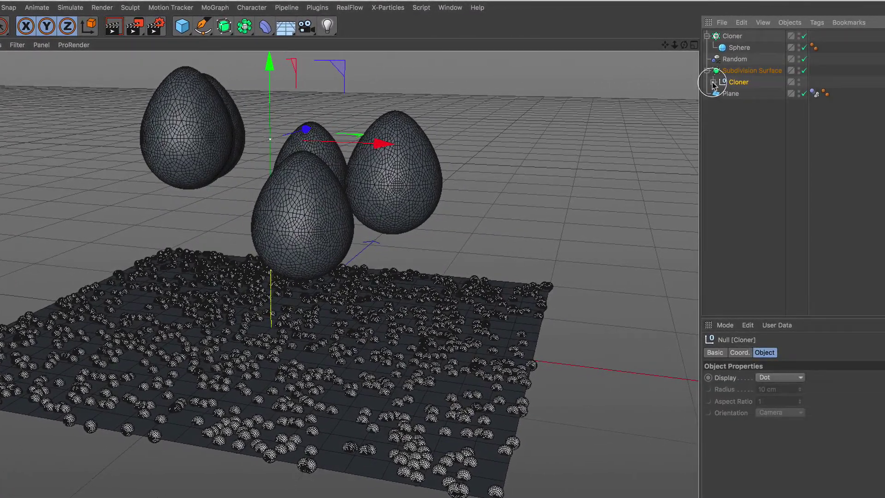
pyautogui.click(714, 82)
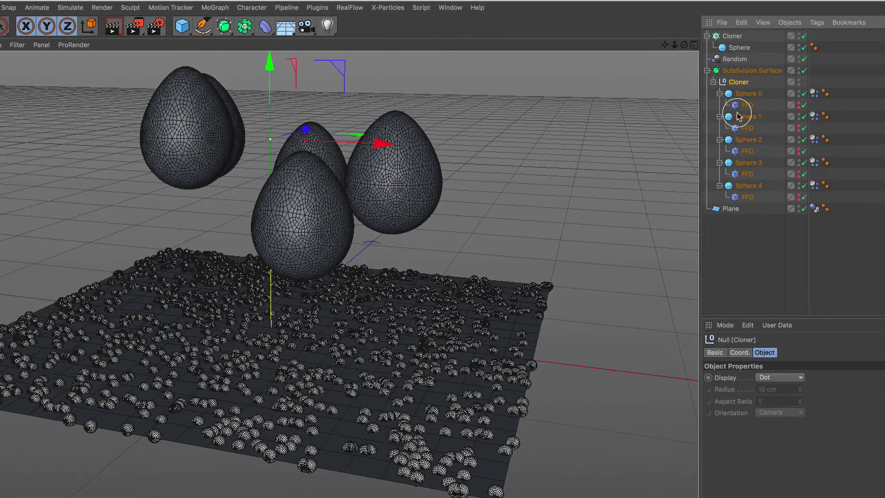
pyautogui.click(730, 189)
pyautogui.keyDown('shift'); pyautogui.click(733, 164); pyautogui.keyUp('shift')
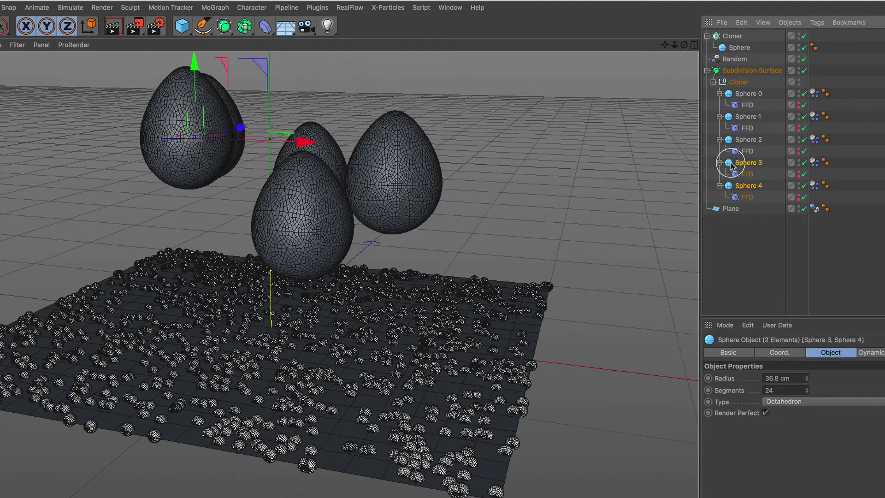
pyautogui.keyDown('shift'); pyautogui.click(729, 141); pyautogui.keyUp('shift')
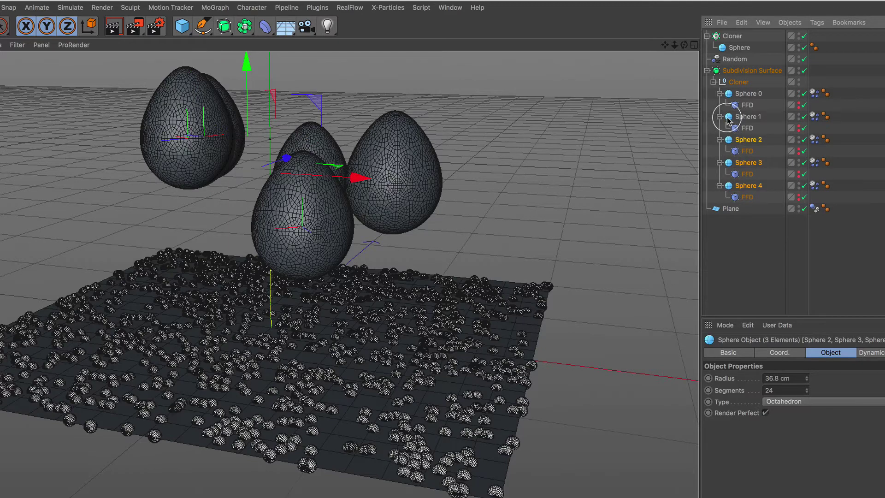
pyautogui.keyDown('shift'); pyautogui.click(729, 118); pyautogui.keyUp('shift')
pyautogui.keyDown('shift'); pyautogui.click(733, 94); pyautogui.keyUp('shift')
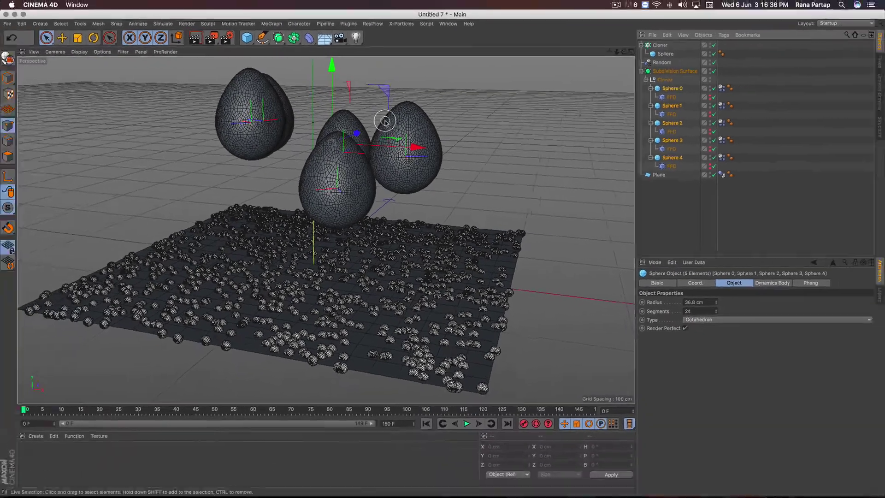
# Step: Convert the five eggs to polygon meshes, return to Model mode, and preview playback
pyautogui.click(8, 57)
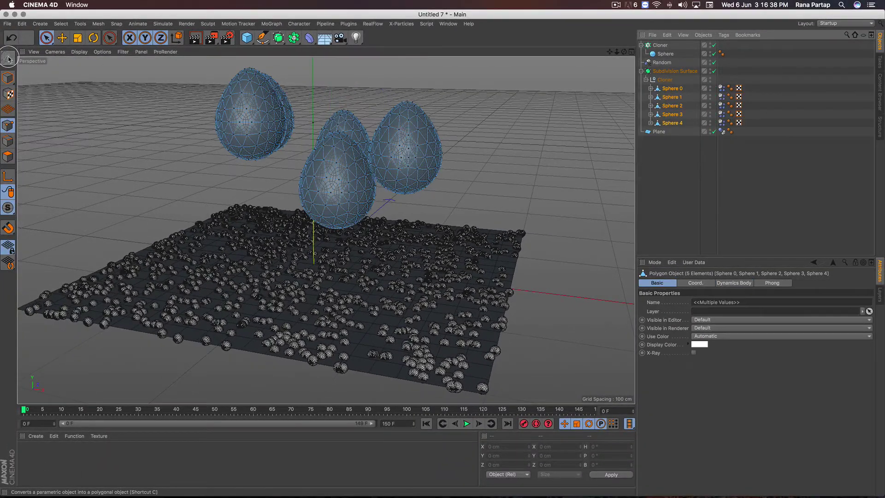
pyautogui.click(9, 78)
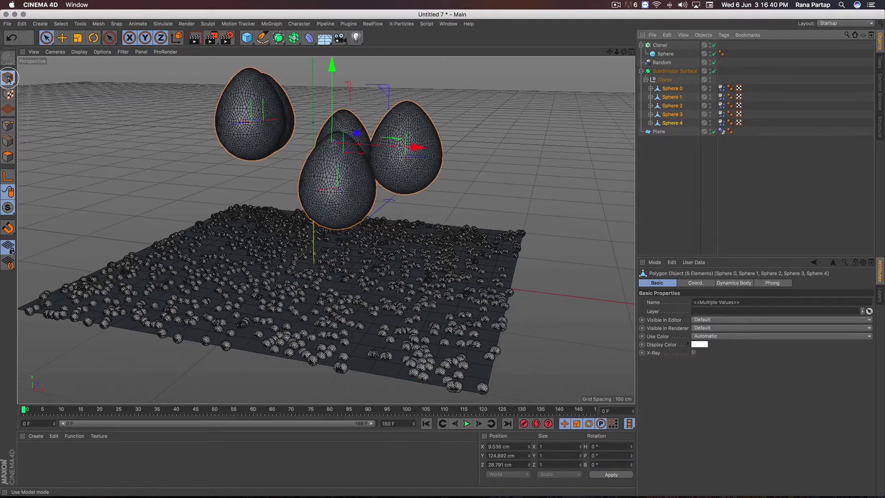
pyautogui.click(499, 174)
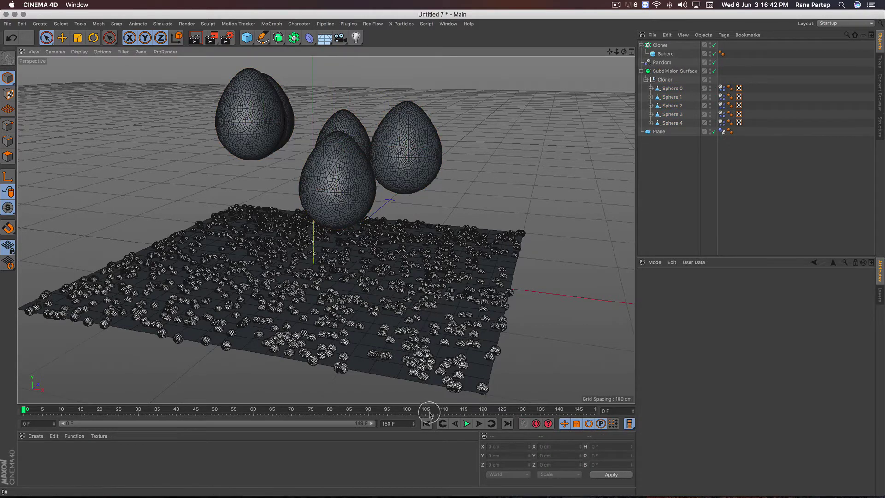
pyautogui.click(466, 424)
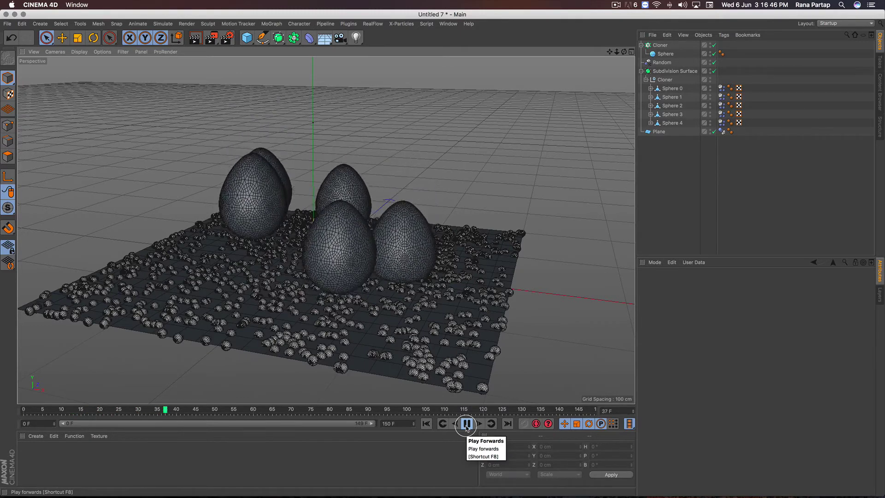
pyautogui.click(466, 424)
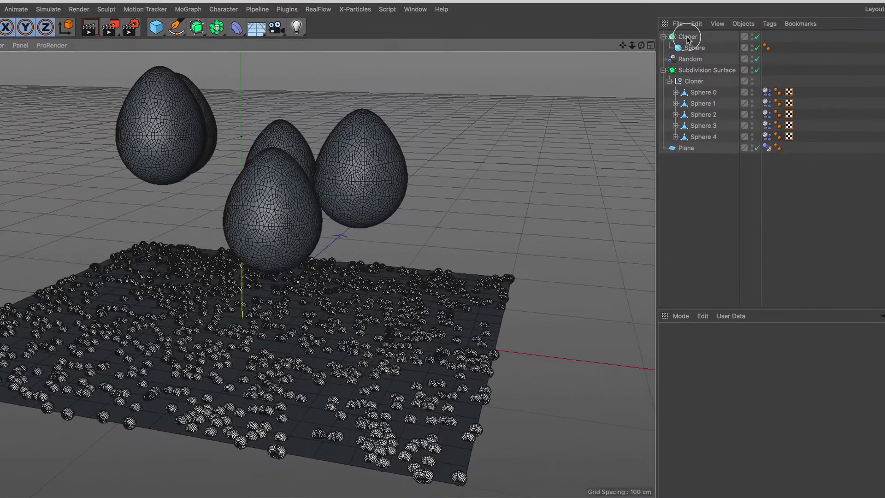
# Step: Add a Shader effector to the small-sphere Cloner and check its Effectors list
pyautogui.click(660, 45)
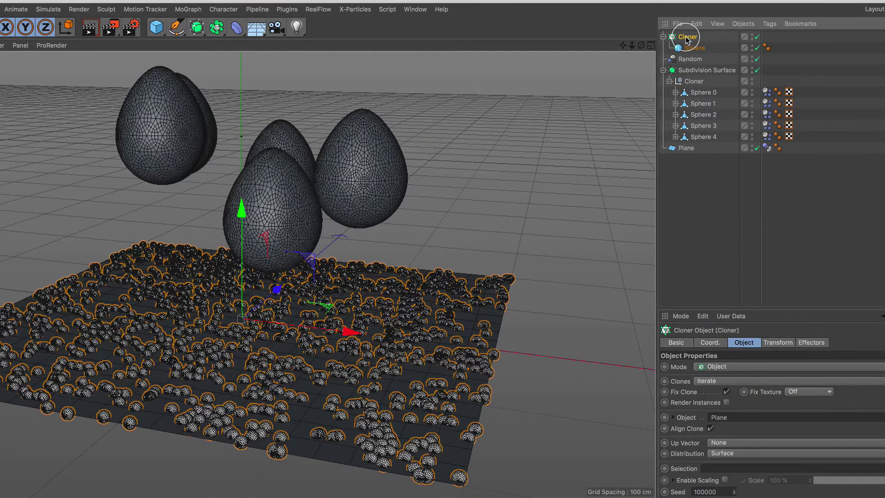
pyautogui.click(185, 9)
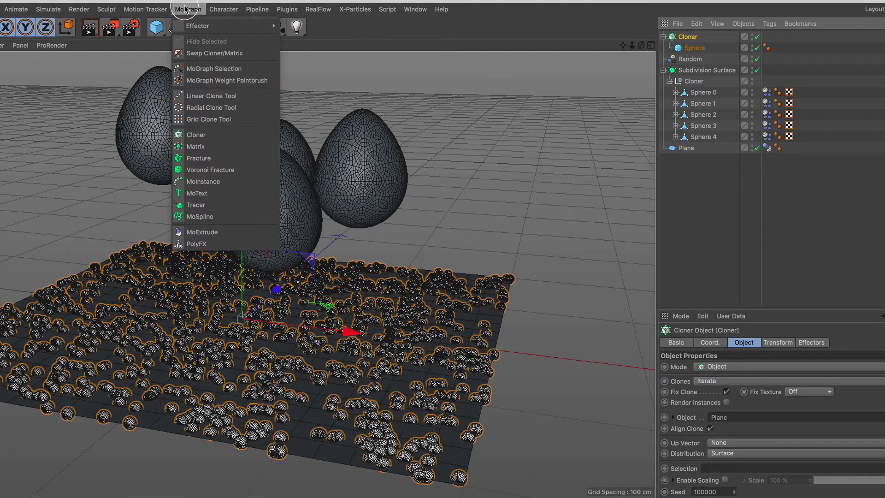
pyautogui.moveTo(207, 26)
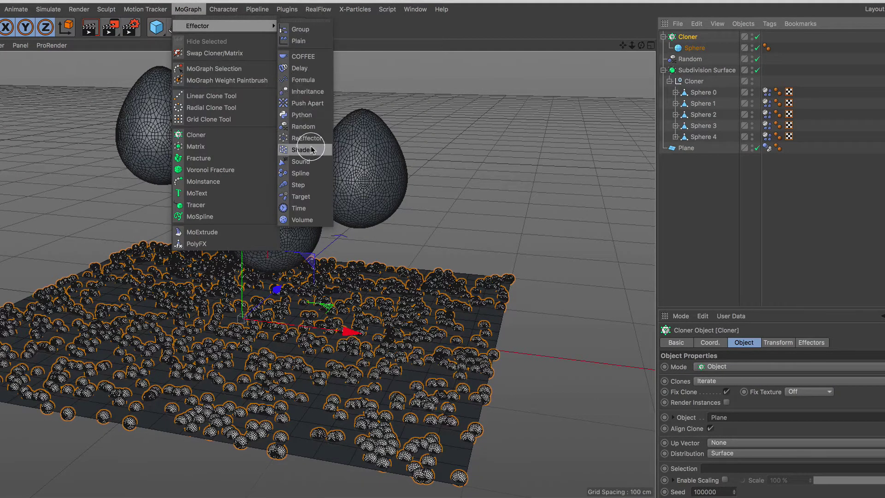
pyautogui.click(302, 150)
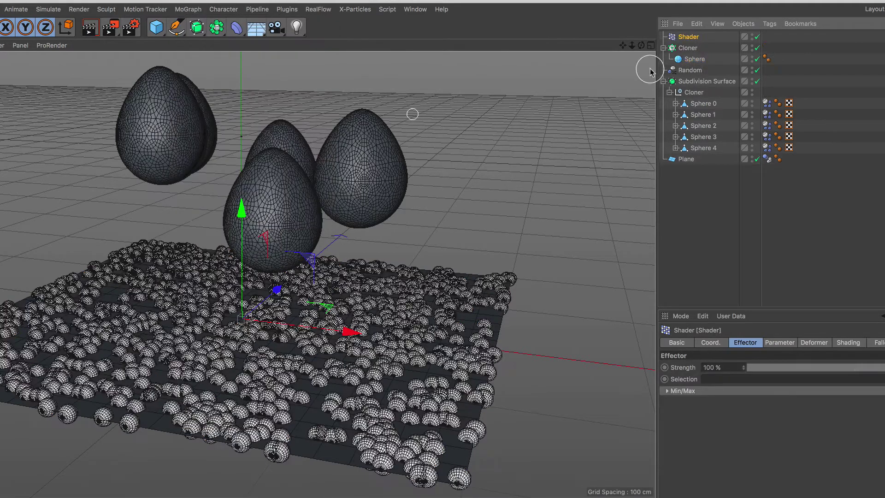
pyautogui.click(687, 48)
pyautogui.click(735, 342)
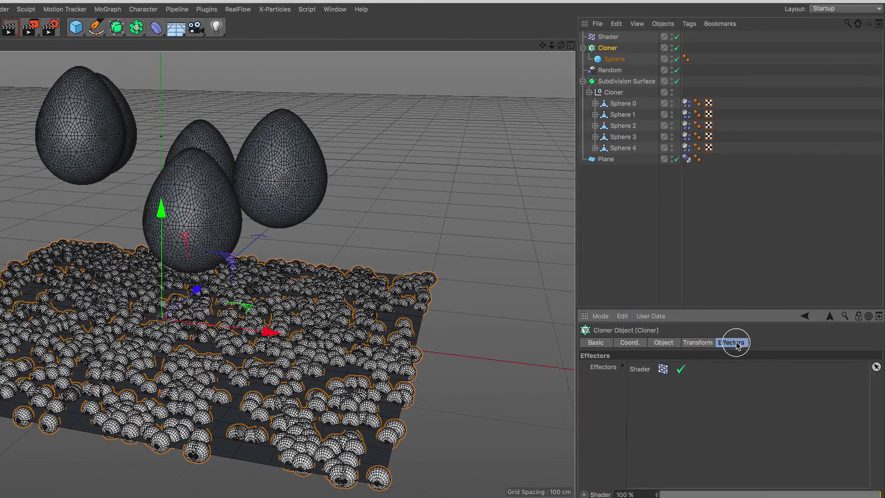
# Step: Give the Shader effector a uniform scale of -1 and the Luminance shading channel
pyautogui.click(605, 37)
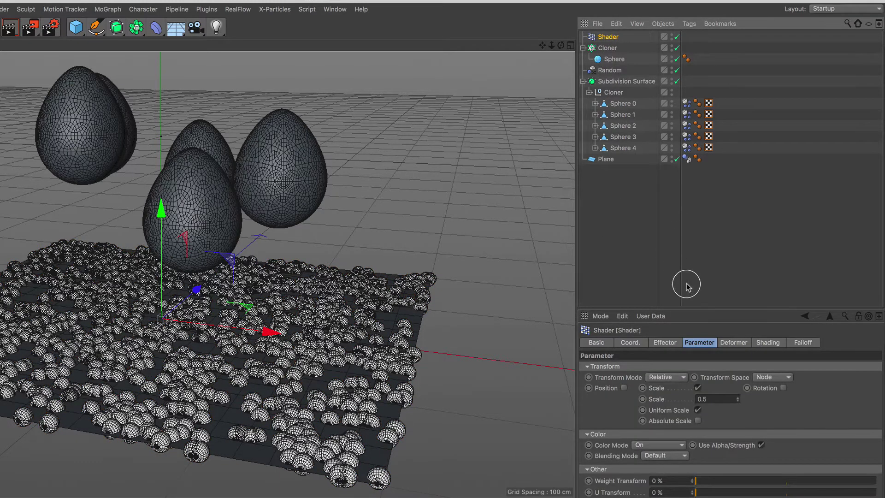
pyautogui.click(718, 398)
pyautogui.write('-')
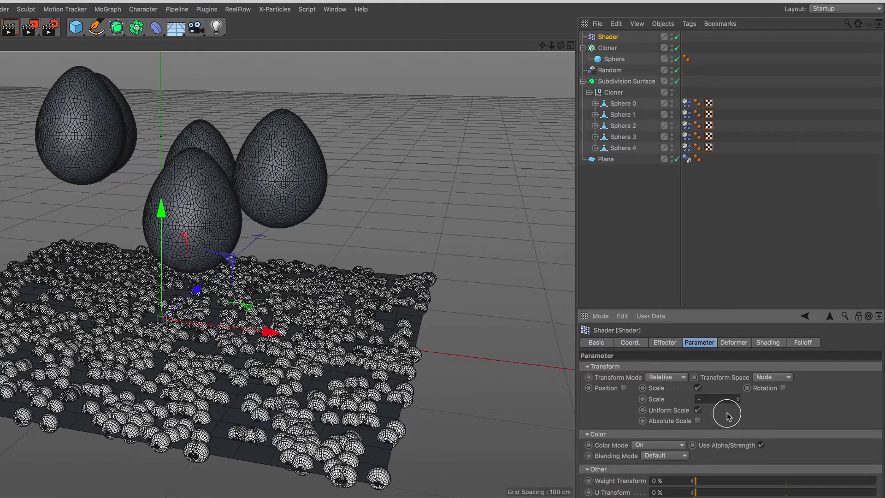
pyautogui.write('1')
pyautogui.press('Return')
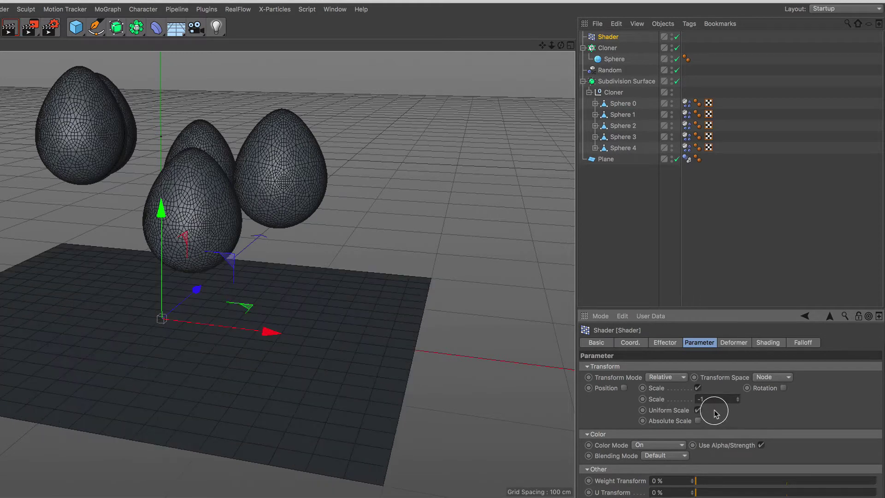
pyautogui.click(769, 343)
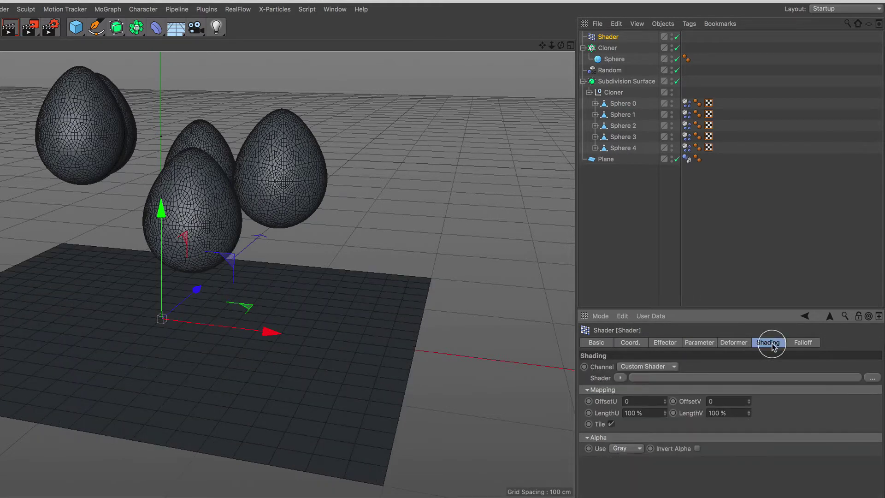
pyautogui.click(656, 373)
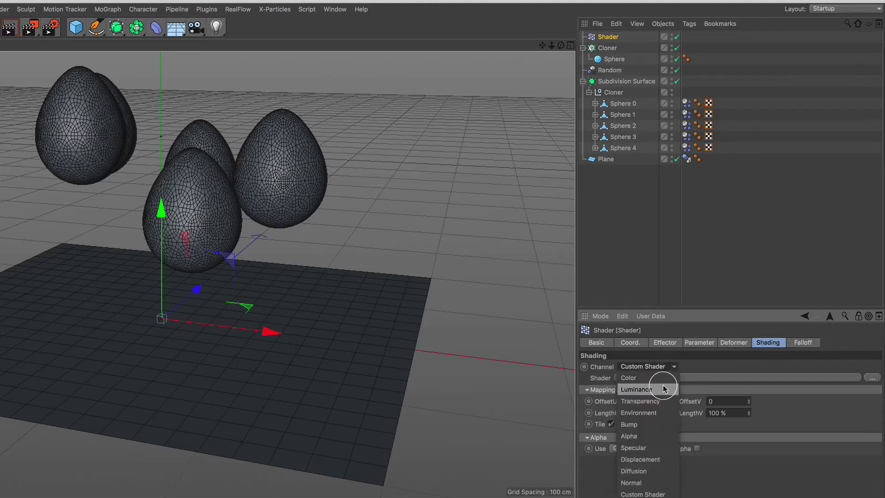
pyautogui.click(664, 387)
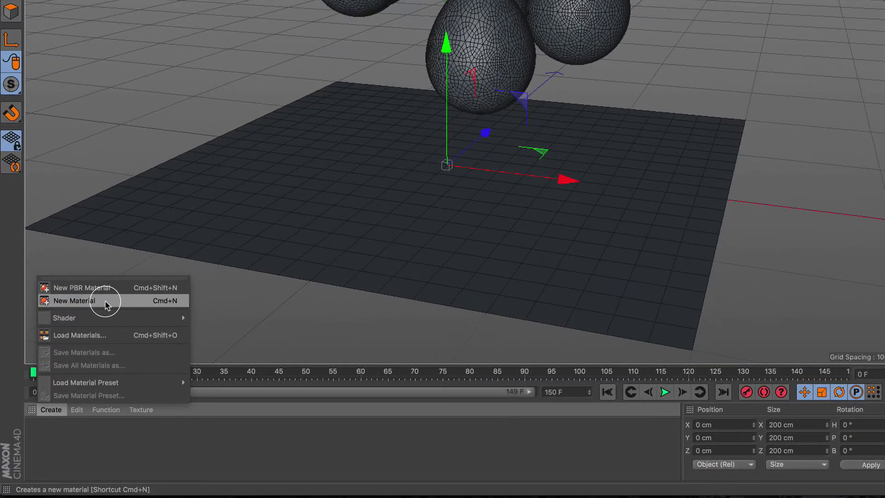
# Step: Create material Mat with only Luminance enabled, textured by a Proximal shader
pyautogui.click(73, 359)
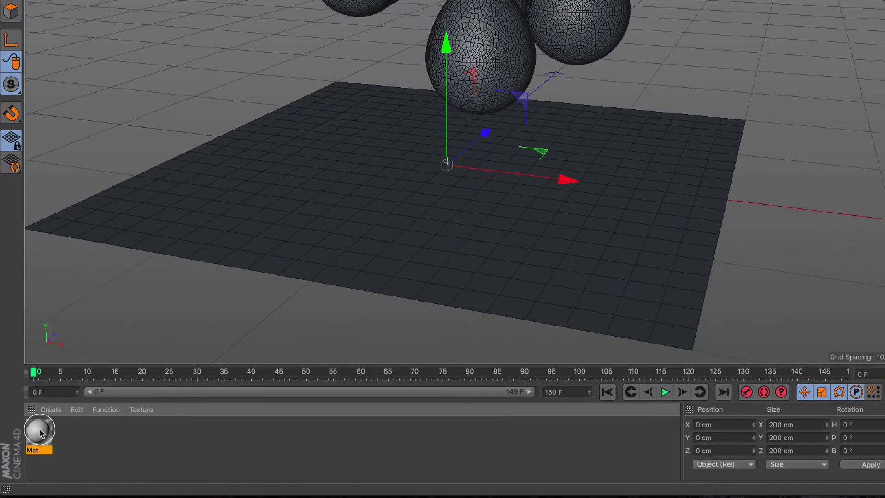
pyautogui.doubleClick(40, 433)
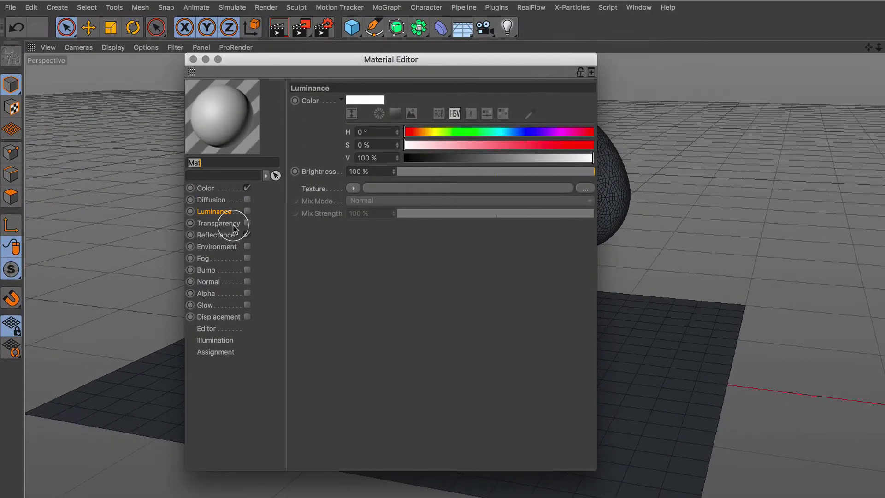
pyautogui.click(247, 188)
pyautogui.click(246, 235)
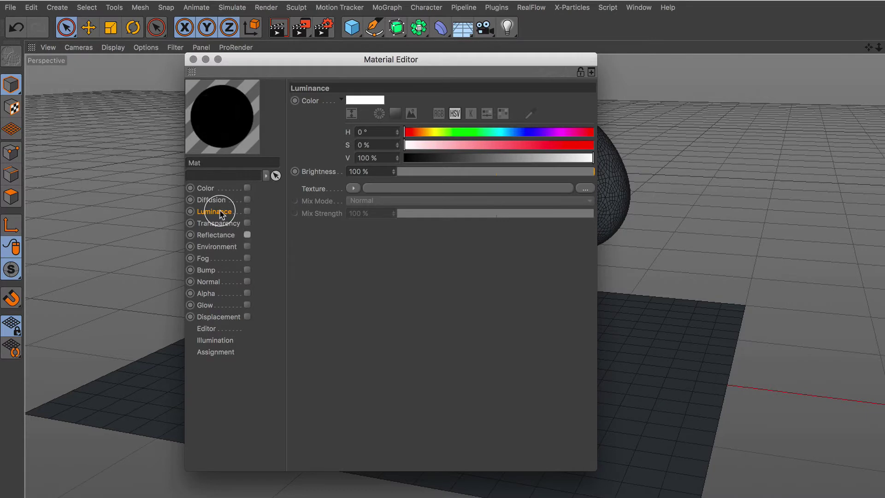
pyautogui.click(247, 212)
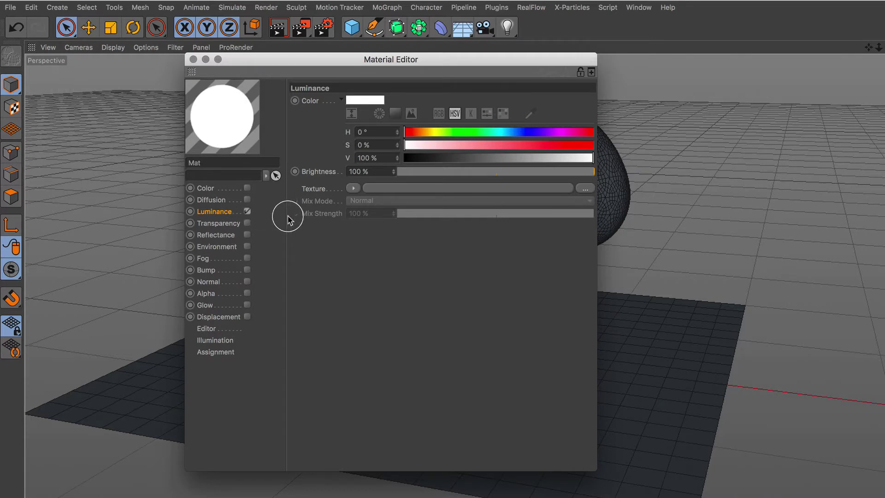
pyautogui.click(353, 189)
pyautogui.moveTo(373, 238)
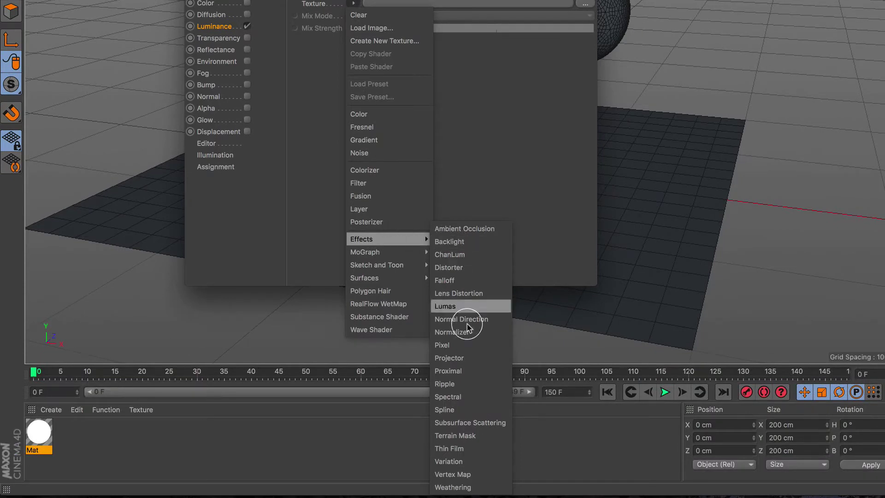
pyautogui.click(476, 371)
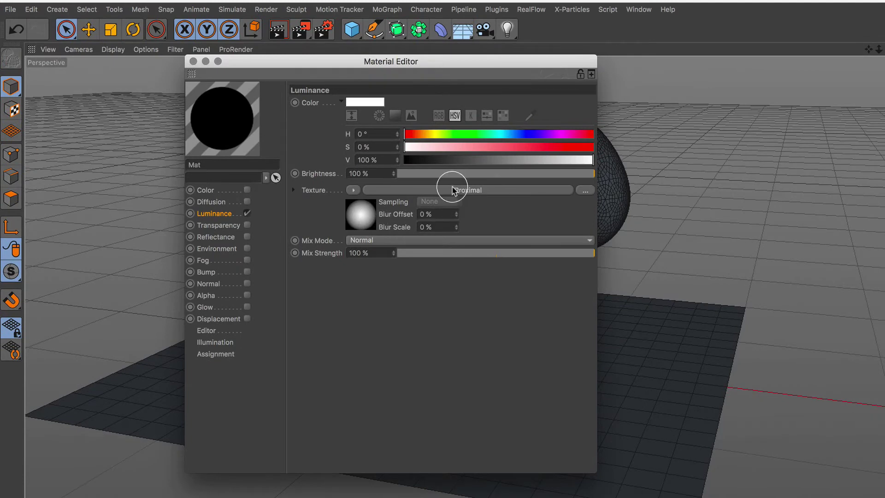
pyautogui.click(459, 190)
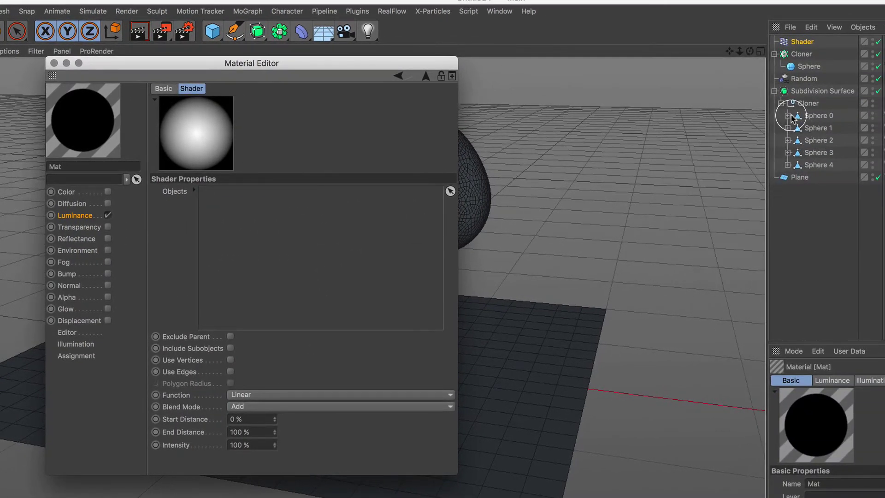
# Step: Add eggs Sphere 0 through Sphere 4 to the Proximal shader's Objects list
pyautogui.click(788, 116)
pyautogui.click(787, 140)
pyautogui.click(788, 165)
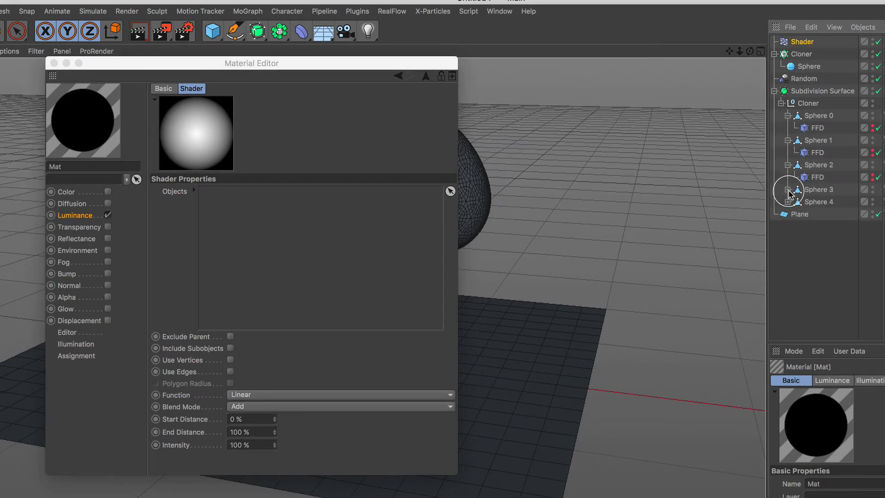
pyautogui.click(788, 189)
pyautogui.click(788, 214)
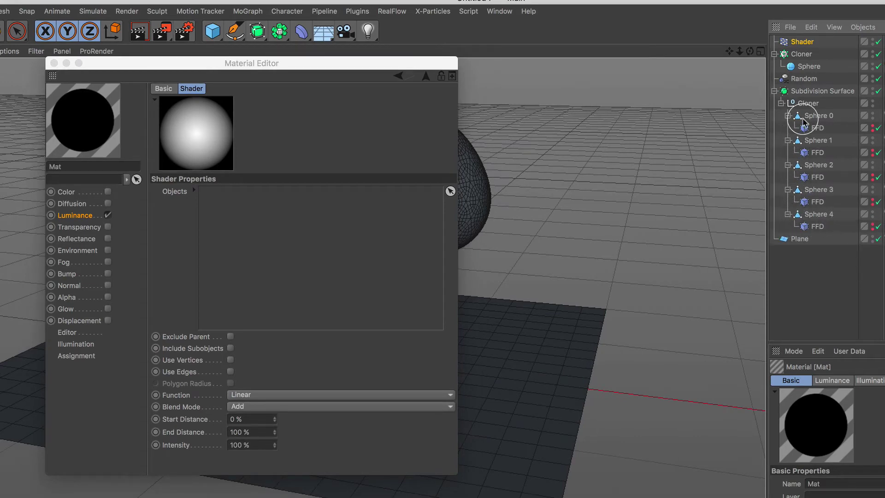
pyautogui.moveTo(817, 117); pyautogui.dragTo(360, 194)
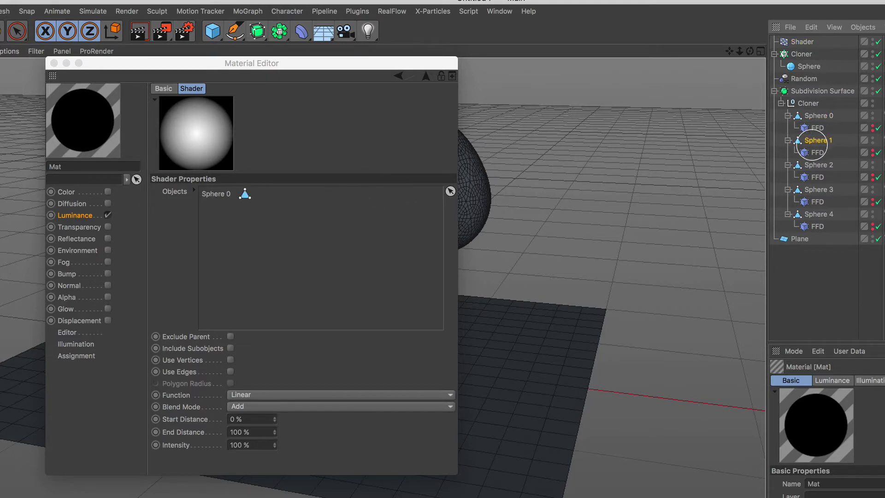
pyautogui.moveTo(813, 140); pyautogui.dragTo(324, 239)
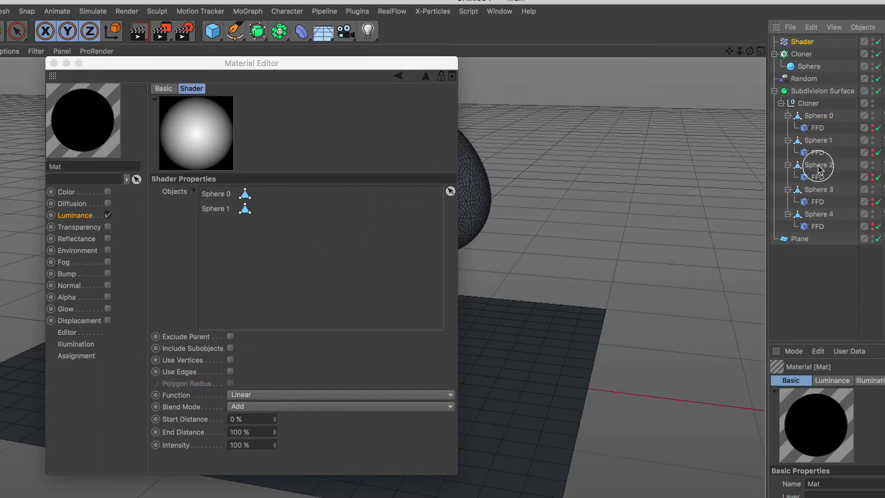
pyautogui.moveTo(818, 167); pyautogui.dragTo(314, 255)
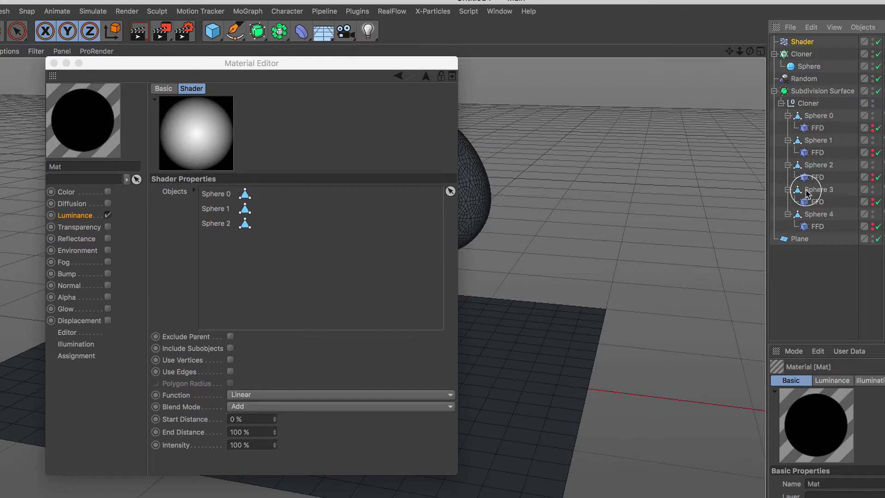
pyautogui.moveTo(807, 191); pyautogui.dragTo(306, 254)
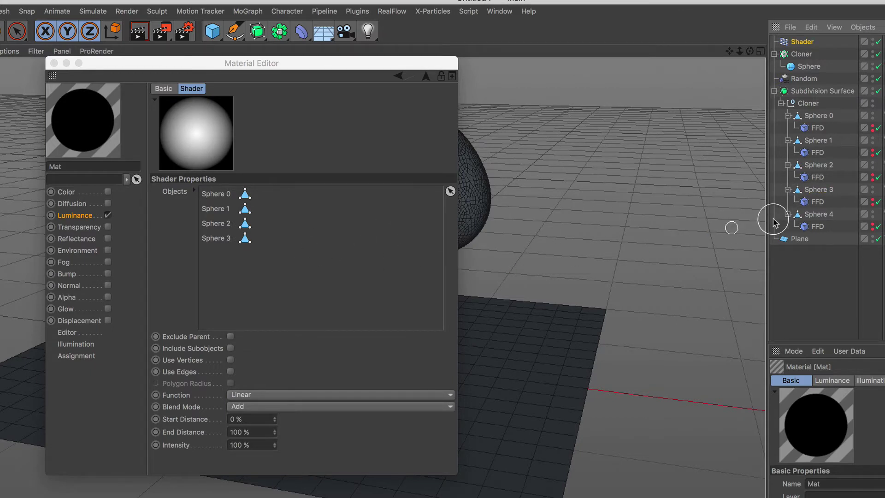
pyautogui.moveTo(815, 213); pyautogui.dragTo(329, 260)
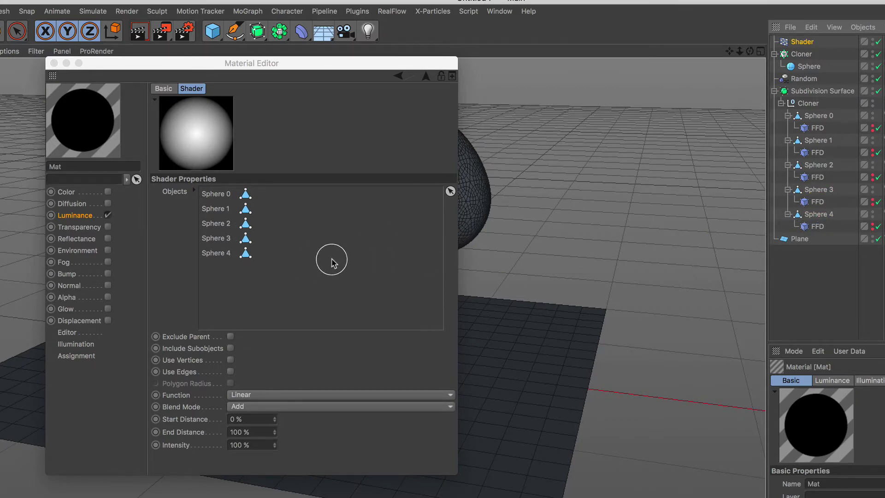
# Step: Use vertices, Smooth function, Lighten blend mode and 30% end distance for Proximal
pyautogui.click(230, 360)
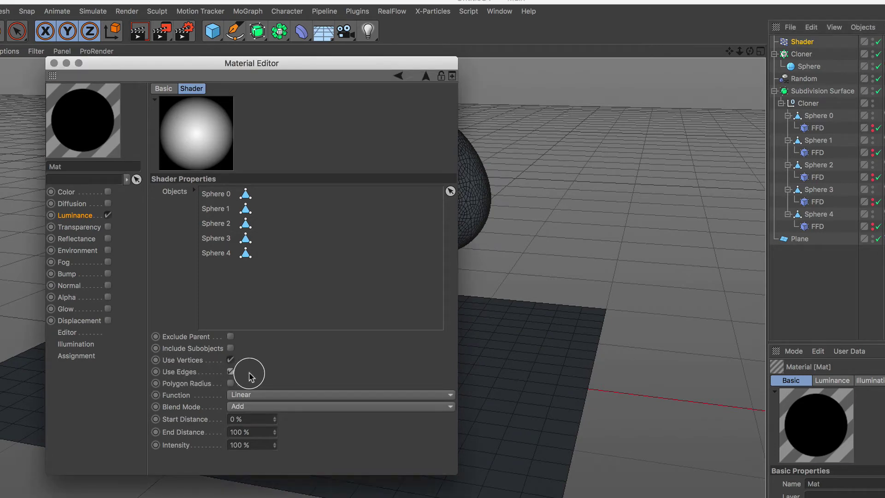
pyautogui.click(291, 394)
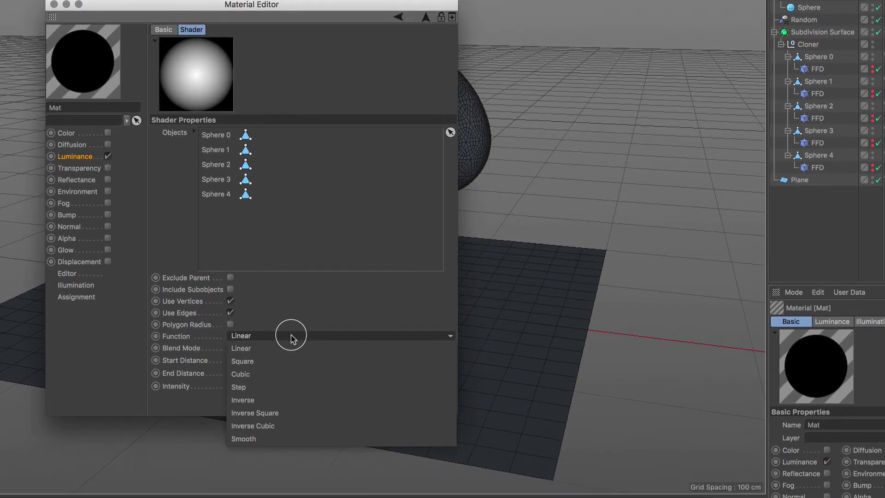
pyautogui.click(278, 438)
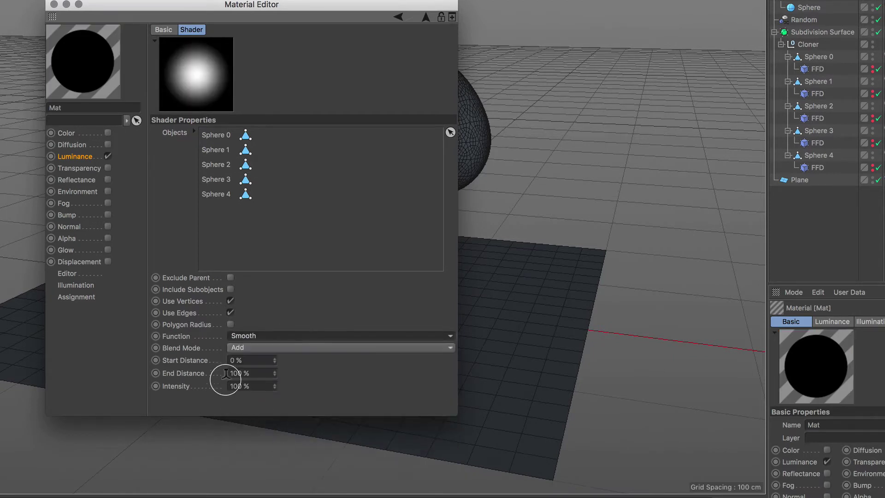
pyautogui.click(294, 350)
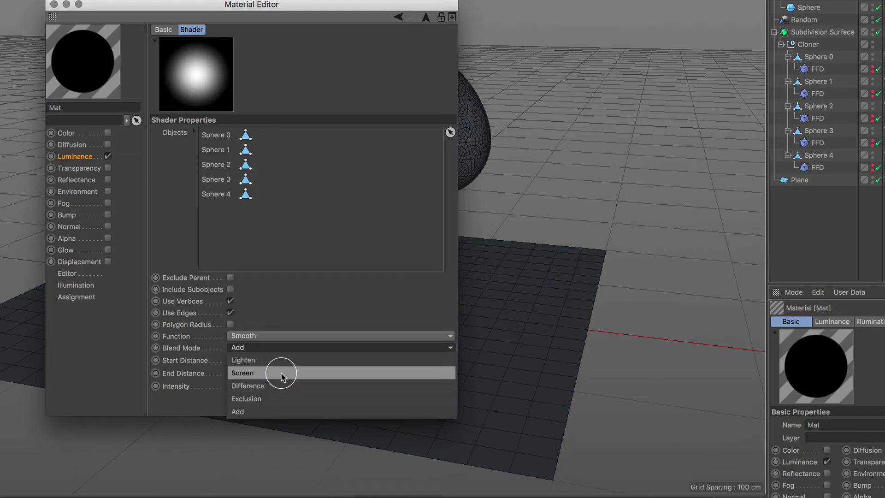
pyautogui.click(282, 361)
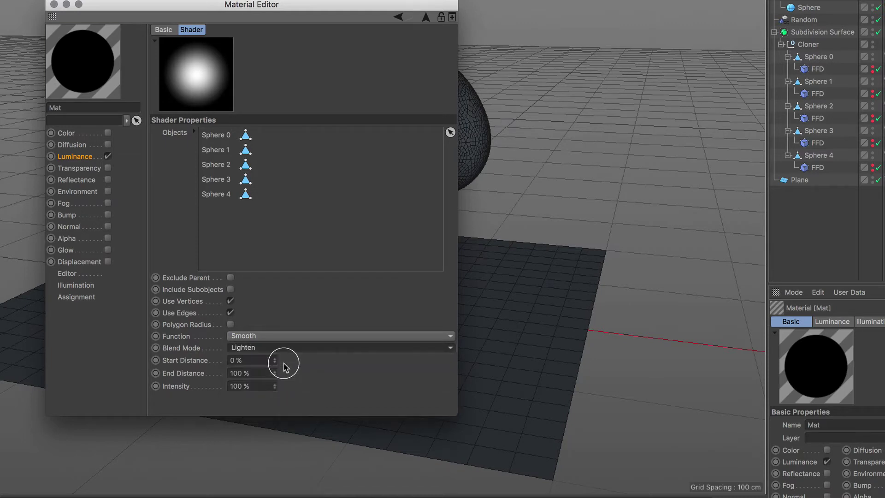
pyautogui.click(255, 373)
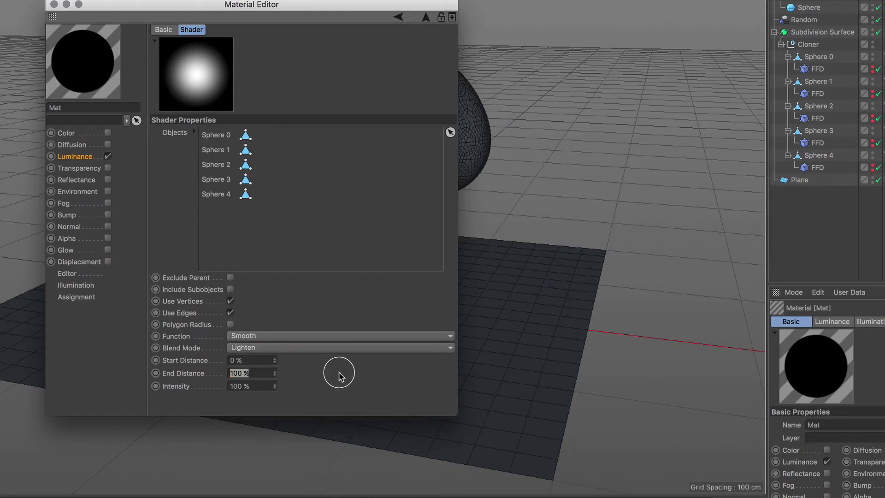
pyautogui.write('30')
pyautogui.press('Return')
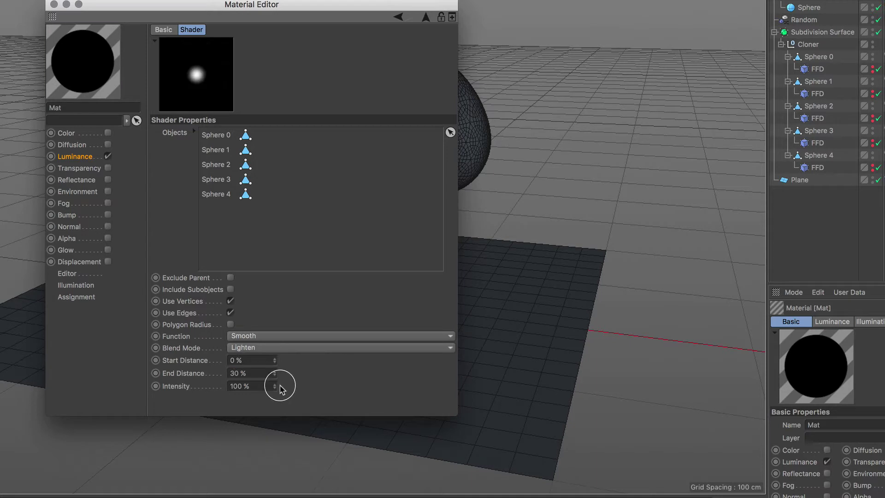
pyautogui.click(397, 20)
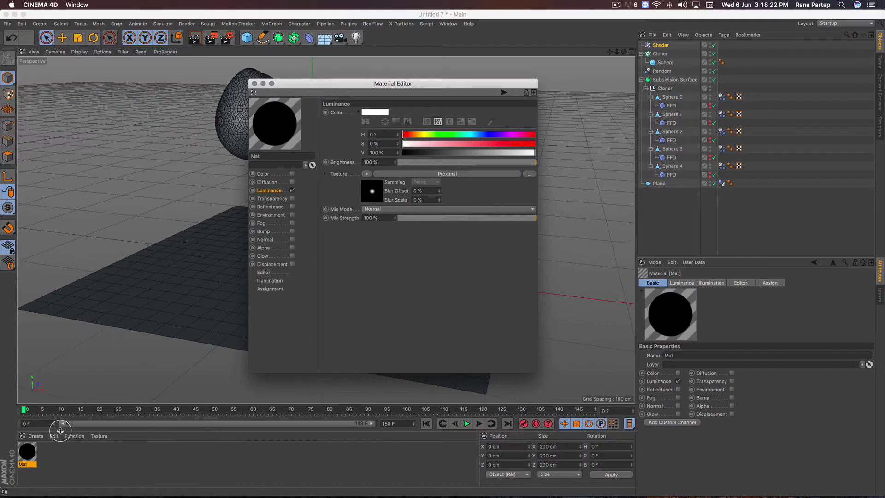
# Step: Apply the Mat material to the Shader effector and move the Material Editor aside
pyautogui.moveTo(30, 452); pyautogui.dragTo(604, 170)
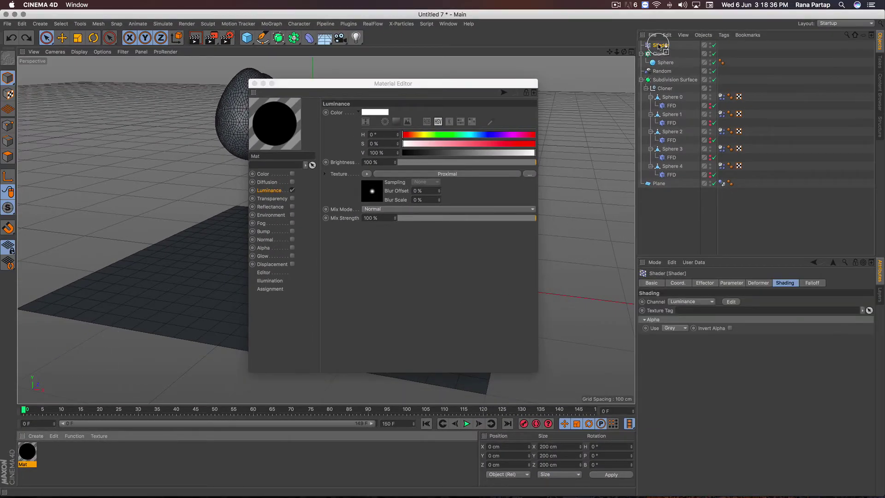
pyautogui.moveTo(658, 46); pyautogui.dragTo(660, 45)
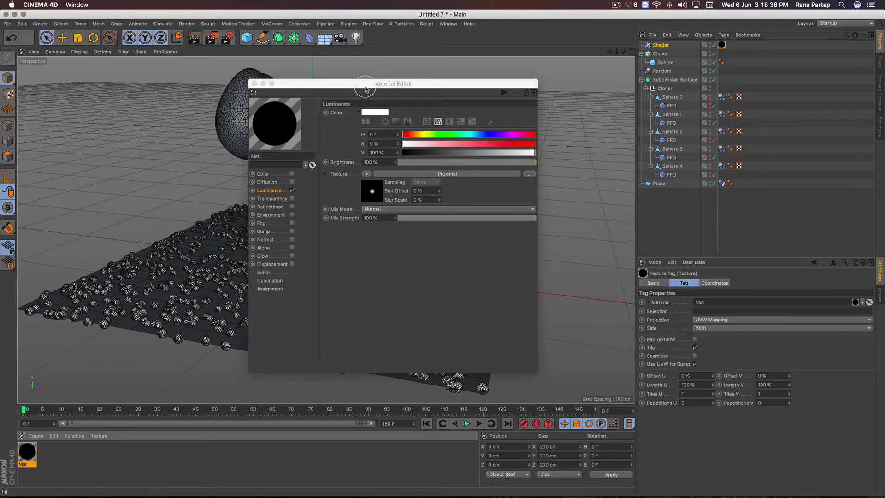
pyautogui.moveTo(365, 89); pyautogui.dragTo(441, 95)
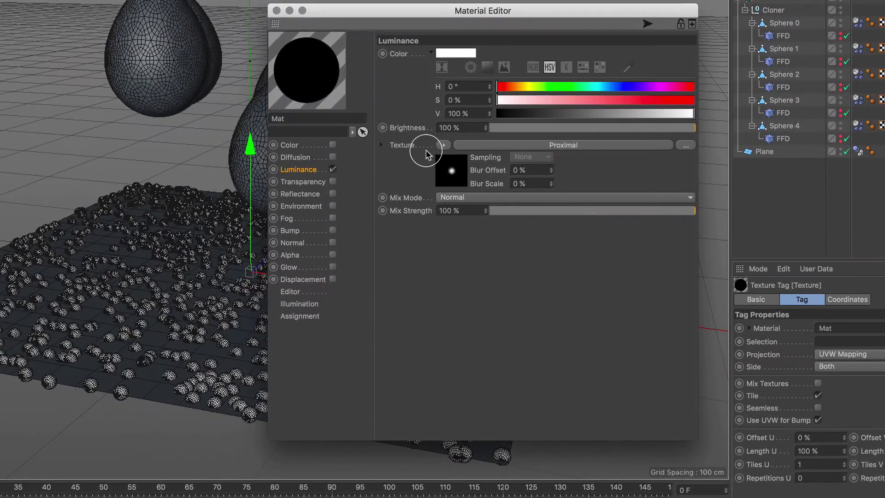
pyautogui.click(443, 145)
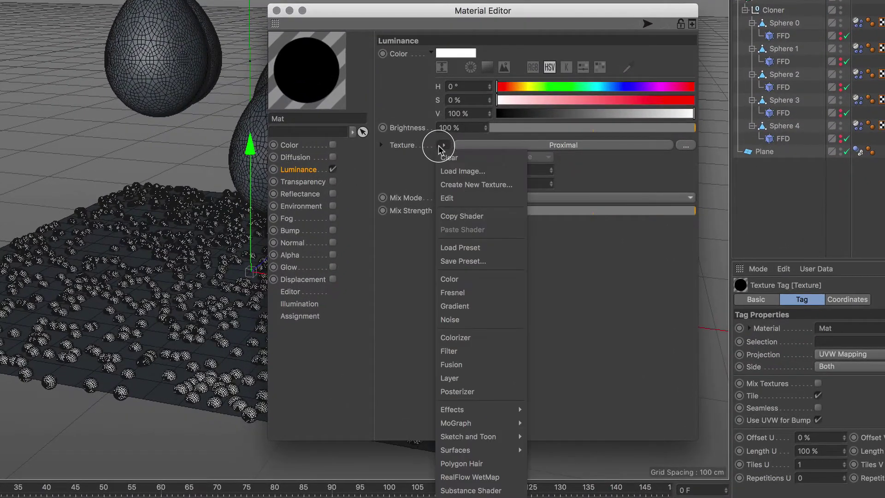
# Step: Make Mat's luminance a Layer shader with a Clip effect at Low 100% and High 0%
pyautogui.click(475, 379)
pyautogui.click(549, 145)
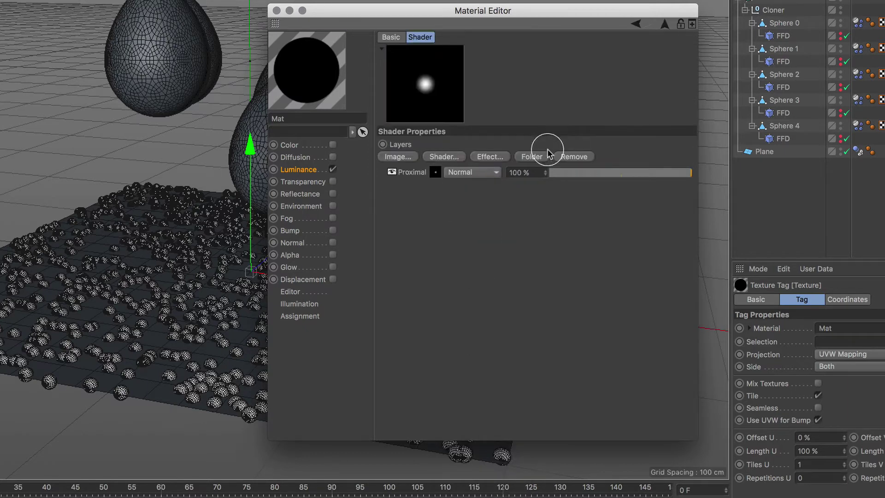
pyautogui.click(495, 158)
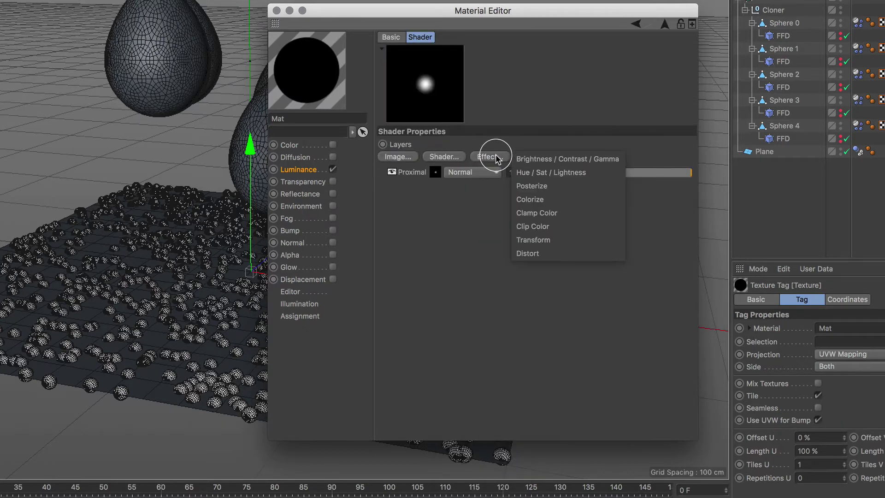
pyautogui.click(565, 228)
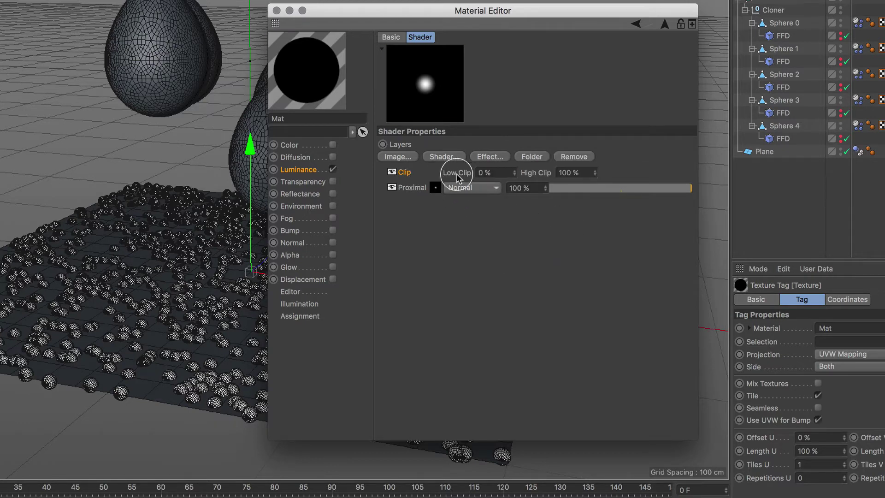
pyautogui.doubleClick(492, 172)
pyautogui.write('100')
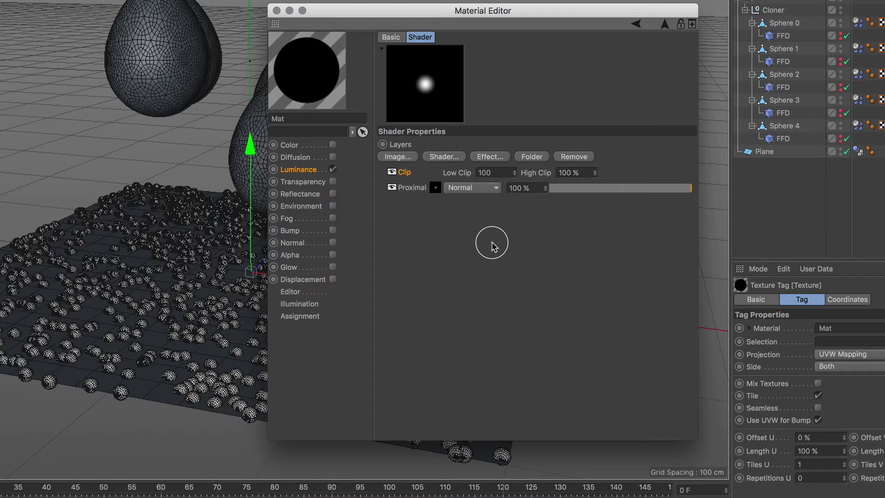
pyautogui.press('Tab')
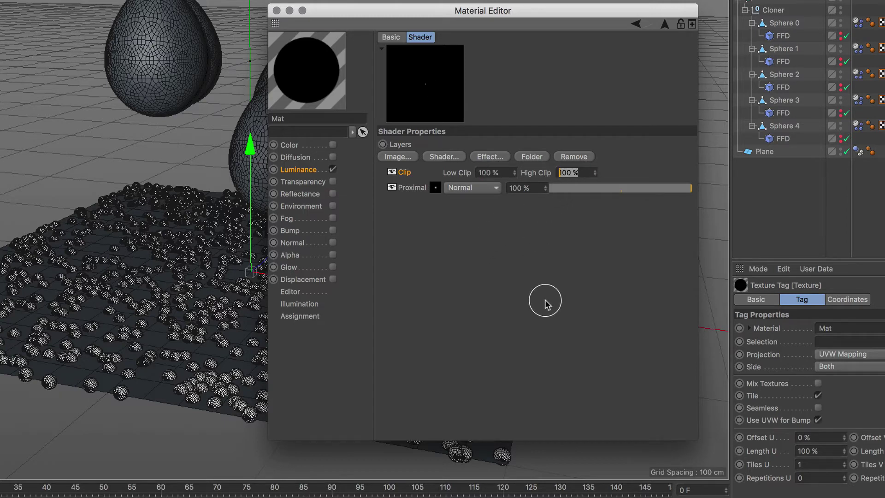
pyautogui.write('0')
pyautogui.press('Return')
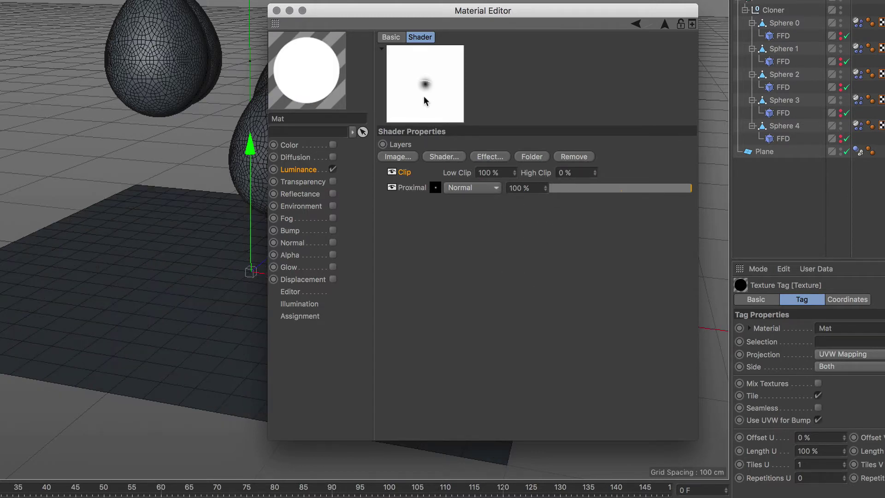
pyautogui.click(276, 11)
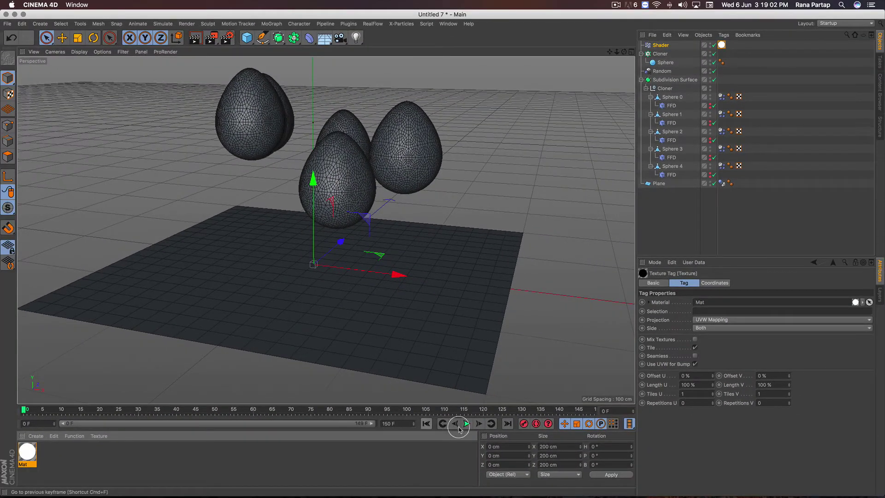
# Step: After a test playback, link the texture tag into the Shader effector's Texture Tag field
pyautogui.click(467, 424)
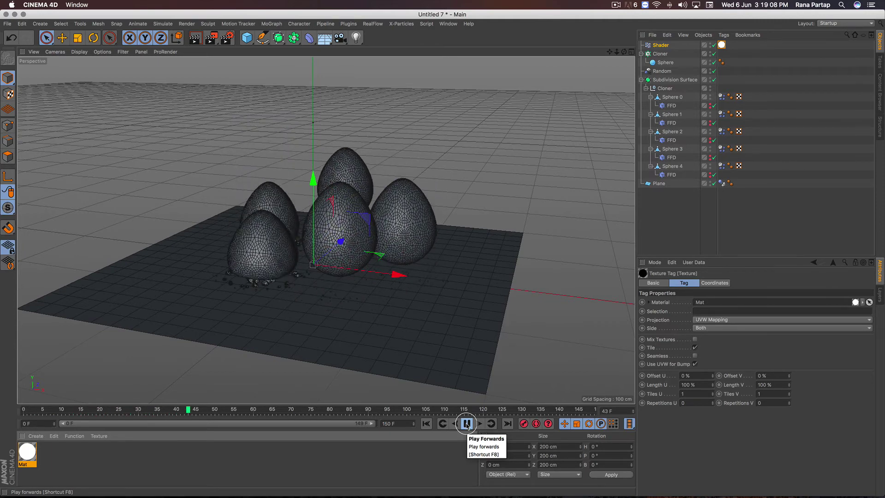
pyautogui.click(464, 424)
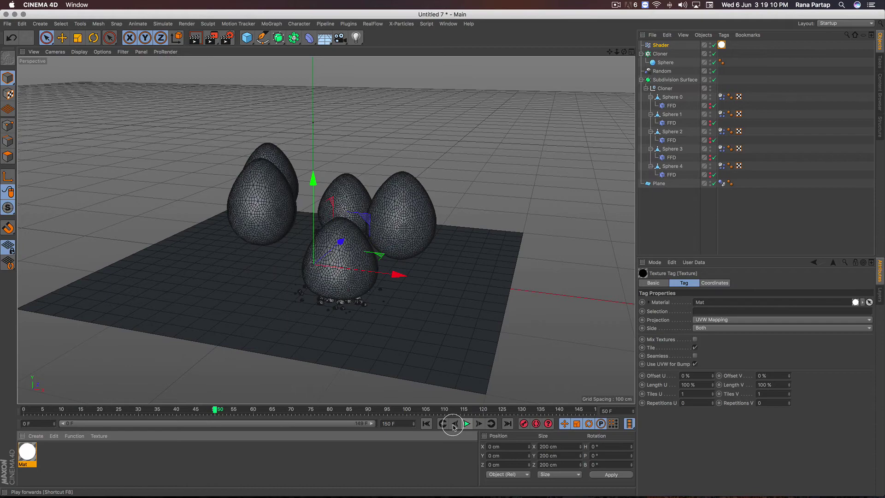
pyautogui.click(426, 424)
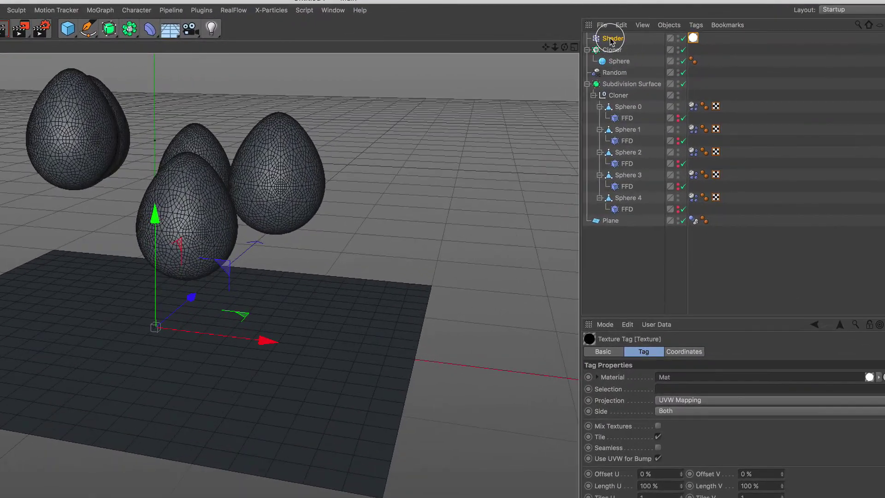
pyautogui.click(612, 40)
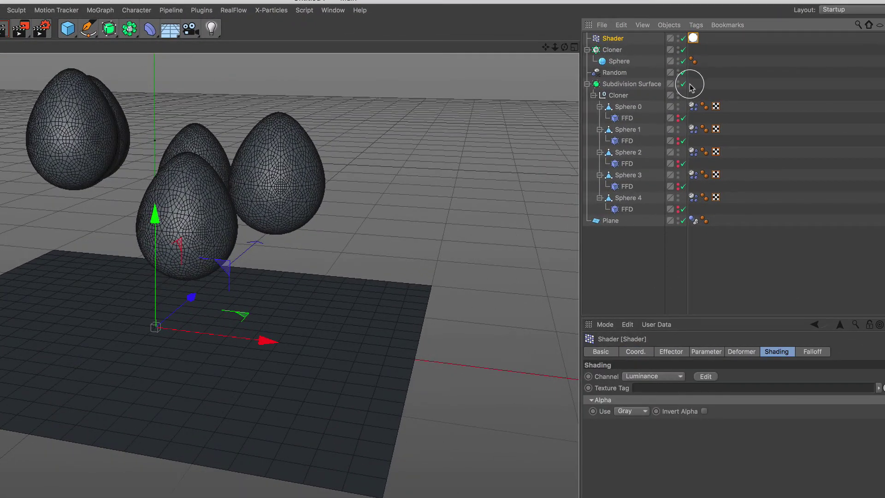
pyautogui.moveTo(694, 38); pyautogui.dragTo(651, 387)
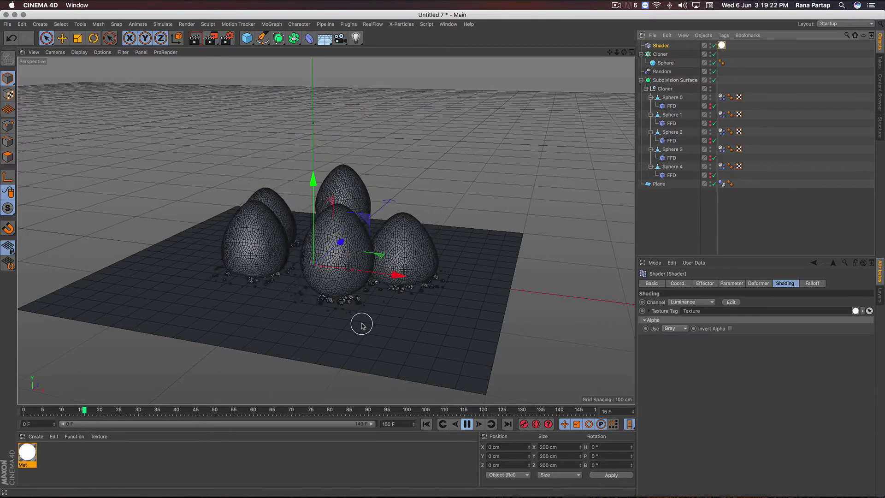
# Step: Replay the simulation and stop at frame 108 to check spheres appear under landing eggs
pyautogui.click(666, 230)
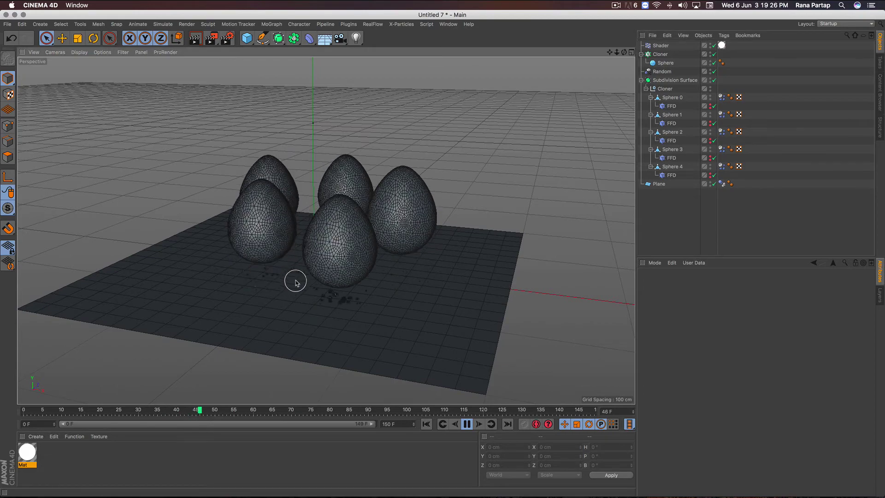
pyautogui.scroll(3, 301, 267)
pyautogui.scroll(2, 304, 249)
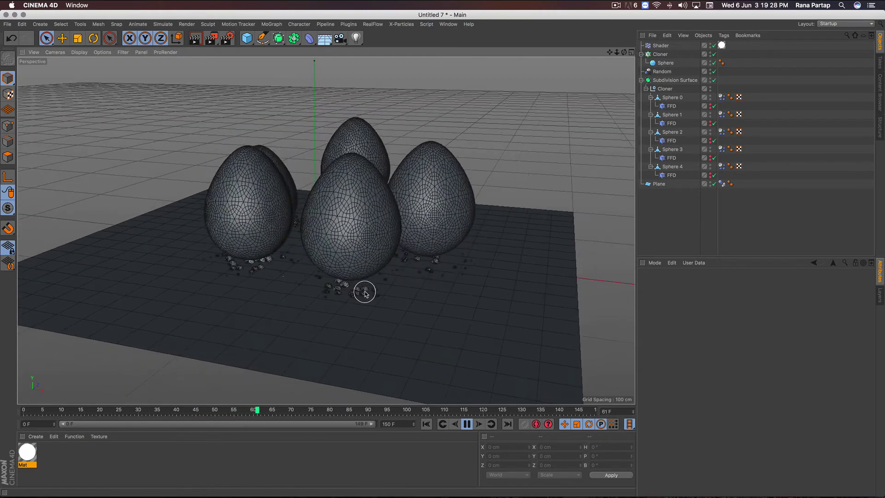
pyautogui.scroll(2, 366, 263)
pyautogui.scroll(1, 367, 246)
pyautogui.scroll(1, 368, 237)
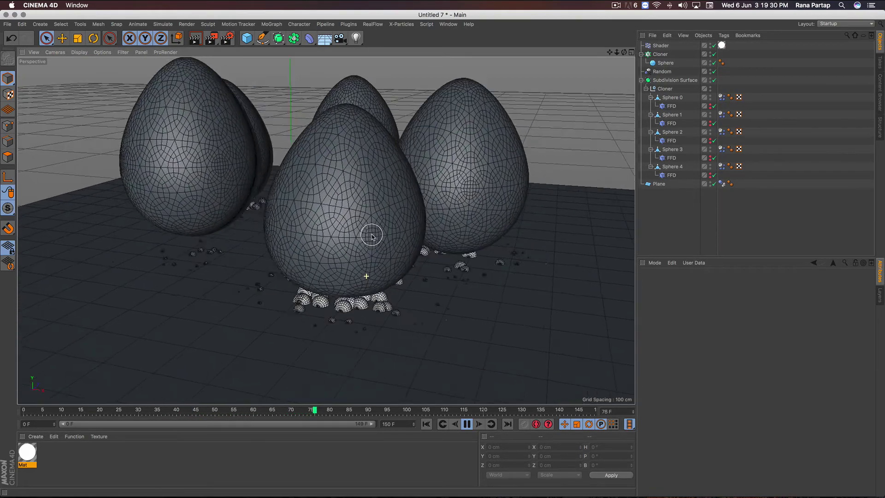
pyautogui.scroll(2, 371, 235)
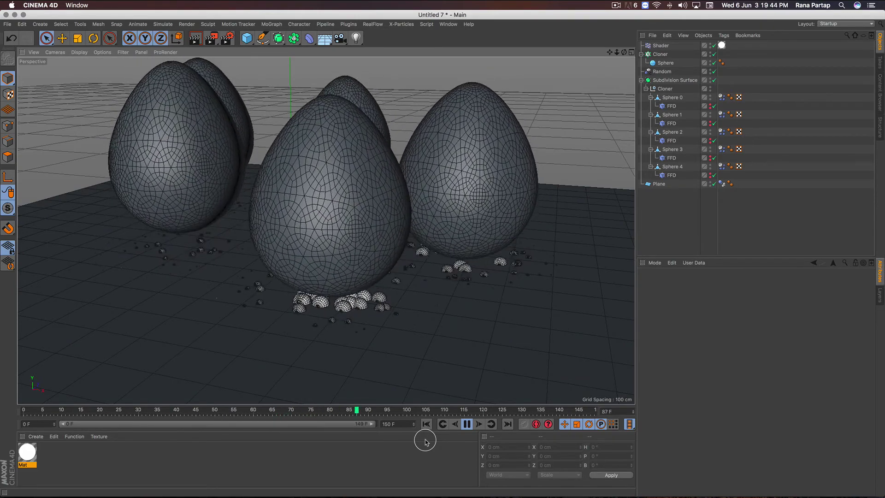
pyautogui.click(466, 423)
pyautogui.keyDown('alt'); pyautogui.moveTo(367, 223); pyautogui.dragTo(365, 238, button='right'); pyautogui.keyUp('alt')
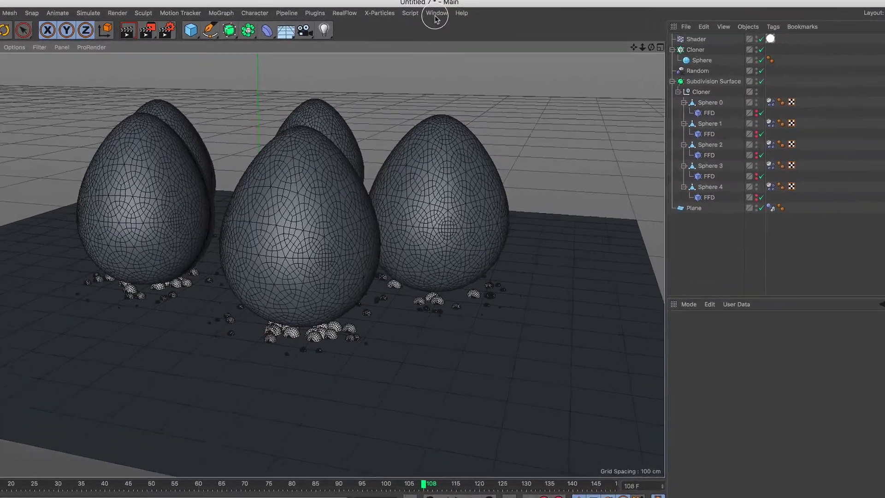
pyautogui.click(448, 24)
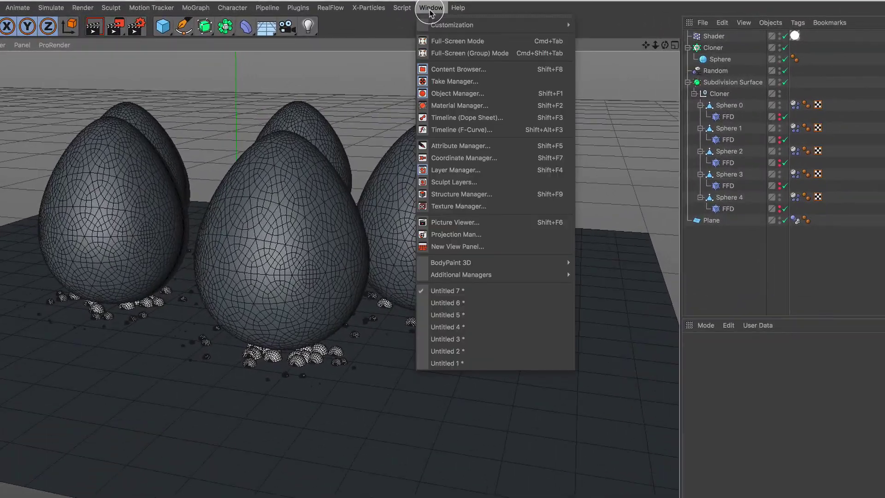
# Step: Add The Illuminati light rig preset from the content browser
pyautogui.click(500, 70)
pyautogui.doubleClick(469, 119)
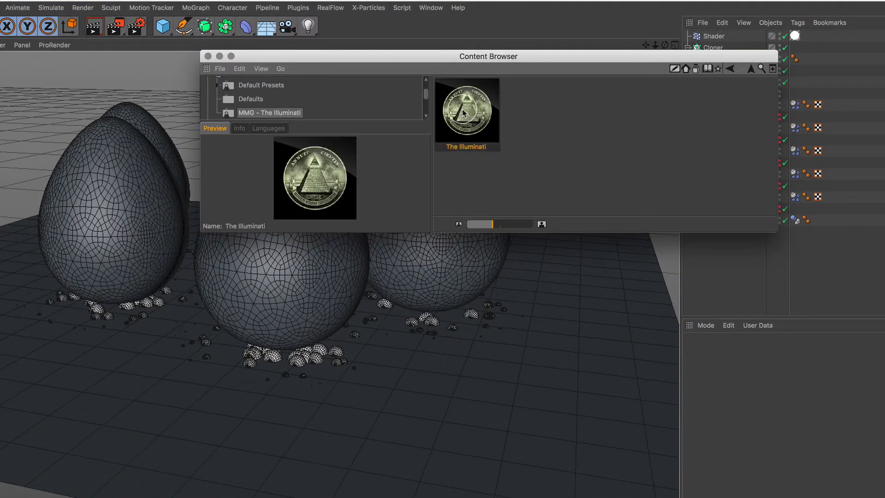
pyautogui.click(208, 56)
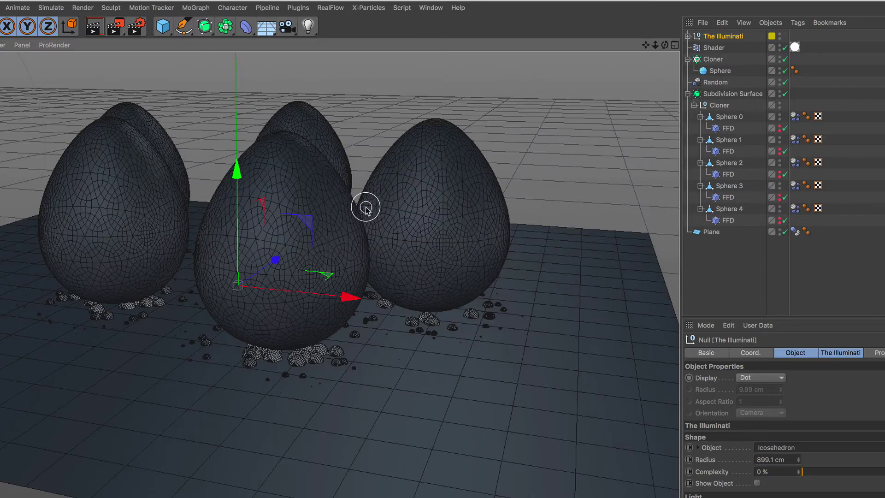
pyautogui.scroll(-5, 262, 307)
pyautogui.scroll(2, 257, 332)
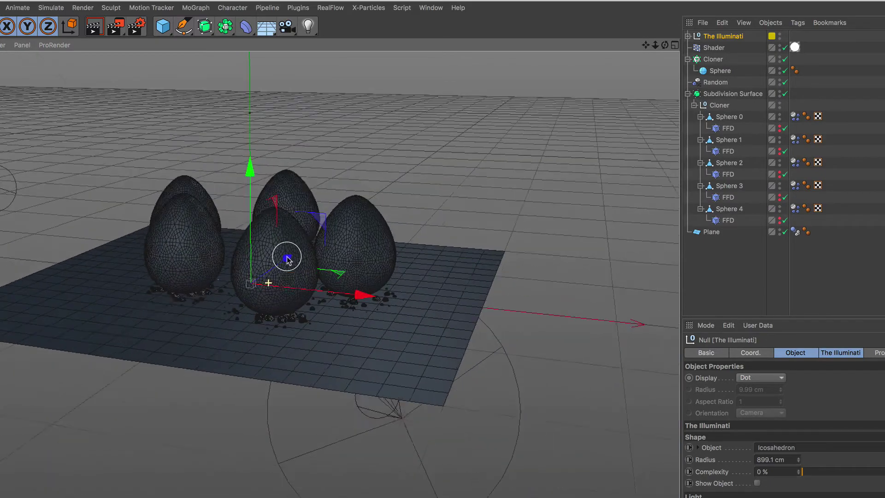
pyautogui.scroll(1, 274, 241)
pyautogui.scroll(-2, 274, 357)
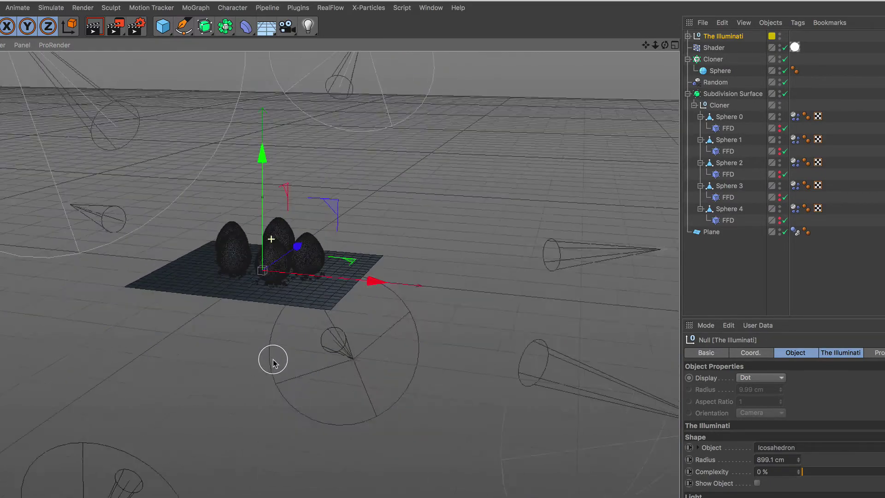
pyautogui.scroll(-1, 274, 354)
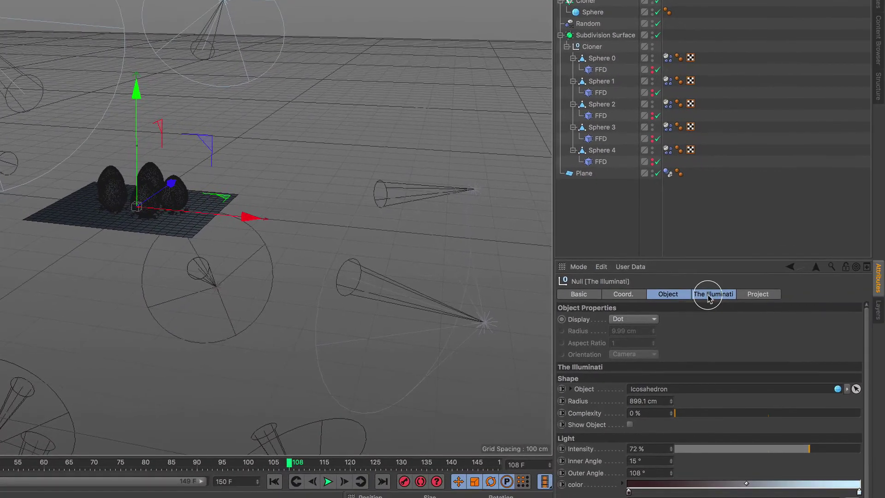
# Step: Raise the rig intensity from 72% to 100% and scale the rig up around the eggs
pyautogui.click(708, 296)
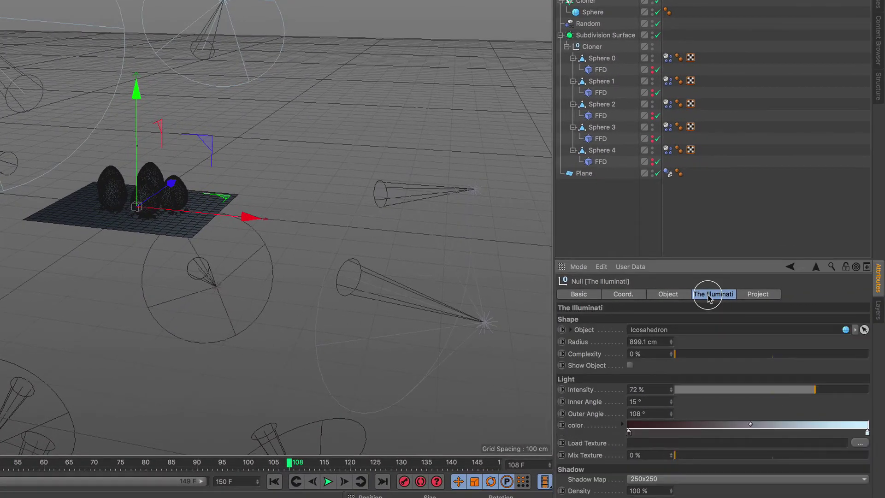
pyautogui.moveTo(821, 390); pyautogui.dragTo(883, 387)
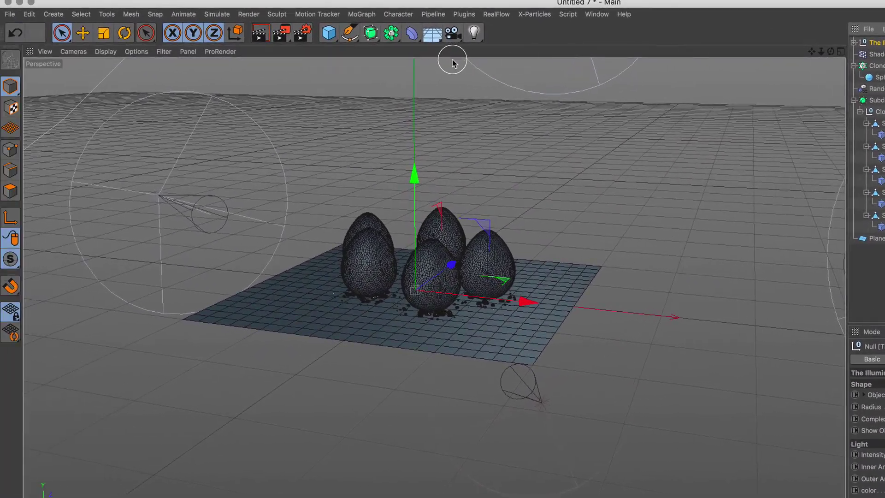
pyautogui.click(104, 35)
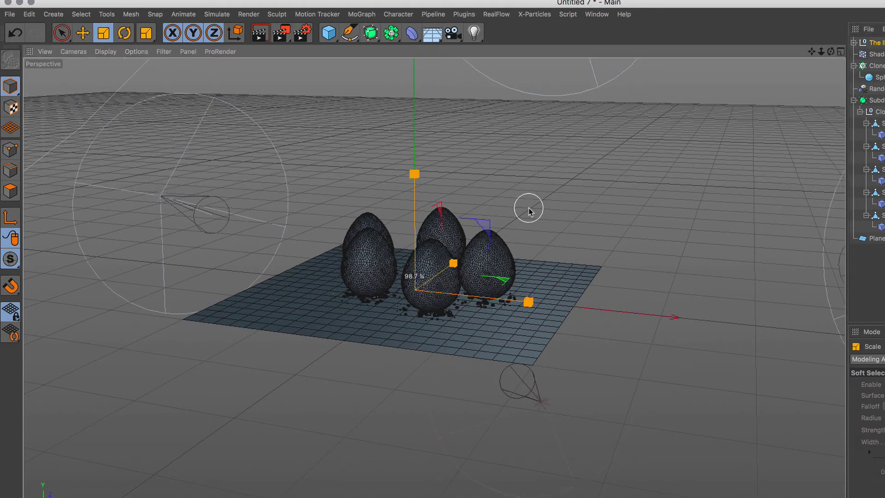
pyautogui.moveTo(527, 208)
pyautogui.mouseDown()
pyautogui.moveTo(368, 321)
pyautogui.moveTo(400, 293)
pyautogui.moveTo(445, 277)
pyautogui.mouseUp()
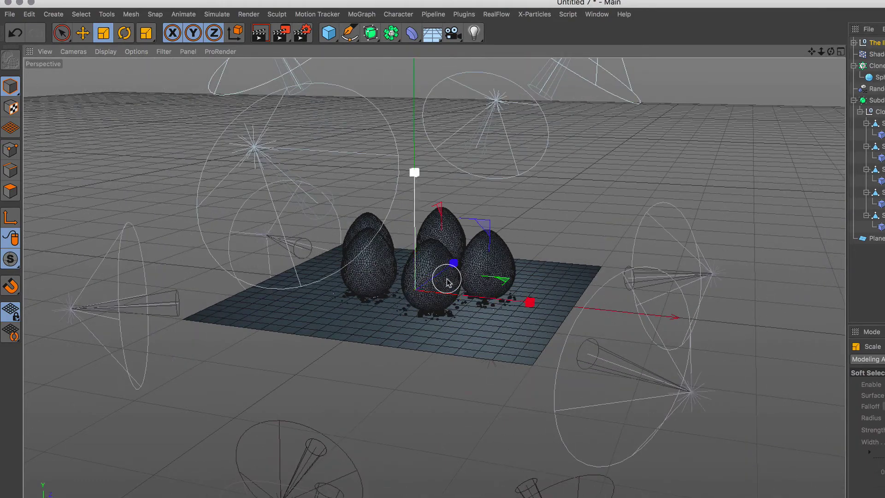
pyautogui.scroll(2, 469, 217)
pyautogui.scroll(3, 483, 178)
pyautogui.scroll(2, 447, 195)
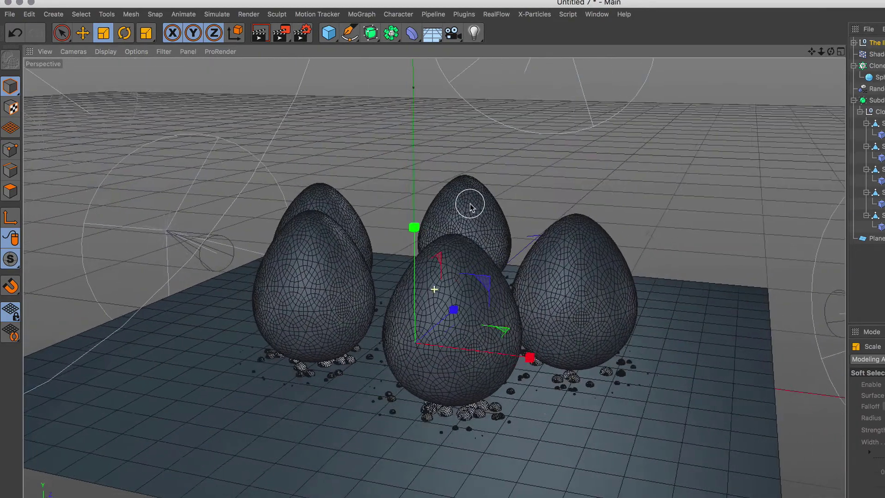
pyautogui.scroll(2, 463, 210)
pyautogui.scroll(2, 468, 230)
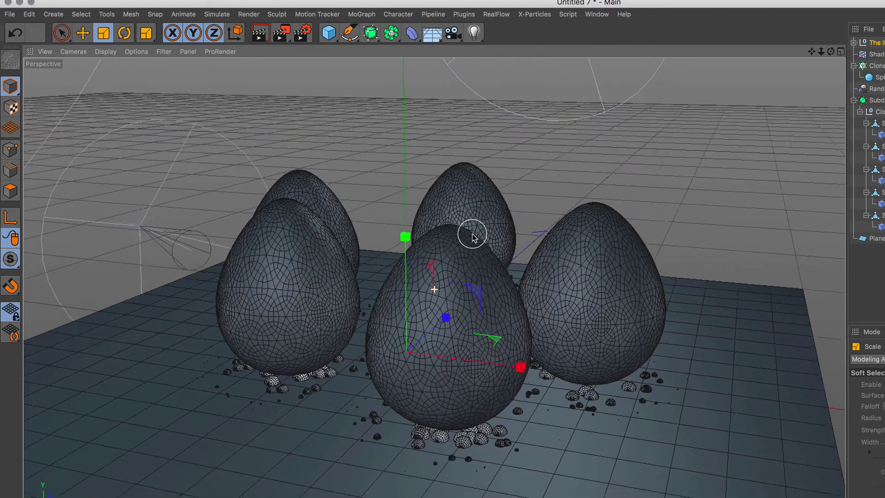
pyautogui.scroll(2, 474, 228)
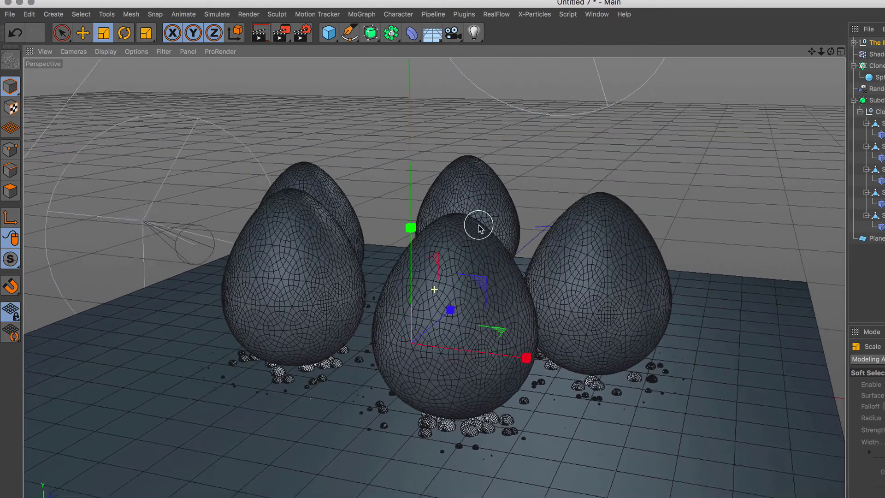
# Step: Add Ambient Occlusion as a post effect in Render Settings
pyautogui.click(303, 35)
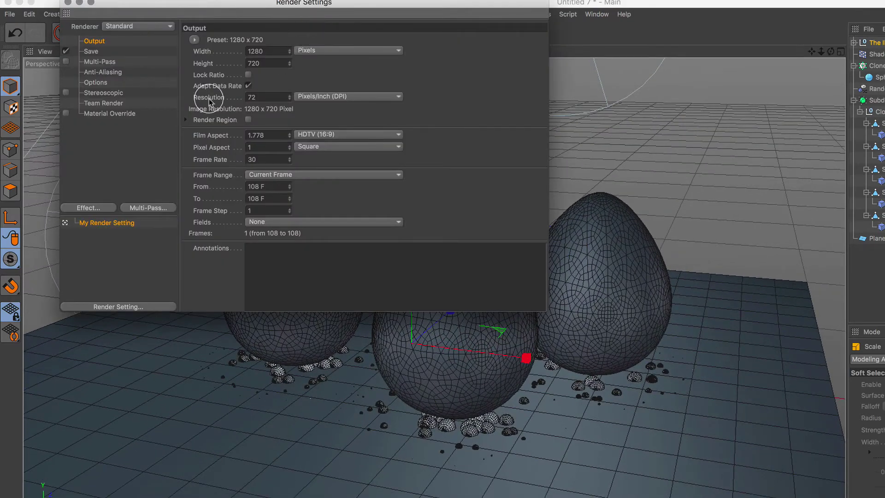
pyautogui.click(104, 209)
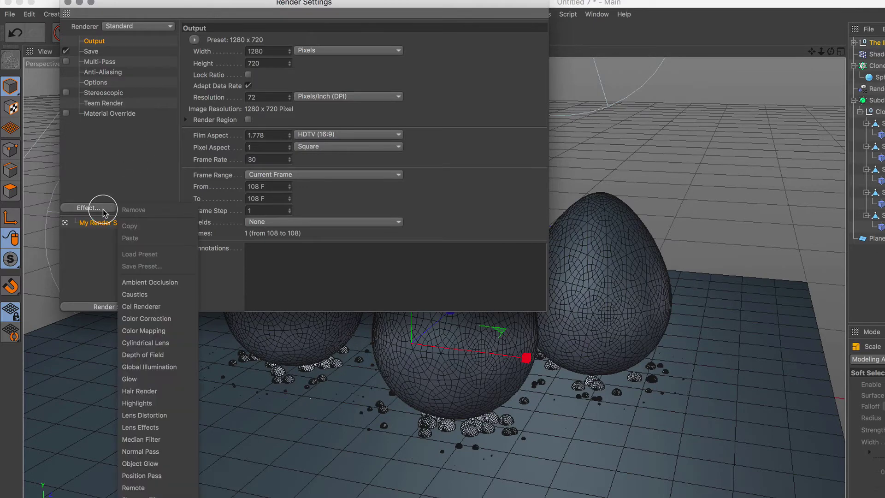
pyautogui.click(183, 282)
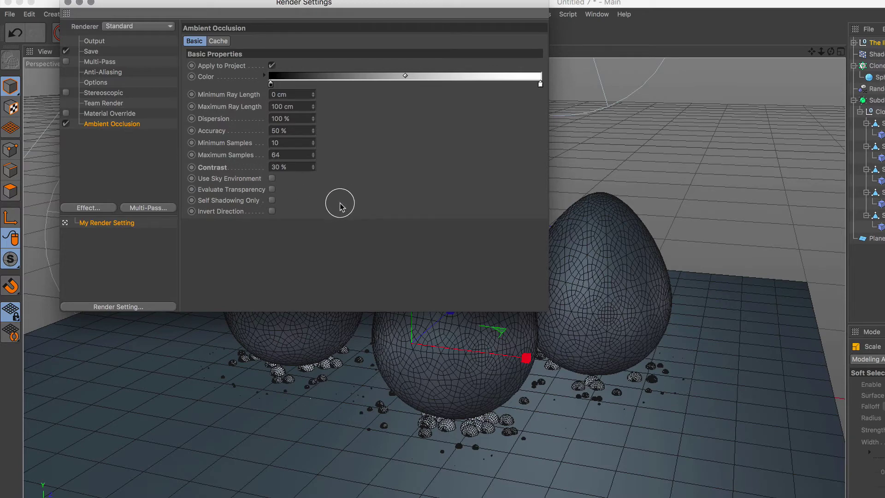
pyautogui.click(68, 3)
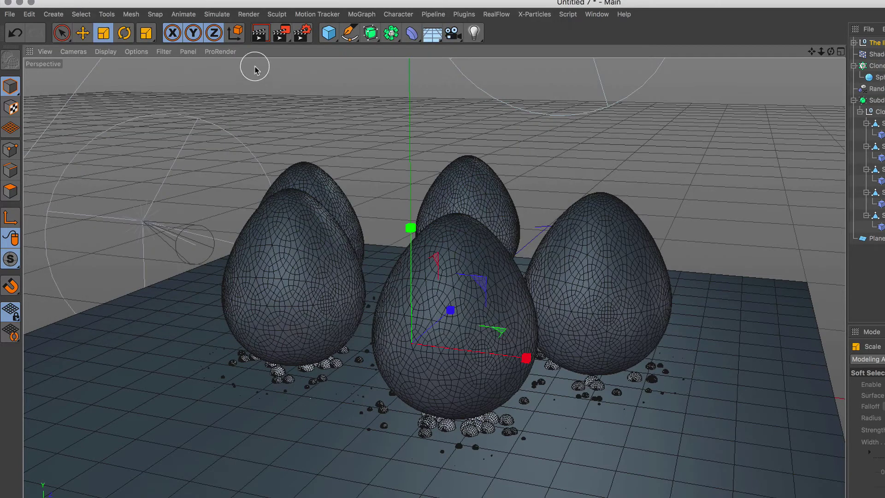
# Step: Render the active view as a preview, then play the egg animation
pyautogui.click(265, 39)
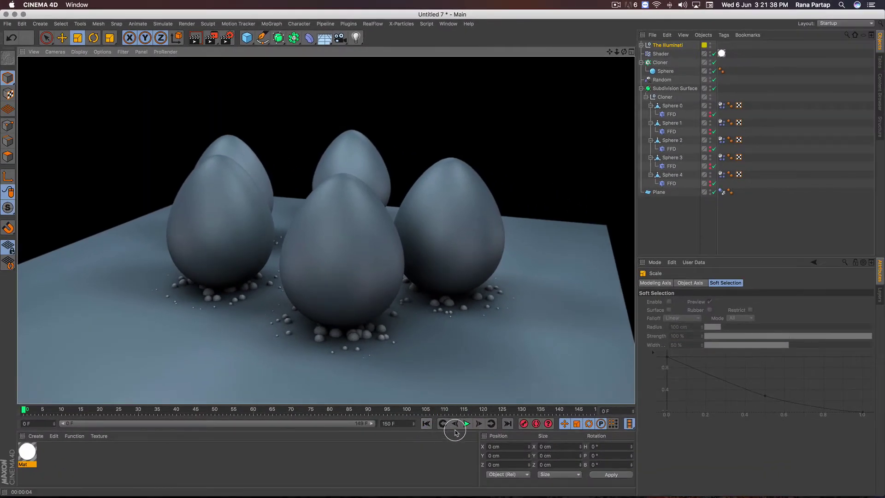
pyautogui.click(466, 424)
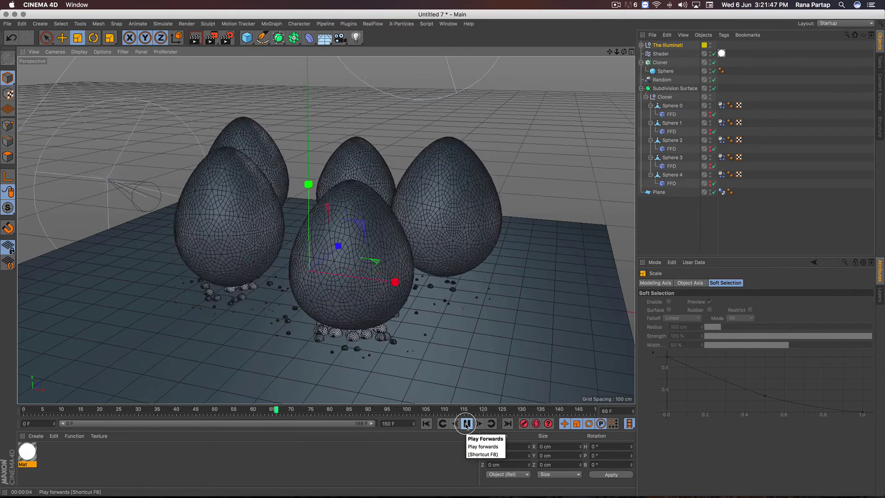
# Step: Pause at frame 73, preview the render with Alt+R, and show the floor/sky object list
pyautogui.click(466, 424)
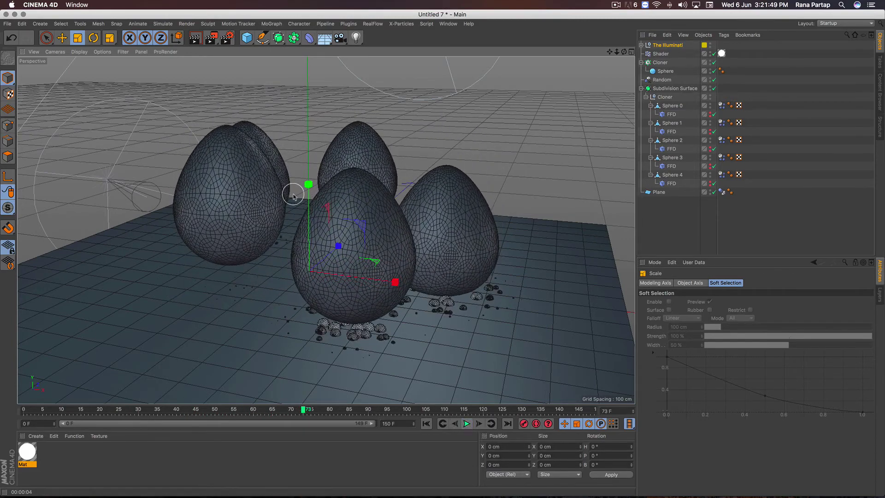
pyautogui.hotkey('alt', 'r')
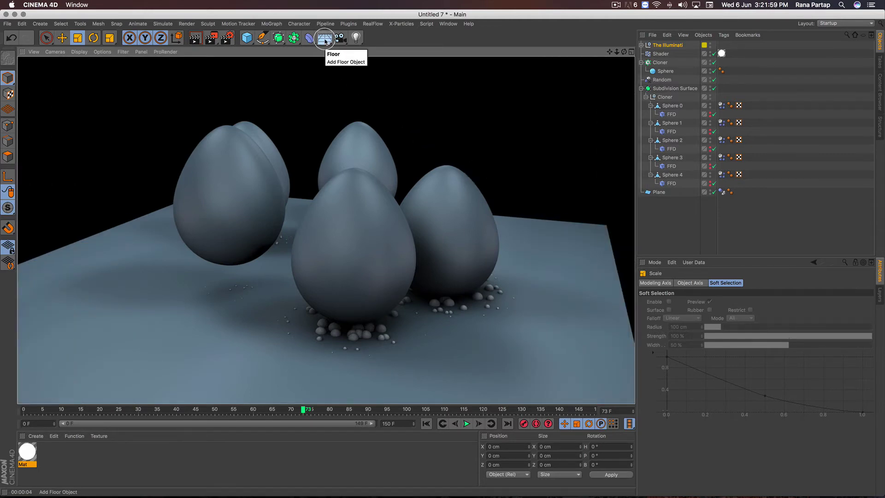
pyautogui.click(325, 41)
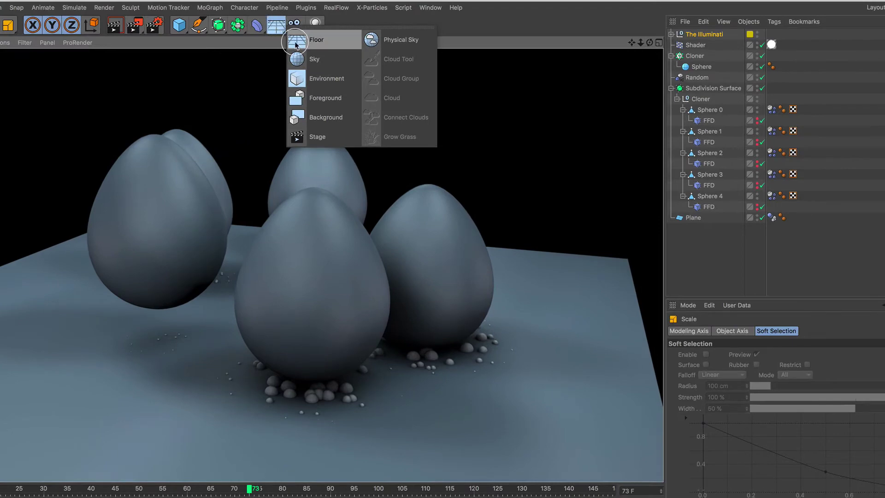
# Step: Add a Sky object and create a new material Mat.1
pyautogui.click(323, 59)
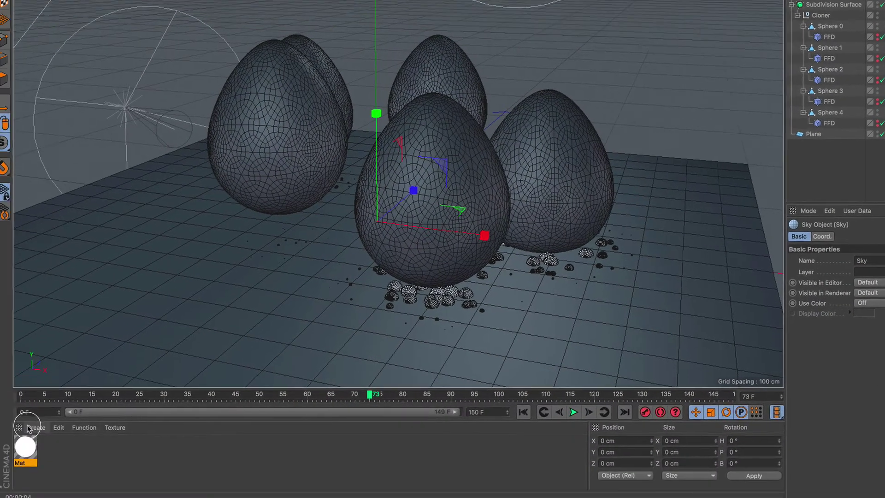
pyautogui.click(29, 429)
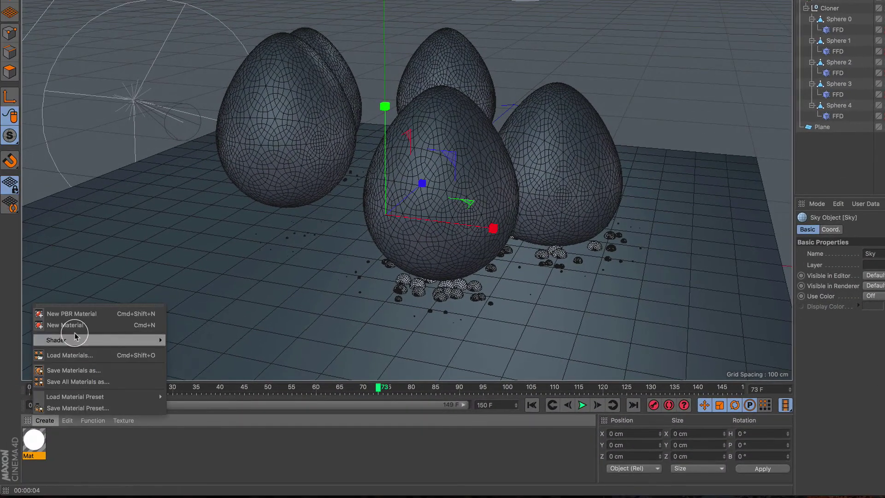
pyautogui.click(78, 330)
pyautogui.doubleClick(40, 442)
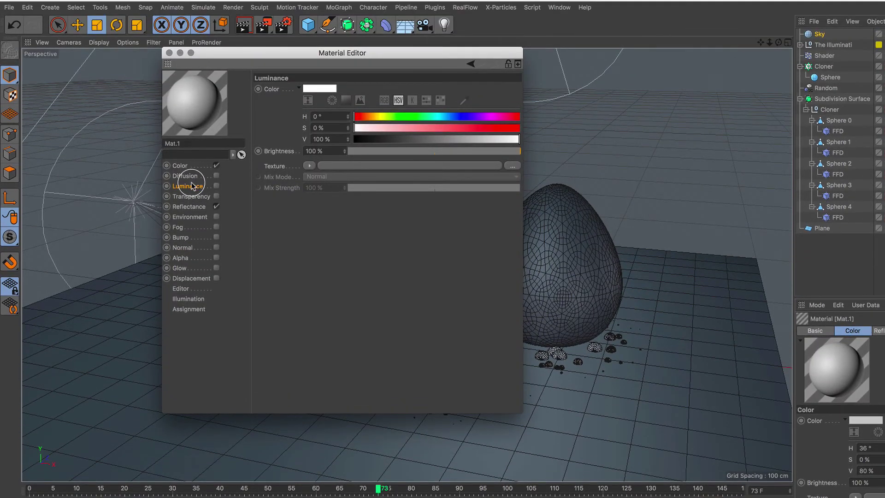
# Step: Turn off Mat.1's reflectance and use a Gradient as its colour texture
pyautogui.click(180, 165)
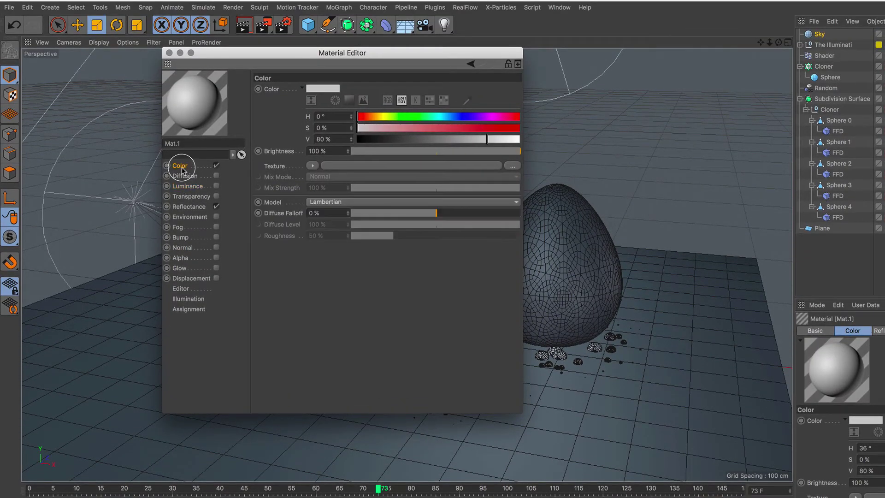
pyautogui.click(215, 207)
pyautogui.click(317, 167)
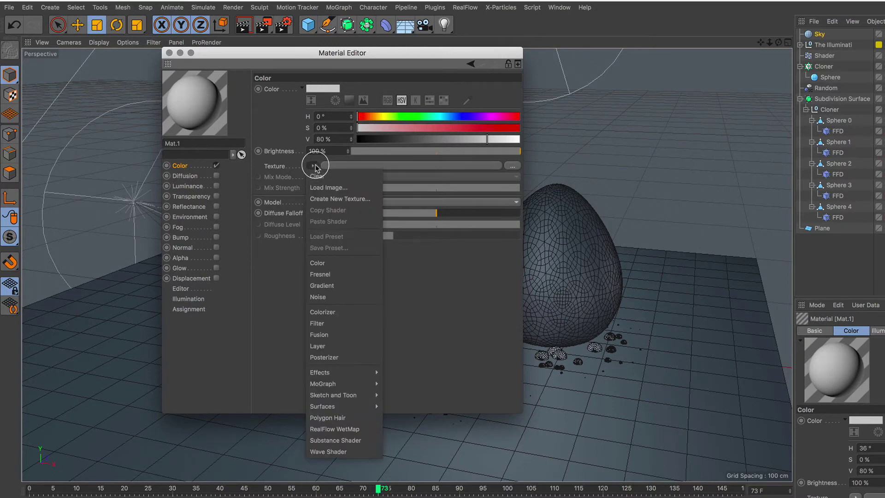
pyautogui.click(341, 284)
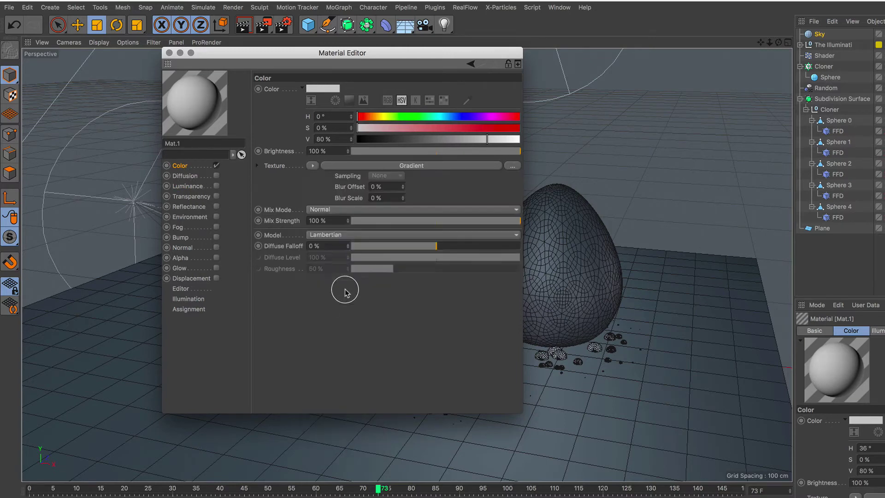
pyautogui.click(388, 166)
# Step: Make the gradient run from white to grey with type 2D - Circular
pyautogui.doubleClick(300, 171)
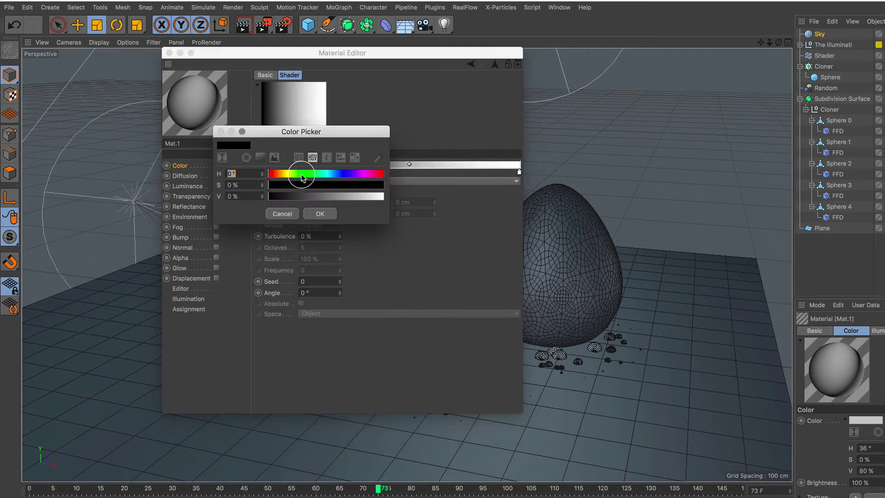
pyautogui.moveTo(337, 197); pyautogui.dragTo(388, 193)
pyautogui.click(325, 213)
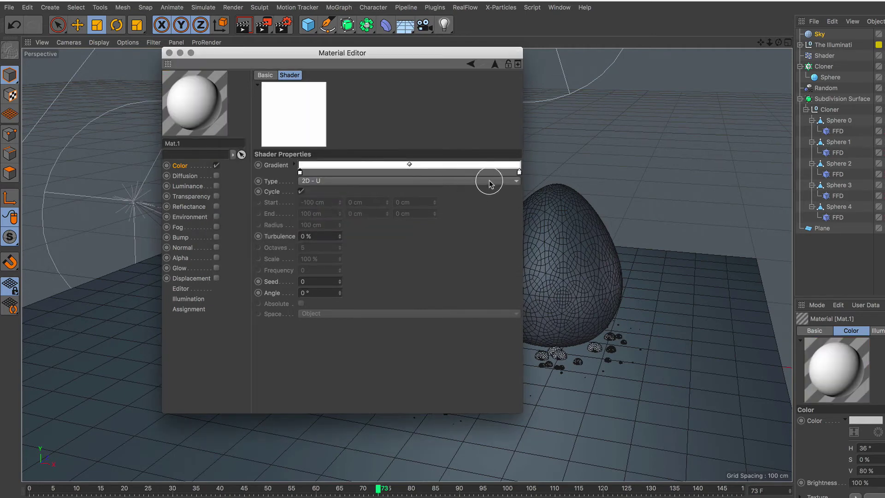
pyautogui.doubleClick(518, 172)
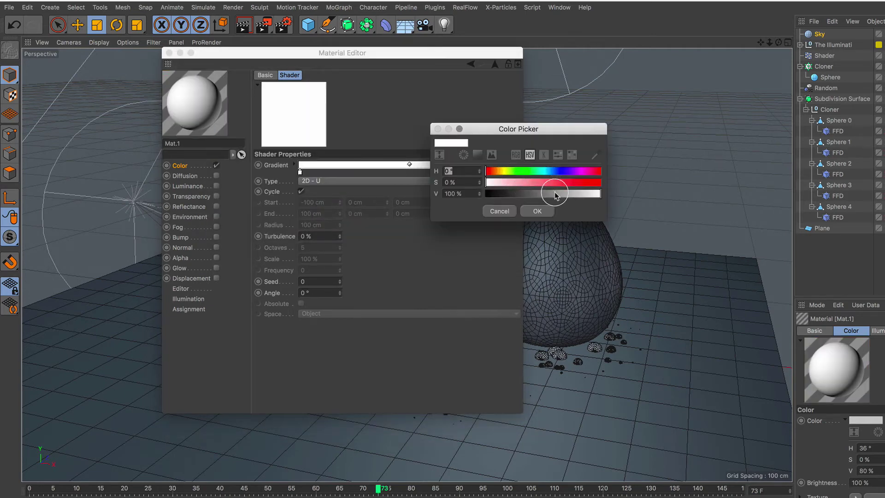
pyautogui.moveTo(555, 194); pyautogui.dragTo(537, 194)
pyautogui.click(538, 211)
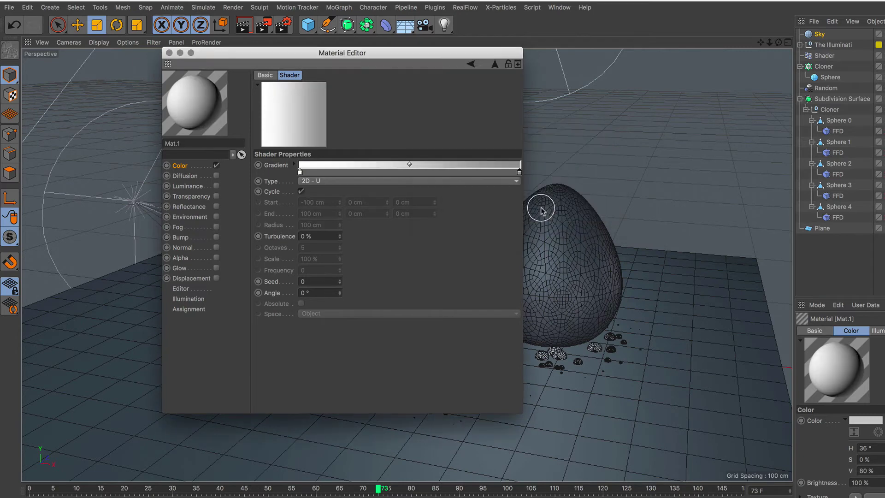
pyautogui.click(343, 187)
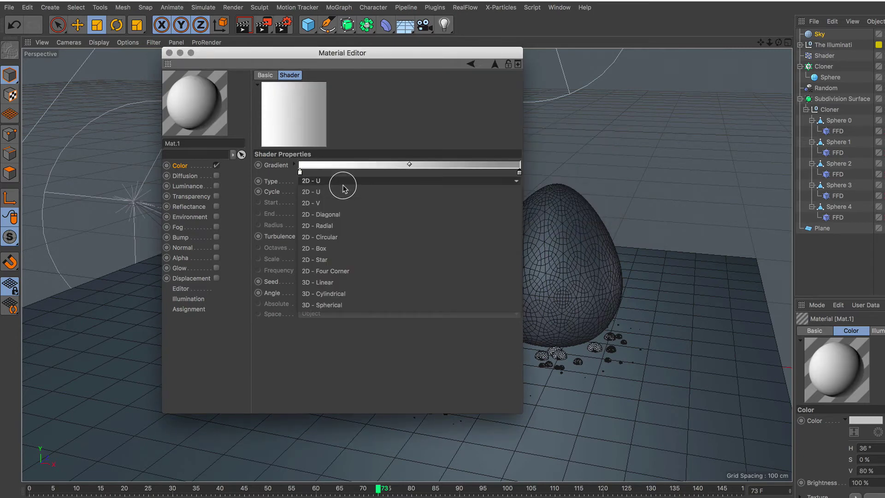
pyautogui.click(349, 237)
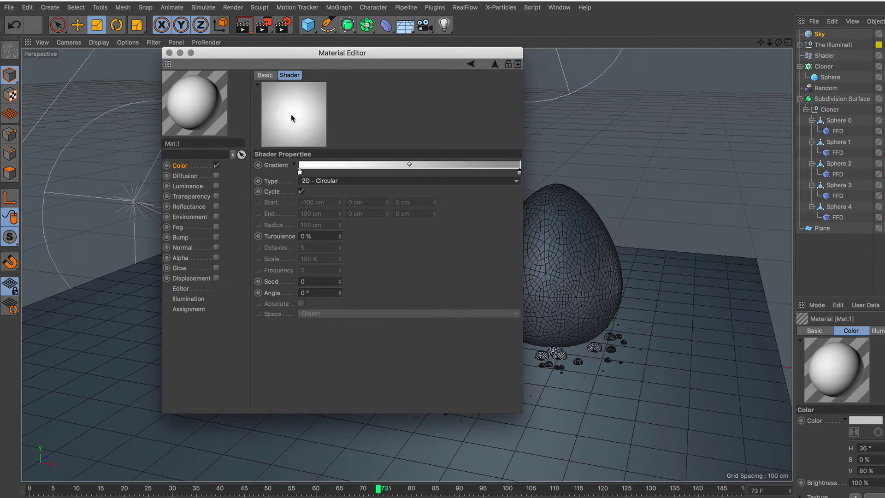
pyautogui.click(169, 53)
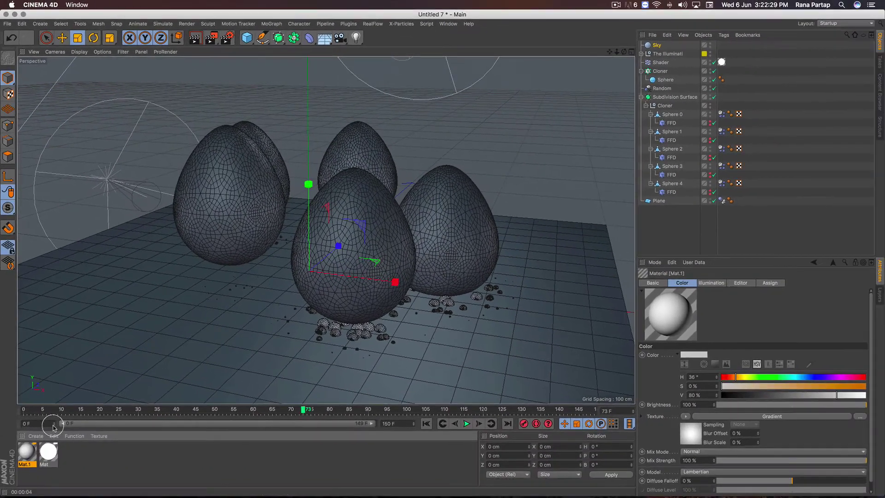
# Step: Apply Mat.1 to the Sky, render a preview, and rewind to the first frame
pyautogui.moveTo(629, 99); pyautogui.dragTo(653, 46)
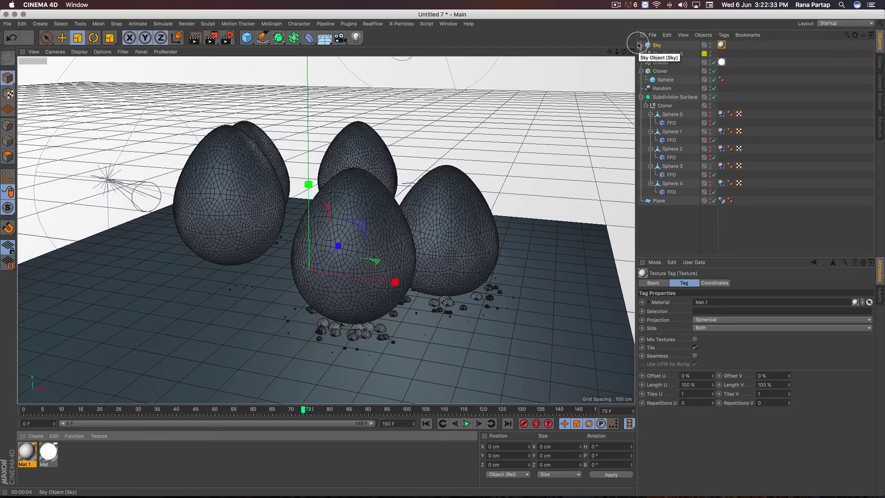
pyautogui.click(194, 37)
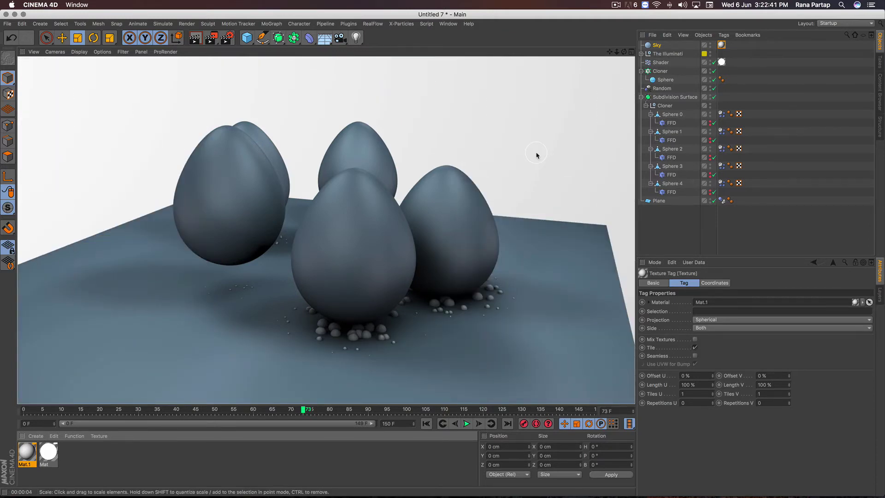
pyautogui.click(426, 423)
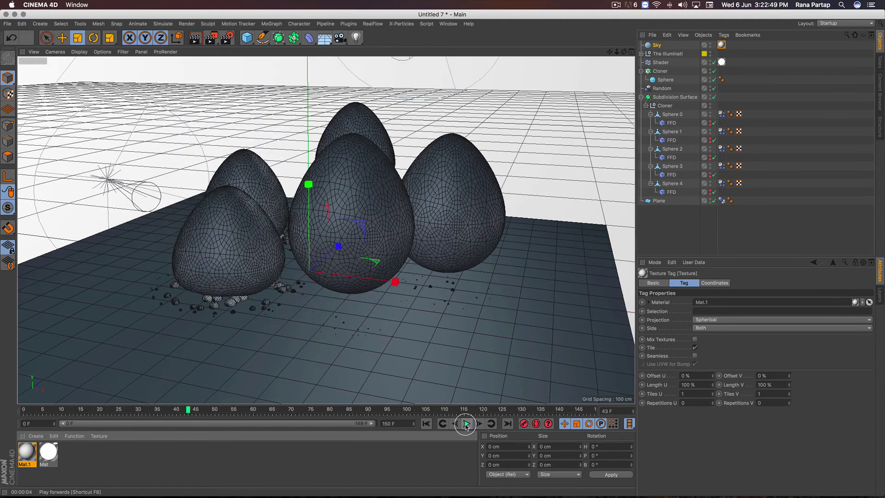
# Step: Stop at frame 43, render a preview, and copy the white material onto the Plane
pyautogui.click(466, 424)
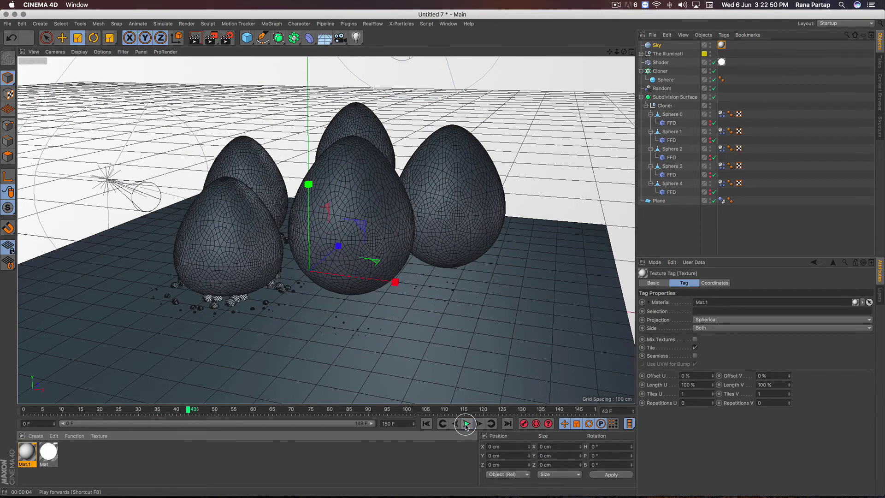
pyautogui.click(195, 38)
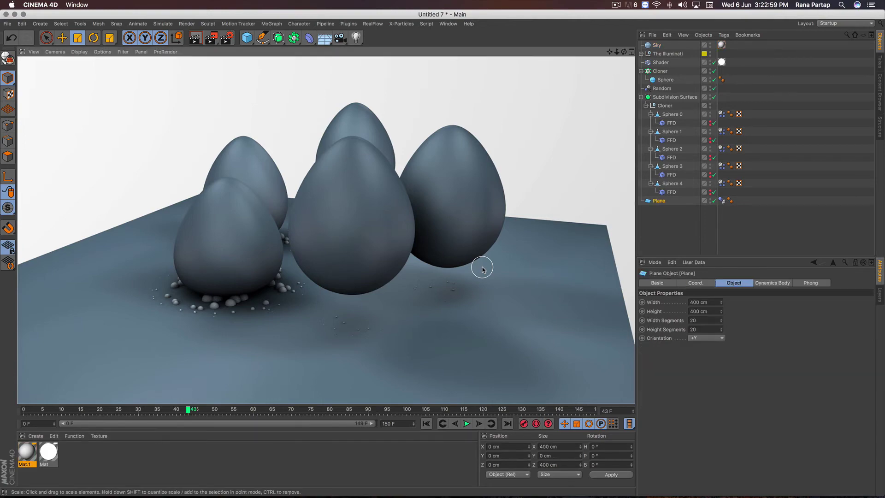
pyautogui.click(482, 269)
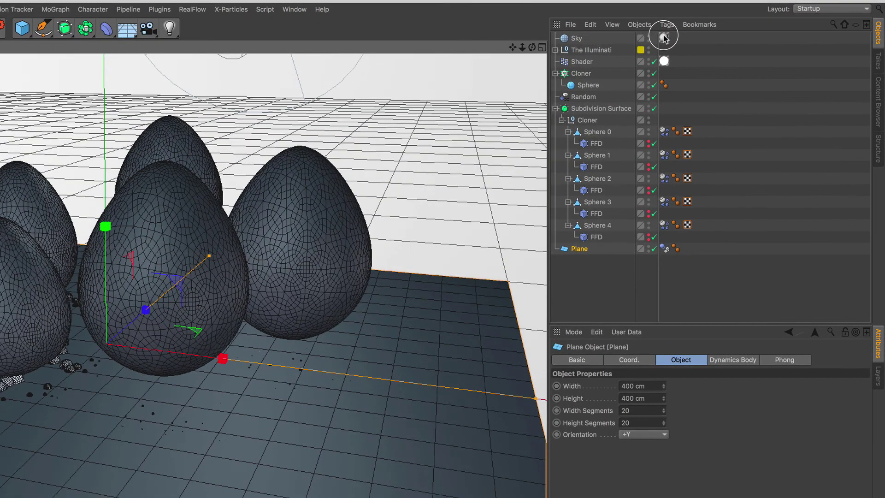
pyautogui.keyDown('ctrl'); pyautogui.moveTo(721, 61); pyautogui.dragTo(721, 65); pyautogui.keyUp('ctrl')
pyautogui.keyDown('ctrl'); pyautogui.moveTo(664, 64); pyautogui.dragTo(687, 248); pyautogui.keyUp('ctrl')
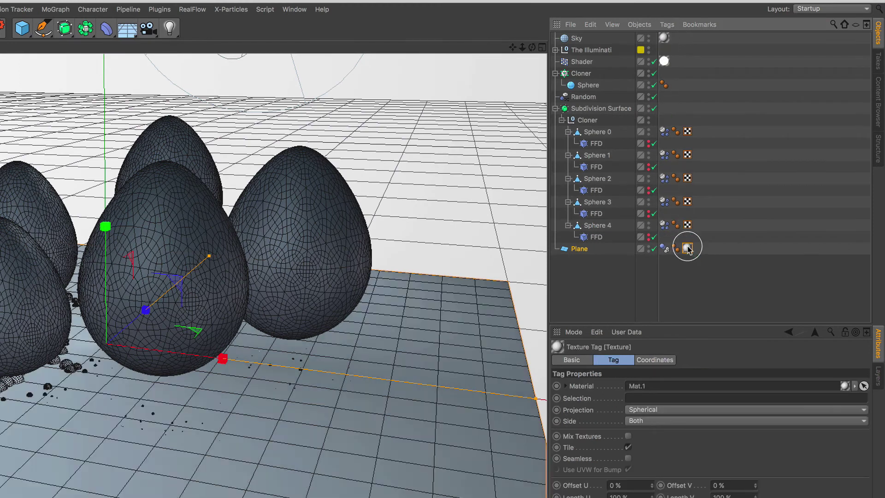
pyautogui.click(581, 249)
# Step: Add a Compositing tag to the Plane with Compositing Background enabled, then replay from the start
pyautogui.click(667, 24)
pyautogui.moveTo(698, 43)
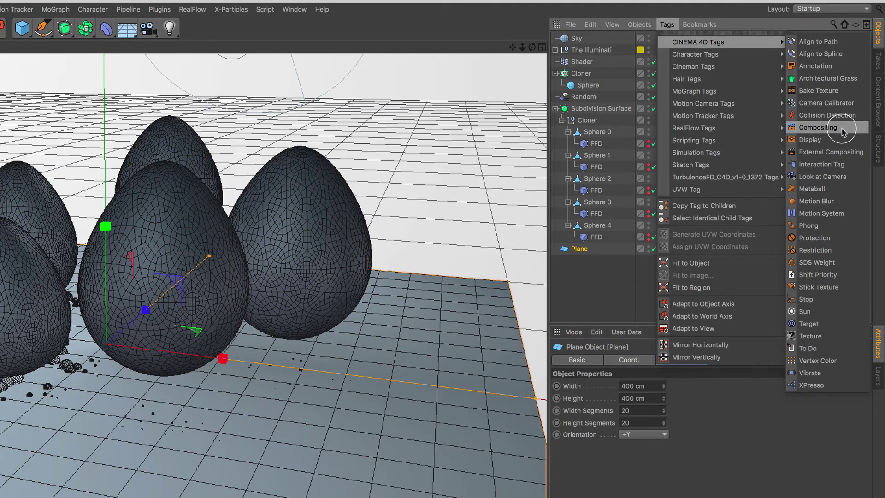
pyautogui.click(842, 132)
pyautogui.click(774, 382)
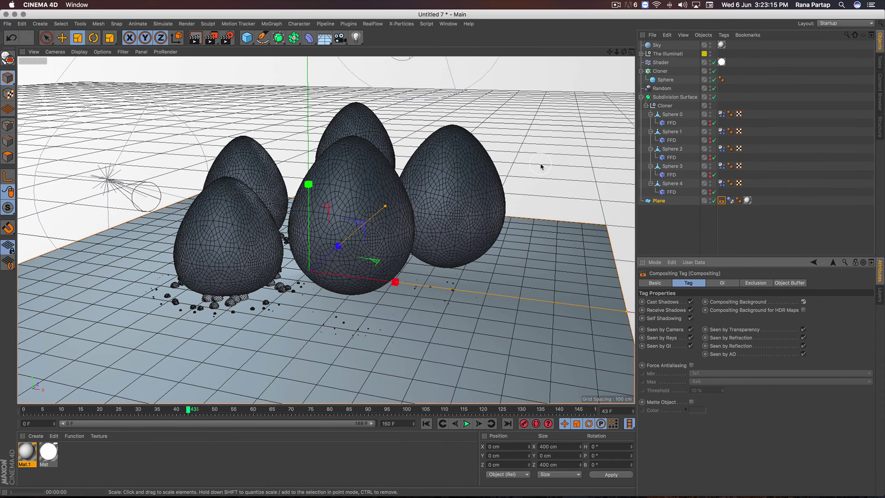
pyautogui.hotkey('alt', 'r')
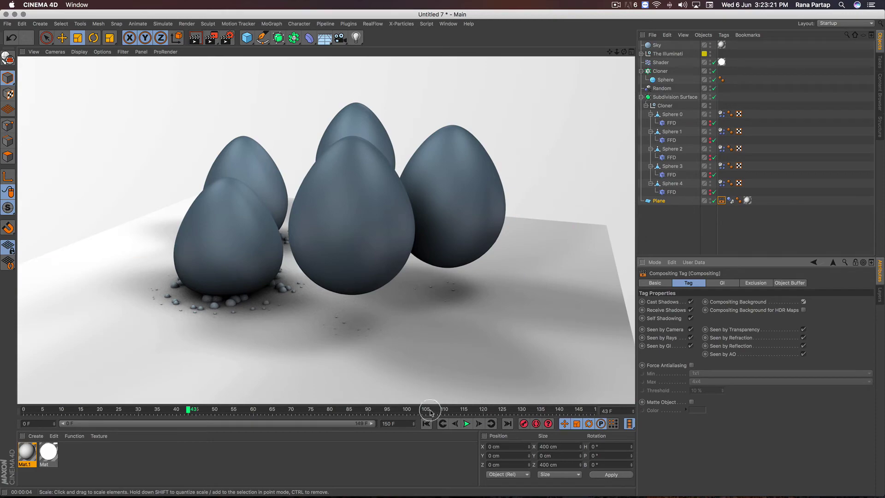
pyautogui.click(426, 423)
pyautogui.click(466, 423)
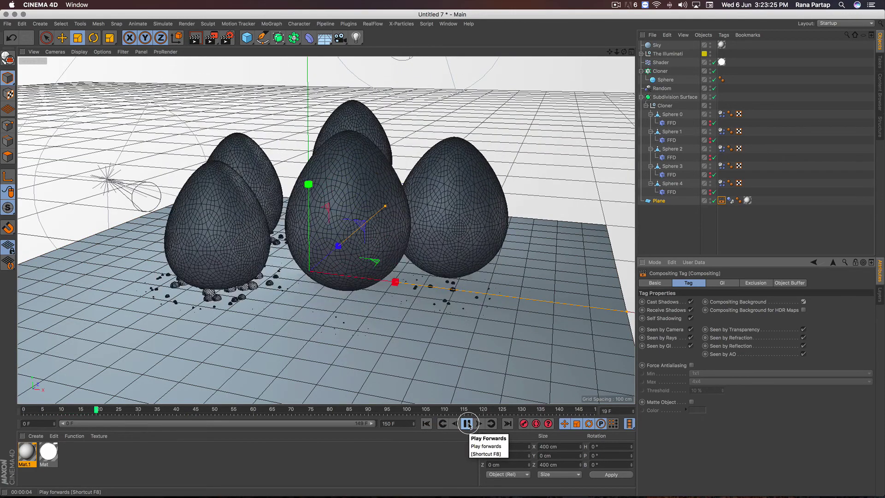
# Step: Stop playback at frame 97 and render the active view with Ctrl+R
pyautogui.click(659, 238)
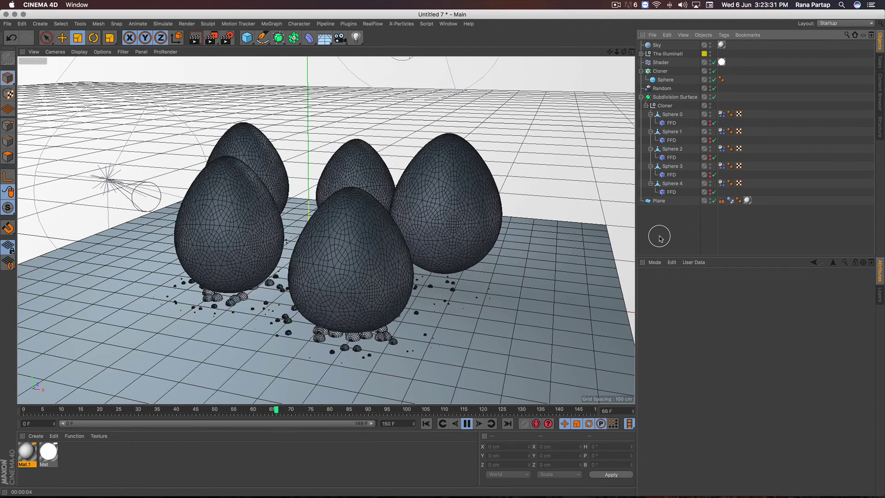
pyautogui.click(468, 424)
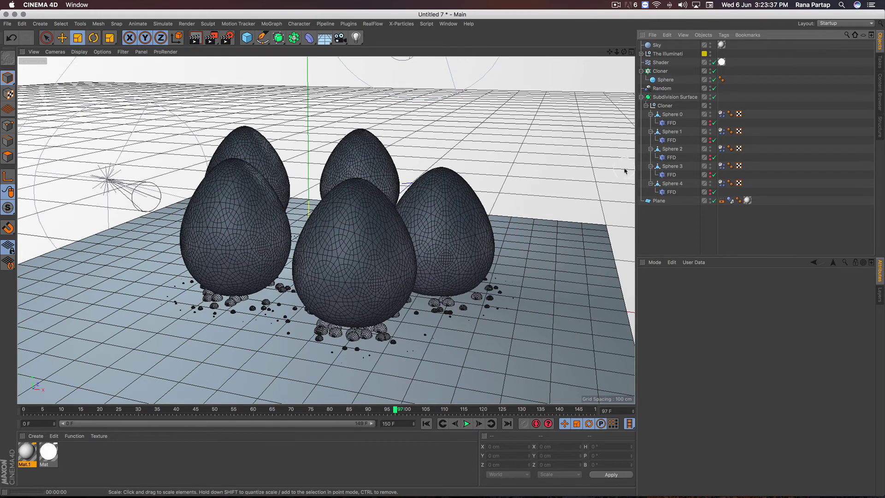
pyautogui.hotkey('ctrl', 'r')
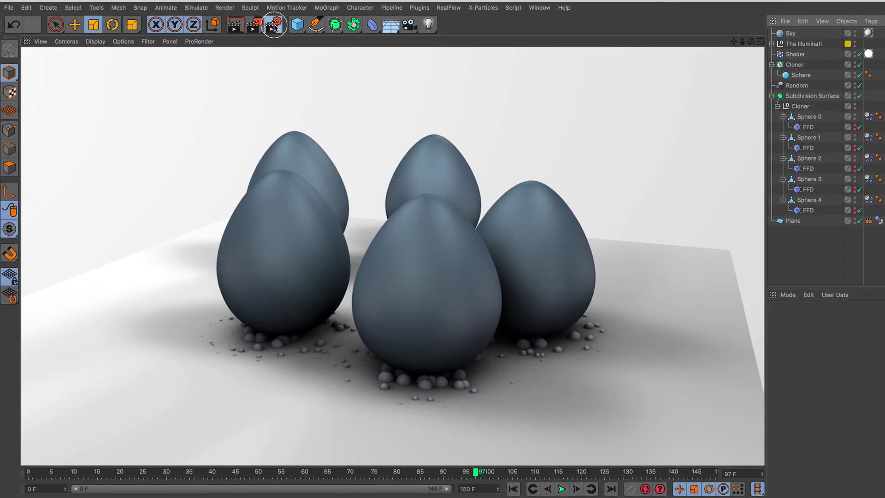
# Step: Set the render output to HDTV 1080 25 with Frame Range set to All Frames
pyautogui.click(226, 39)
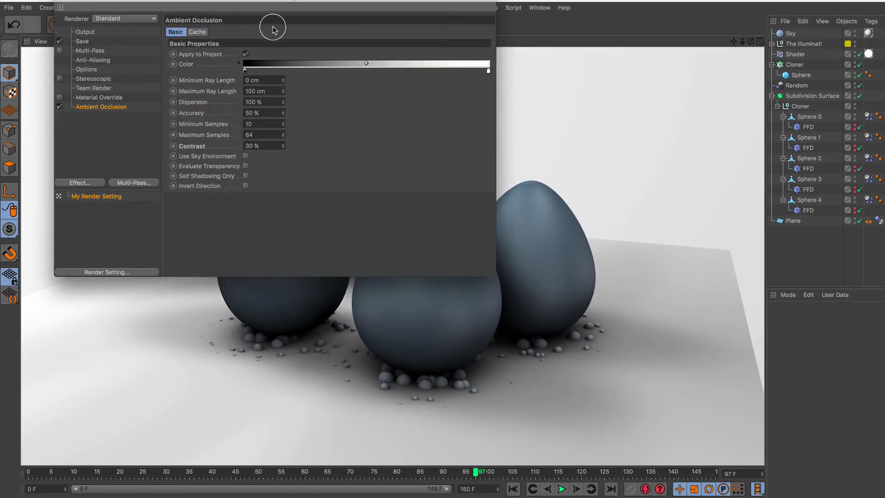
pyautogui.moveTo(239, 8); pyautogui.dragTo(347, 94)
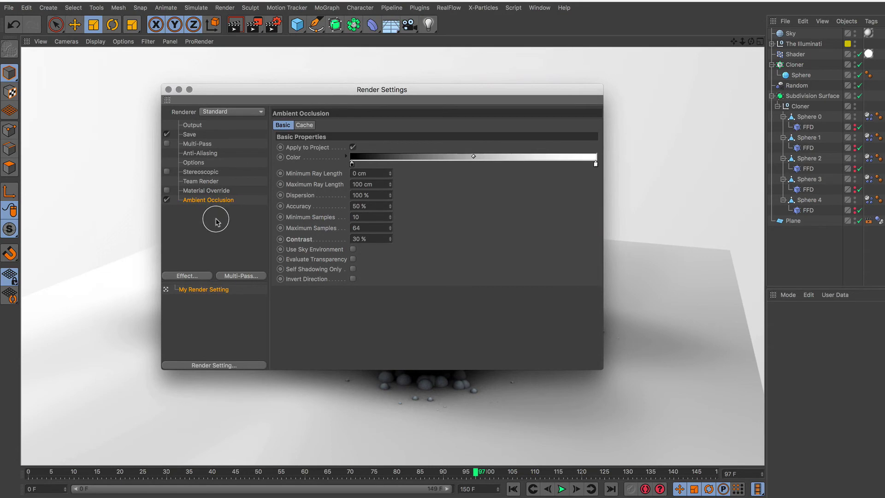
pyautogui.click(194, 135)
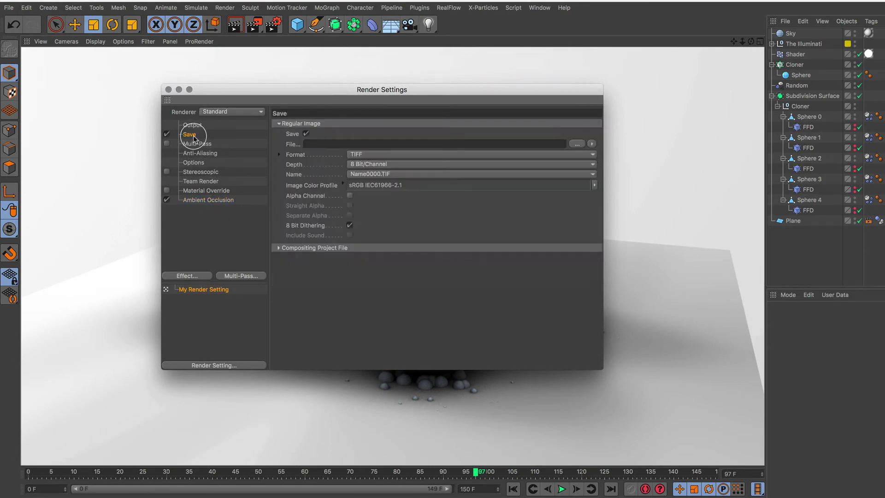
pyautogui.click(193, 126)
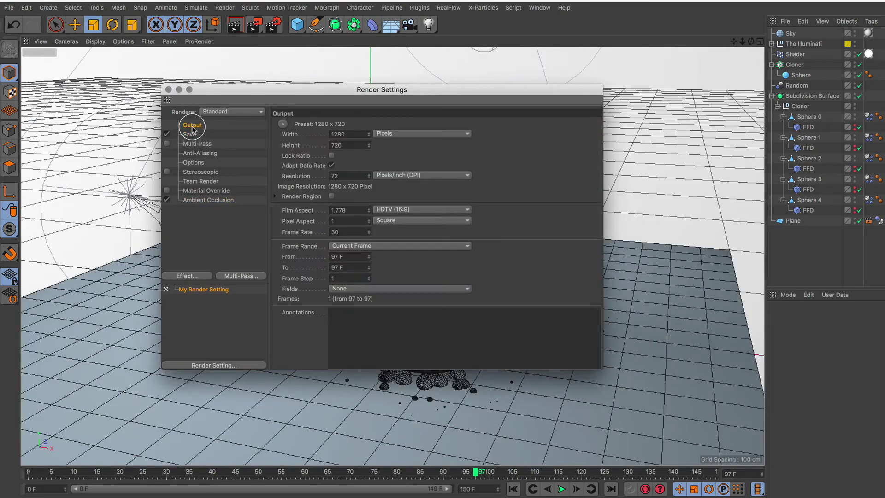
pyautogui.click(282, 124)
pyautogui.moveTo(297, 156)
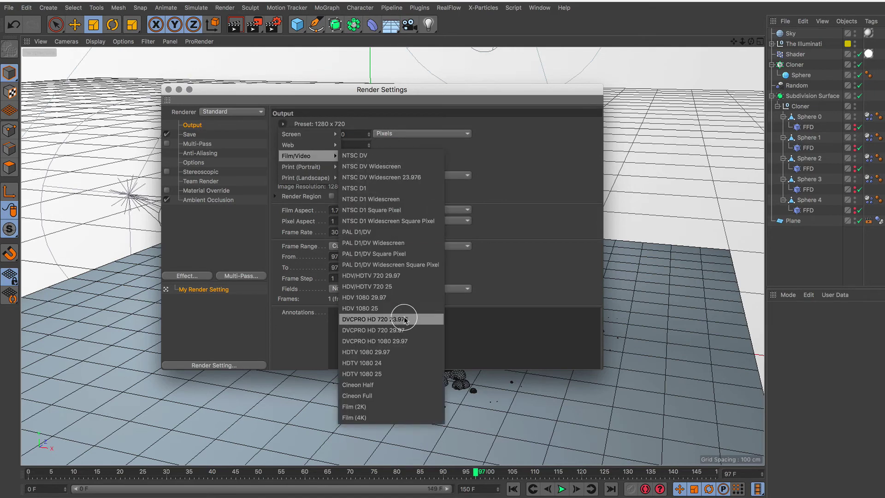
pyautogui.click(395, 374)
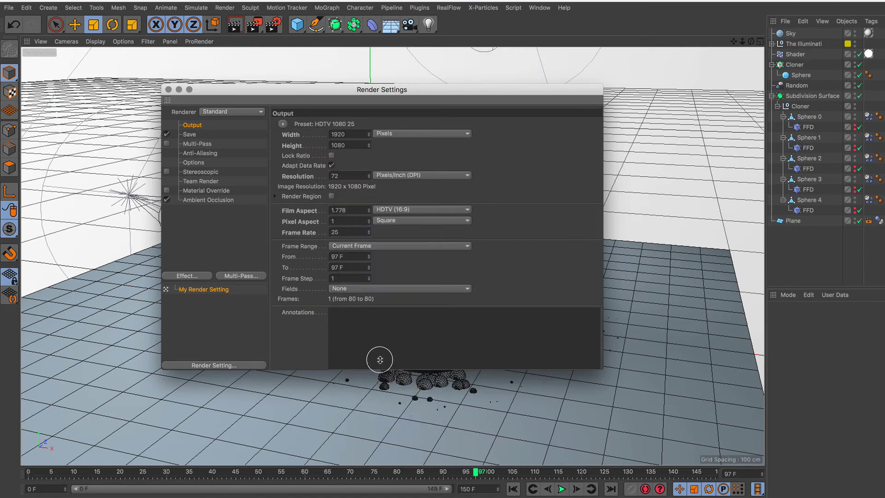
pyautogui.click(396, 249)
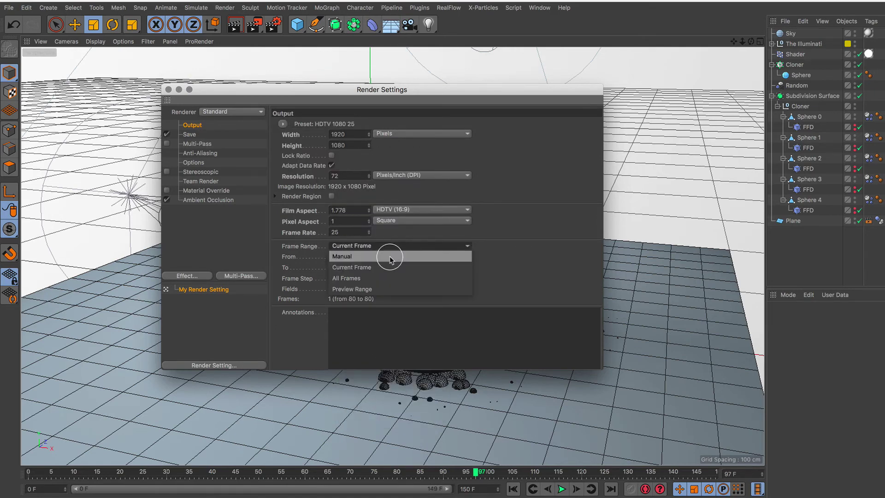
pyautogui.click(388, 279)
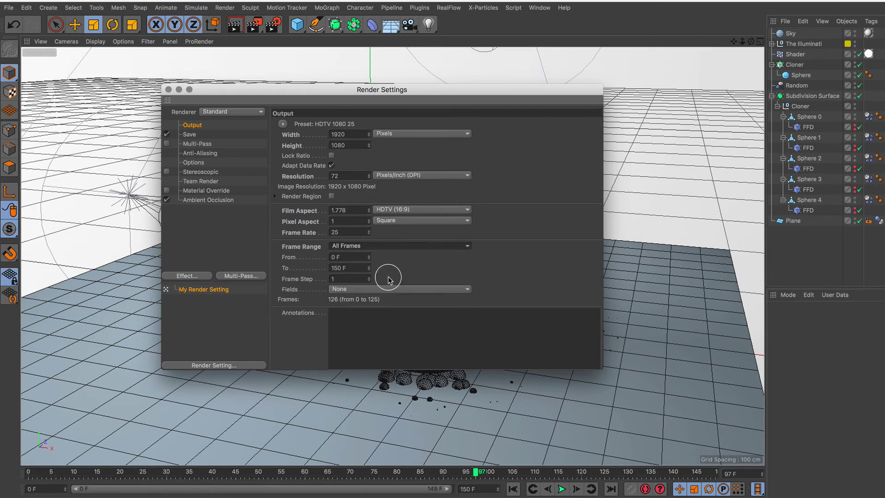
# Step: Save the render as an MP4 file named bouncing on the Desktop
pyautogui.click(195, 137)
pyautogui.click(393, 155)
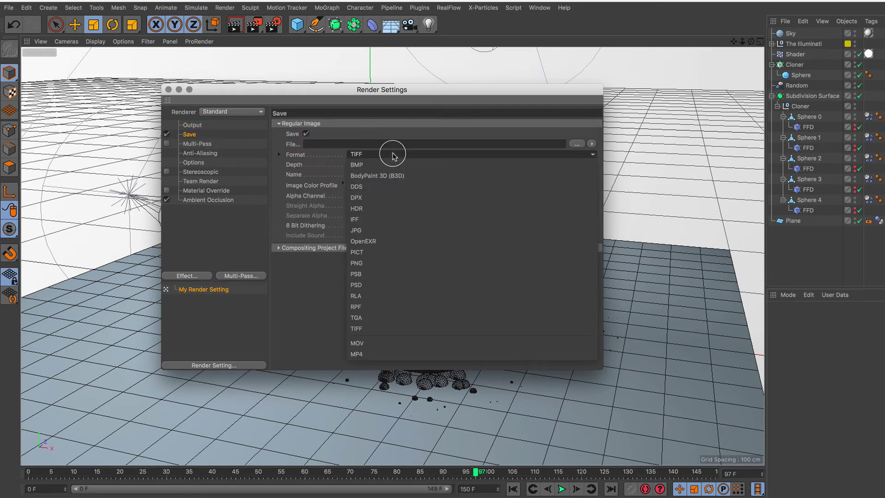
pyautogui.click(385, 351)
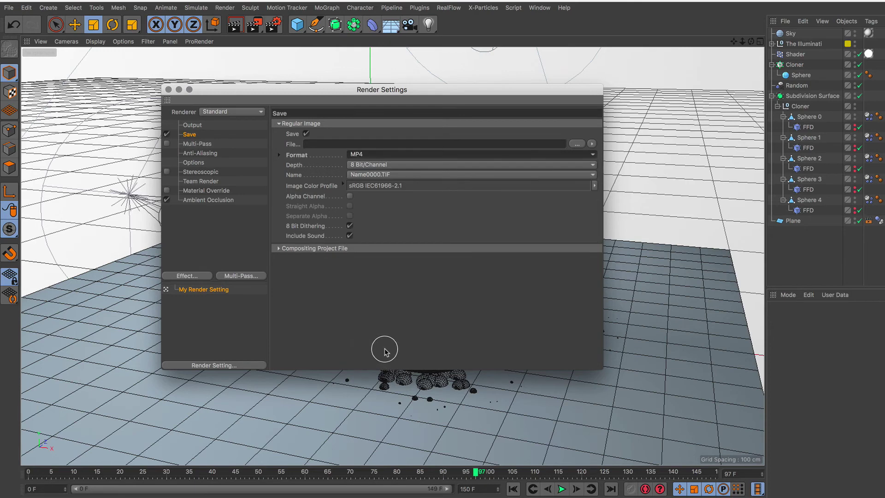
pyautogui.click(578, 145)
pyautogui.write('bouncing')
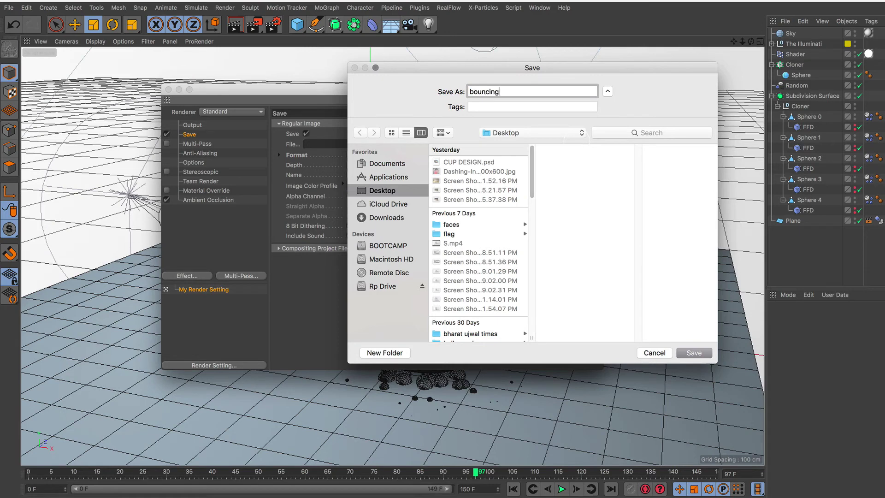
pyautogui.click(709, 353)
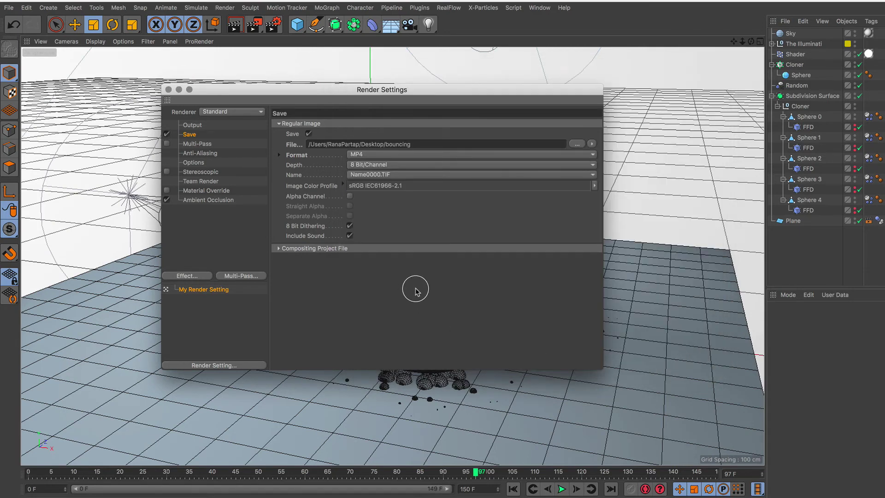
# Step: Close the render settings and render the full bouncing egg animation at 1920×1080 to the Picture Viewer
pyautogui.click(169, 90)
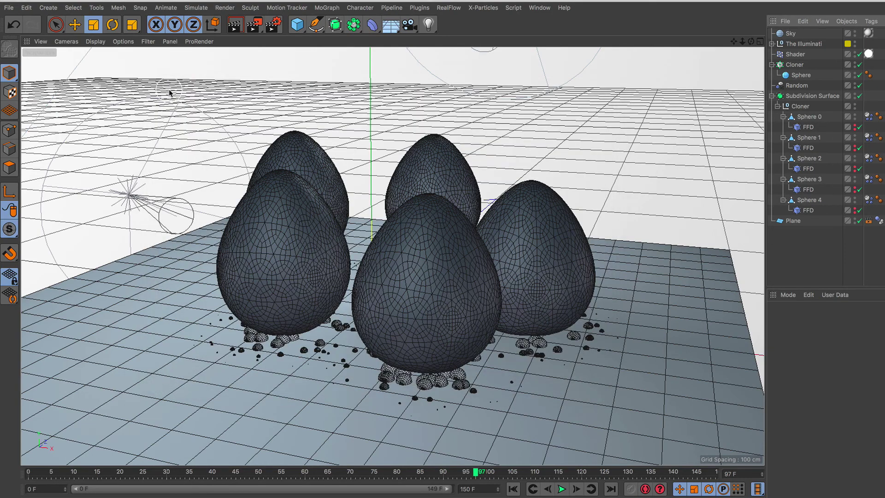
pyautogui.click(253, 24)
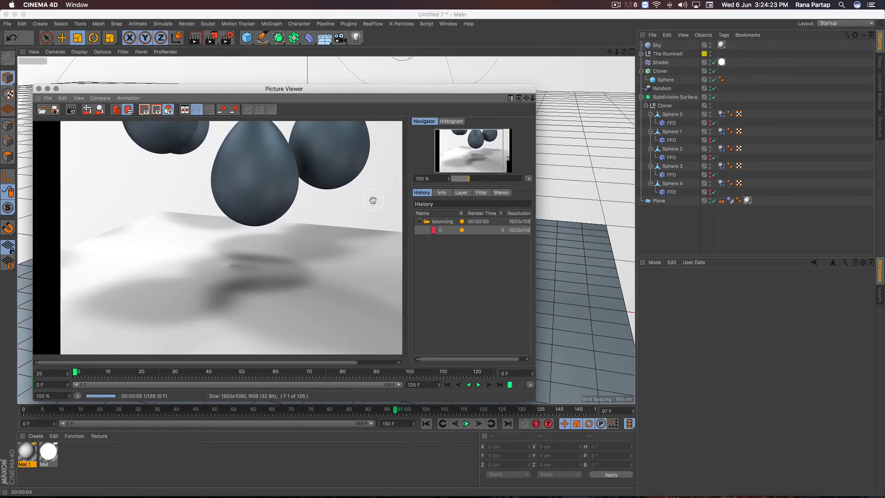
pyautogui.scroll(-2, 373, 200)
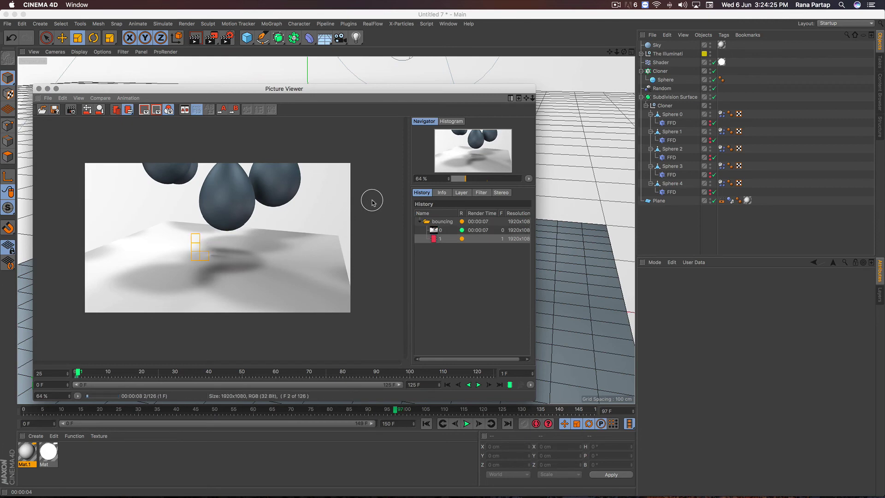